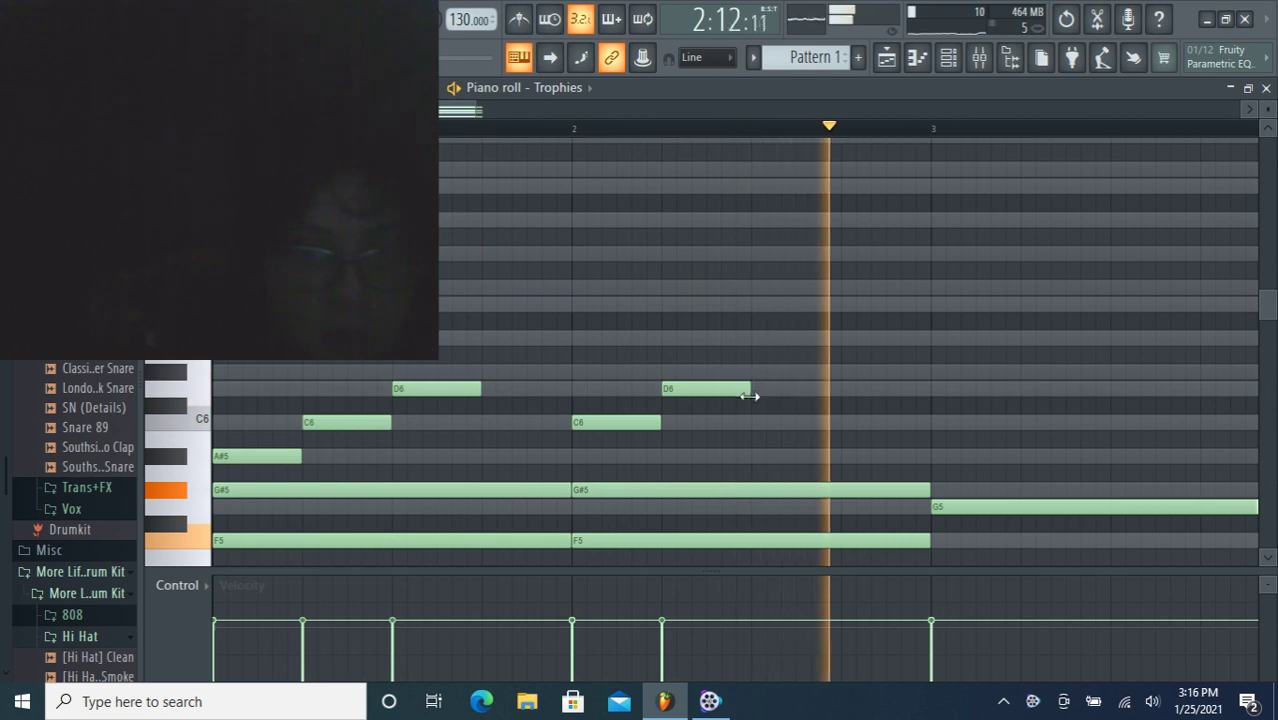
Add an A#5 melody note after the D6 in bar 2 and start bar 3 with C6 followed by D6.
click(756, 422)
key(space)
key(space)
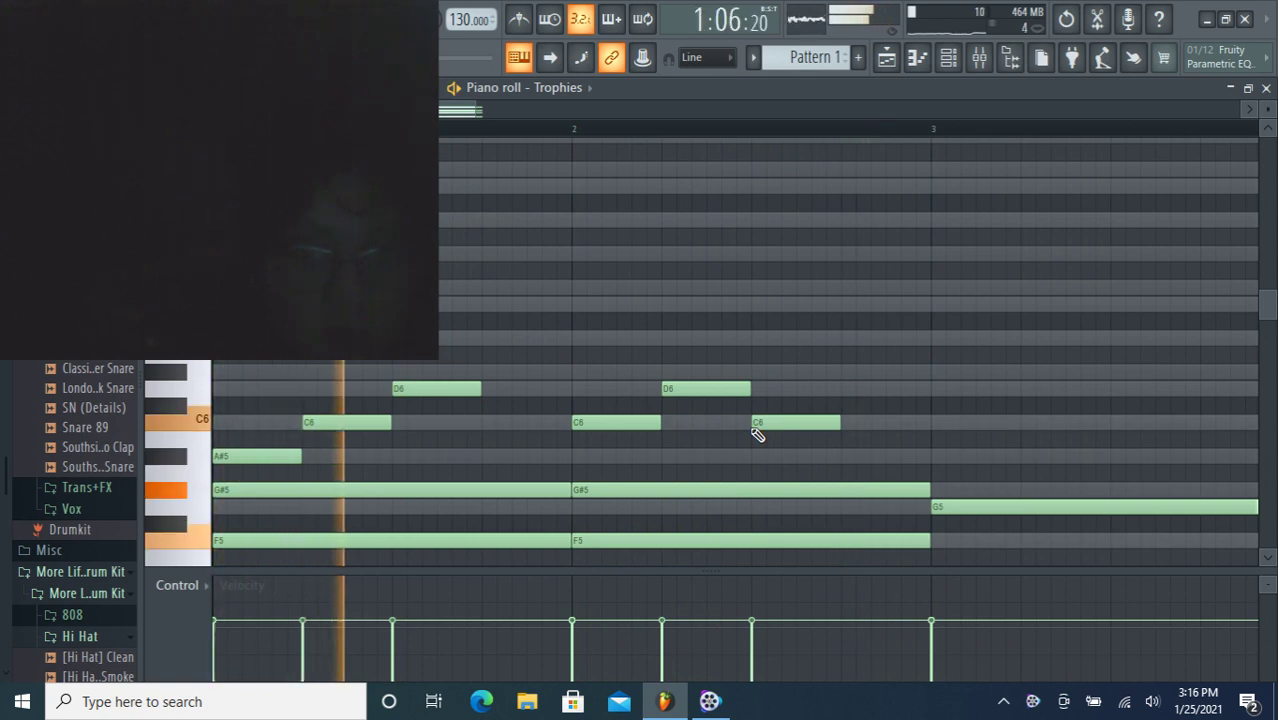
click(934, 423)
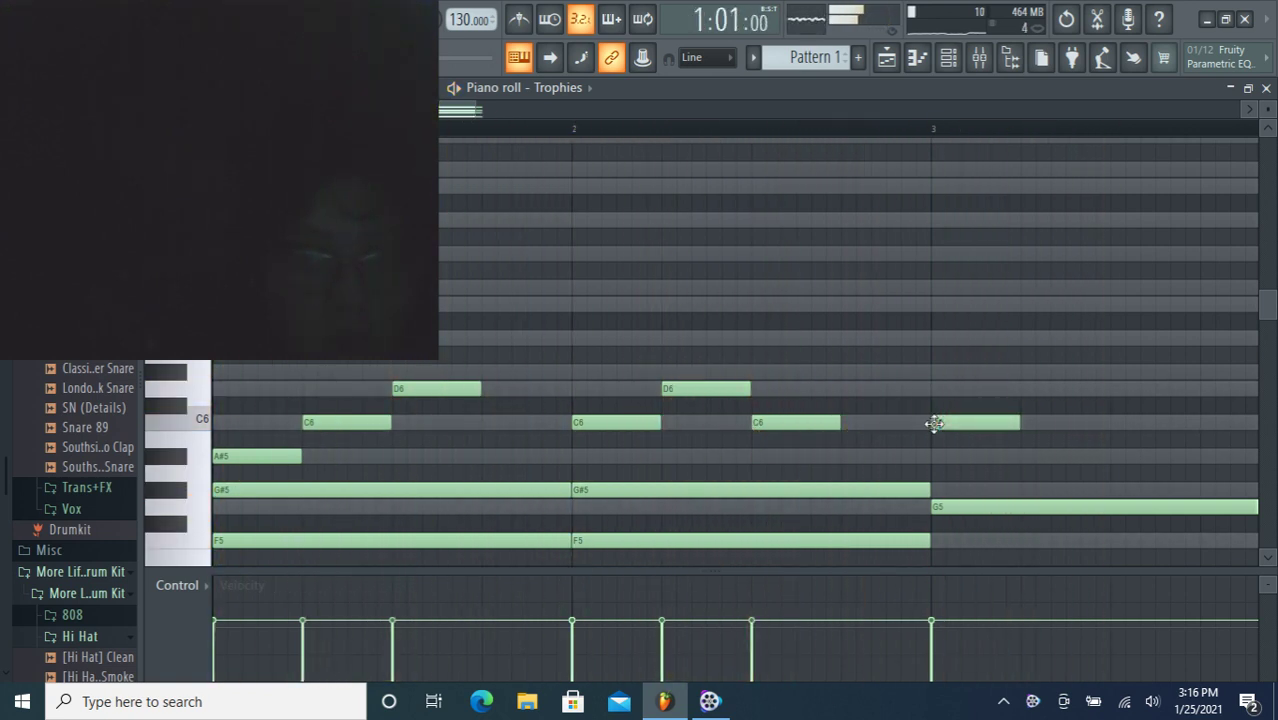
click(789, 424)
drag(789, 424, 786, 455)
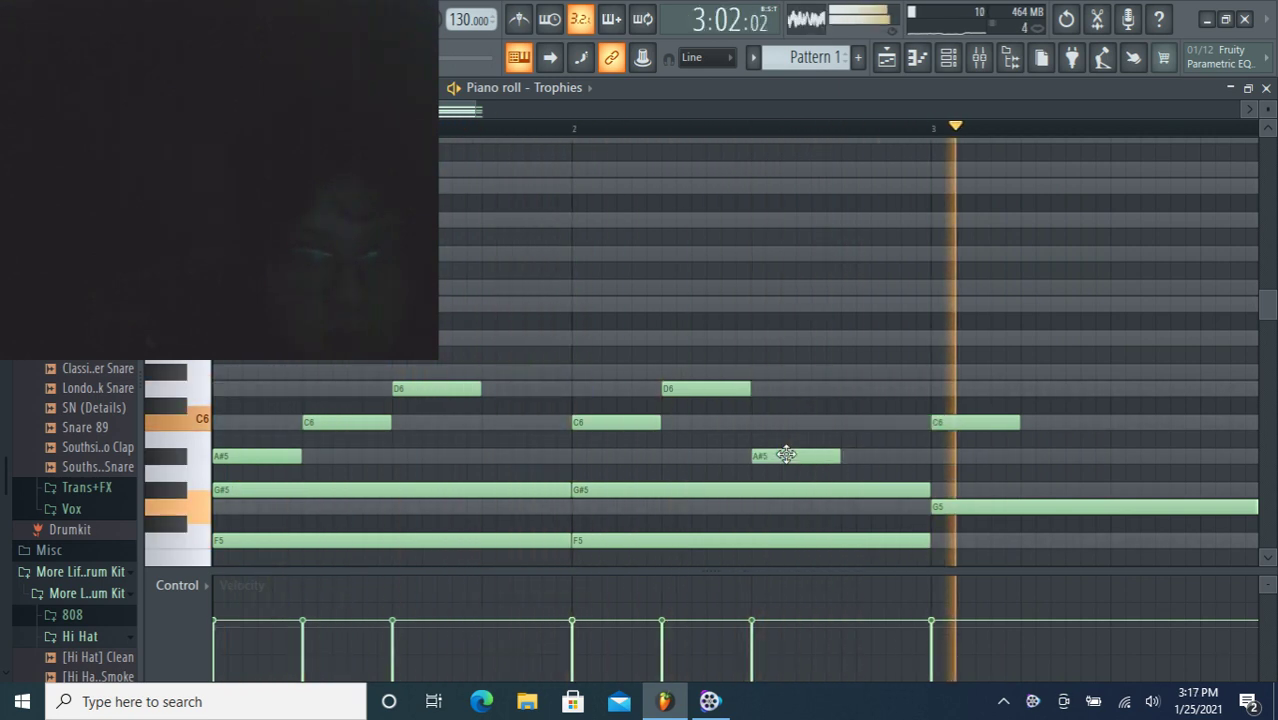
click(1020, 389)
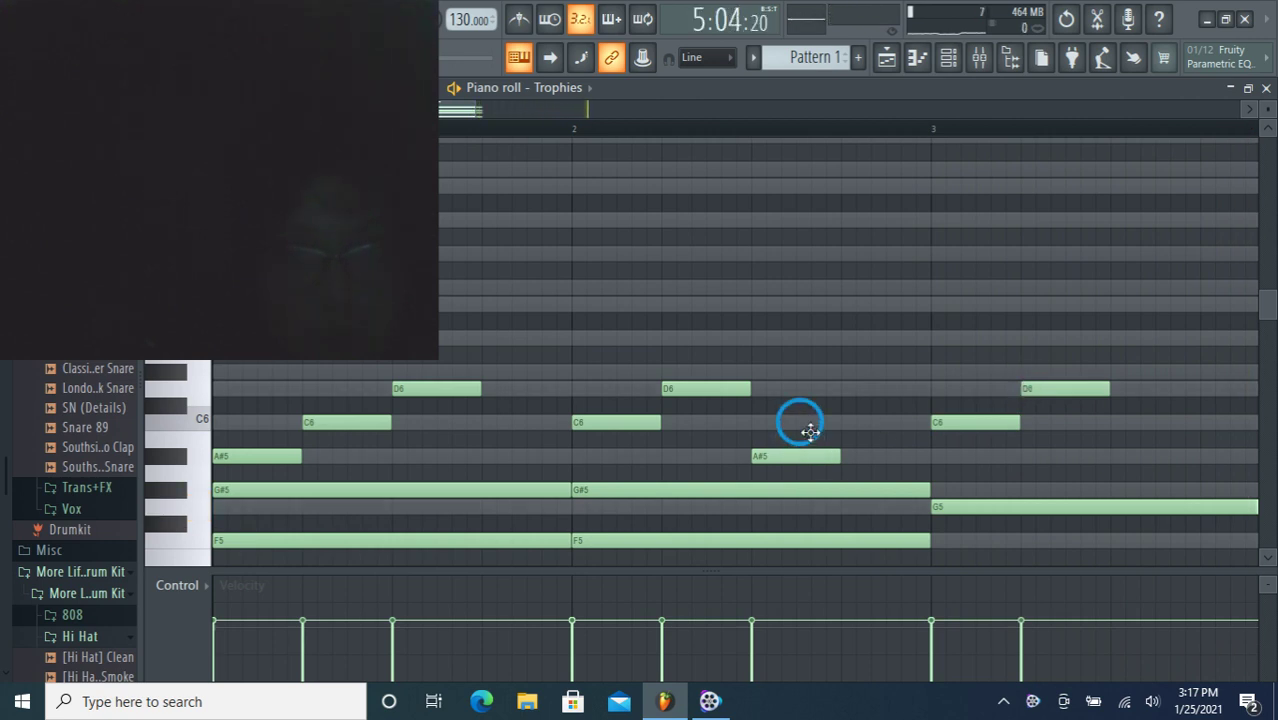
Delete the C6, D6 and A#5 melody notes in bar 2, keeping the long chord notes.
drag(810, 431, 806, 363)
right_click(805, 368)
right_click(622, 428)
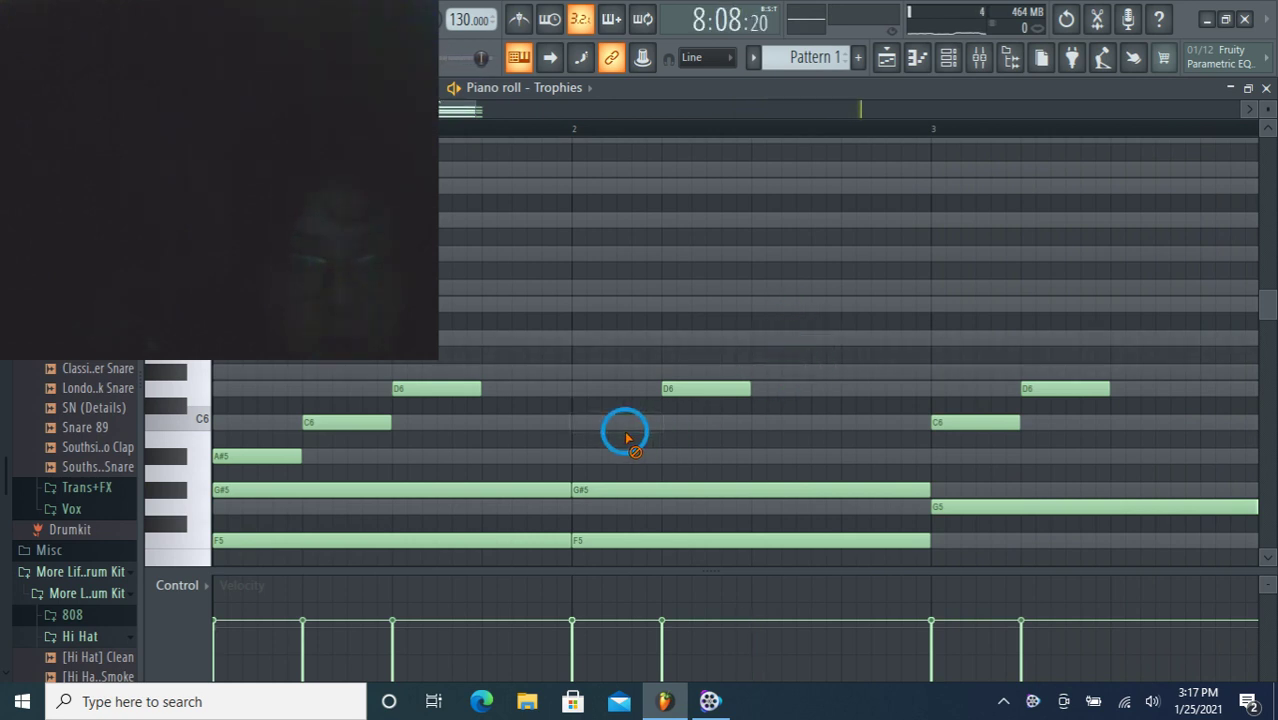
right_click(670, 388)
Write a descending melody of consecutive quarter-bar notes D#6, D6 and C6 from the start of bar 2.
click(620, 368)
drag(620, 368, 571, 366)
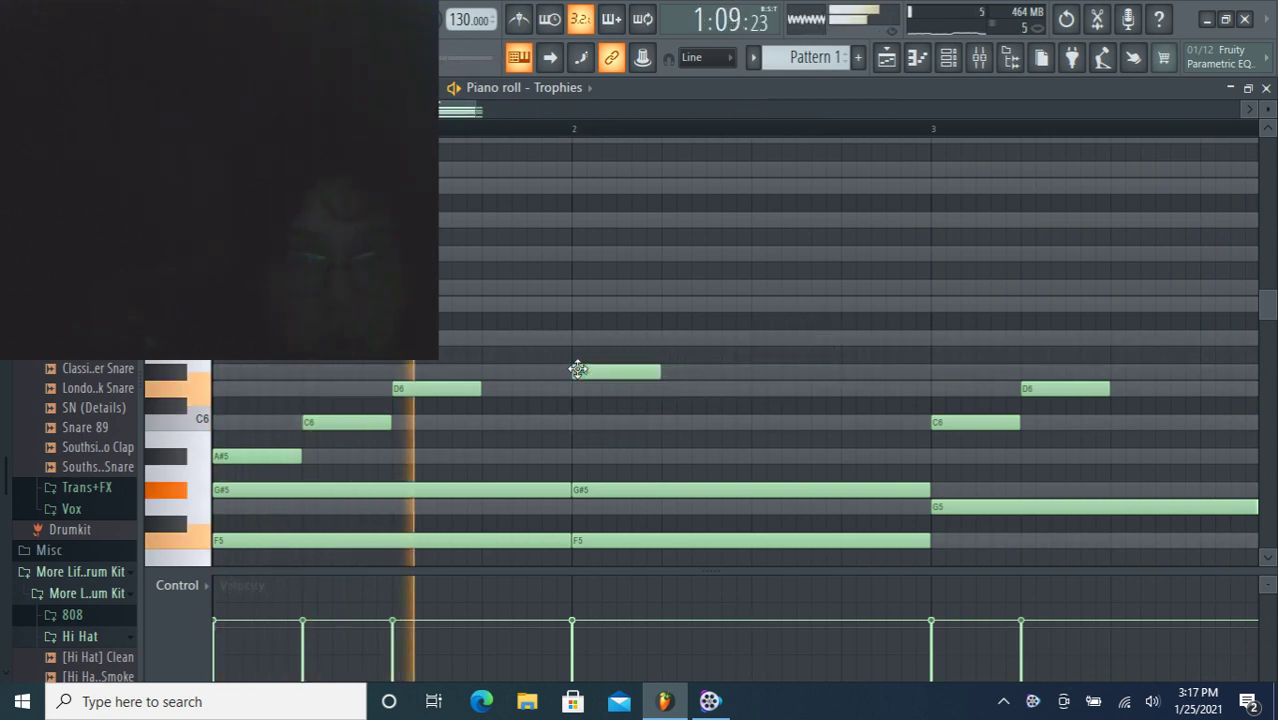
click(655, 390)
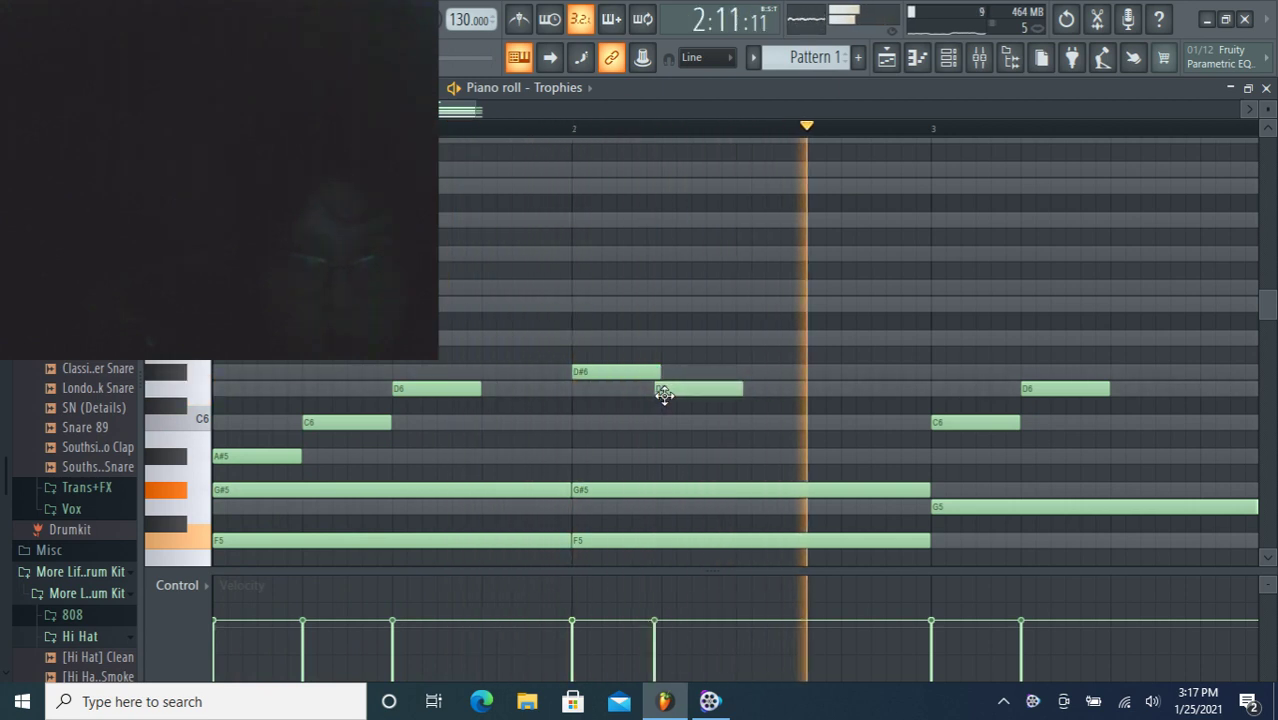
drag(656, 392, 664, 394)
click(750, 420)
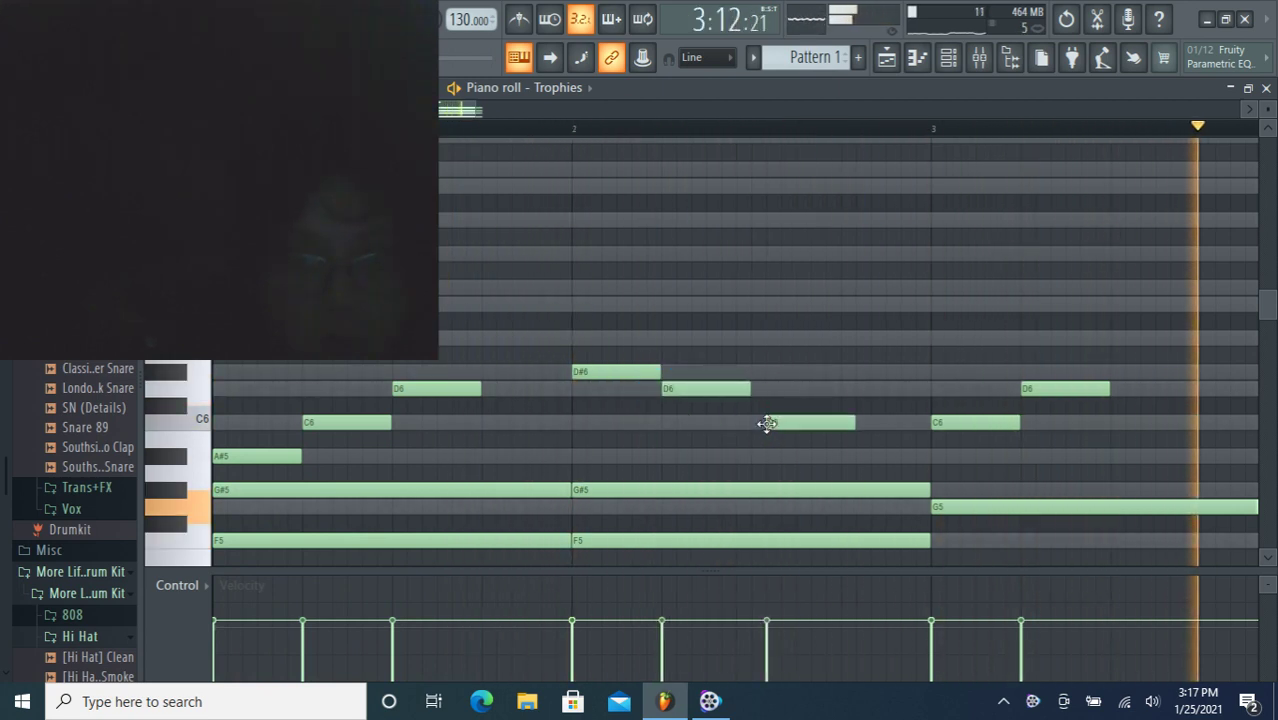
drag(755, 423, 753, 422)
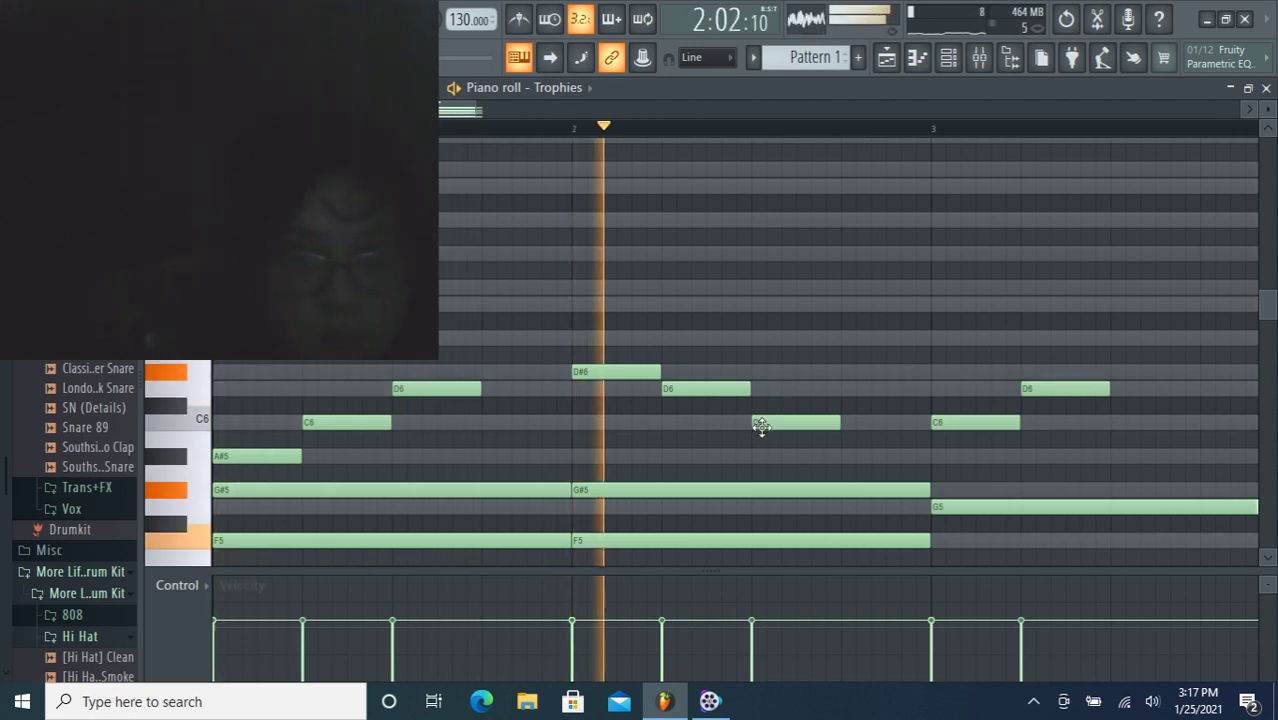
double_click(756, 422)
click(752, 453)
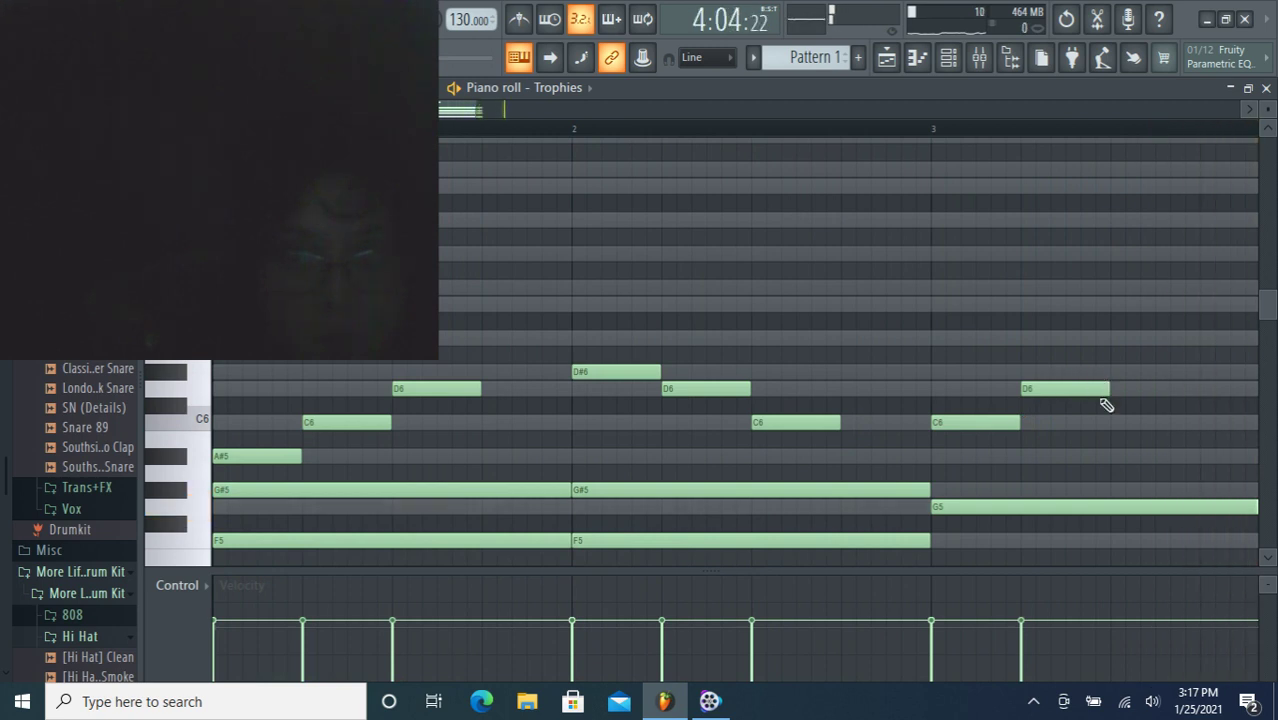
Complete the bar 3 melody with an A#5 followed by a C6 ending at bar 4, and play the pattern.
click(1110, 455)
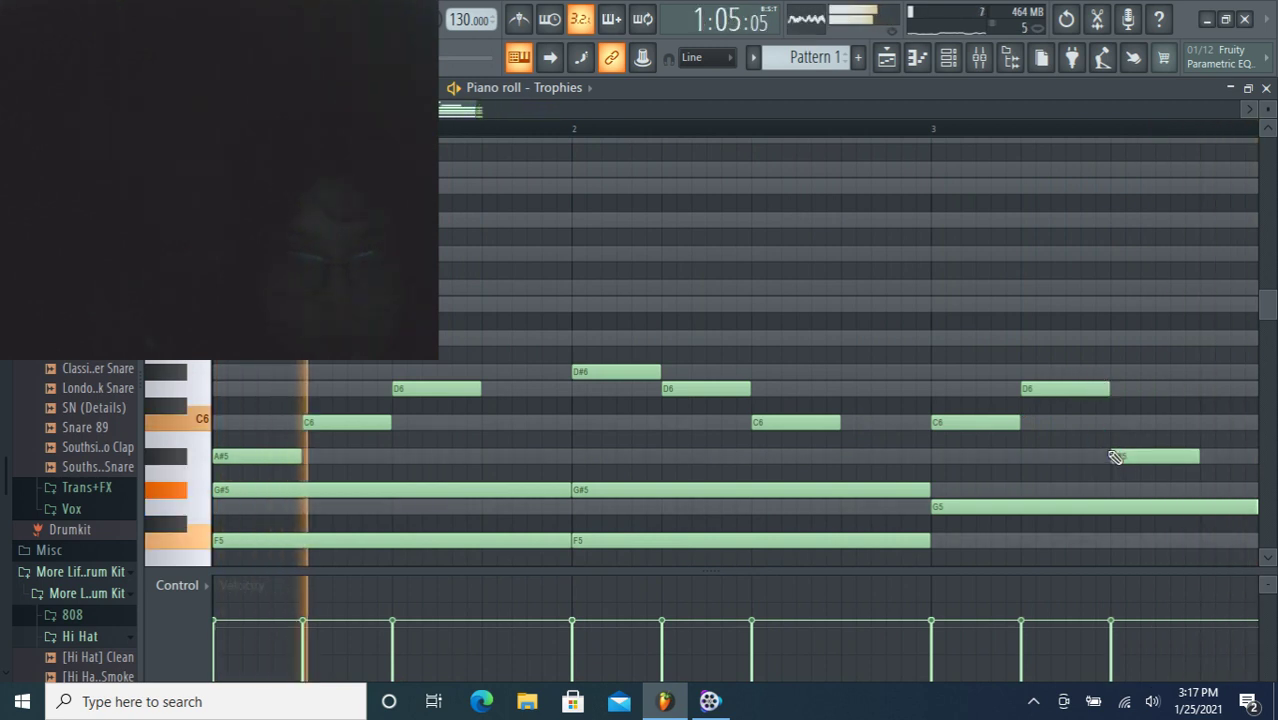
scroll(447, 118, right, 2)
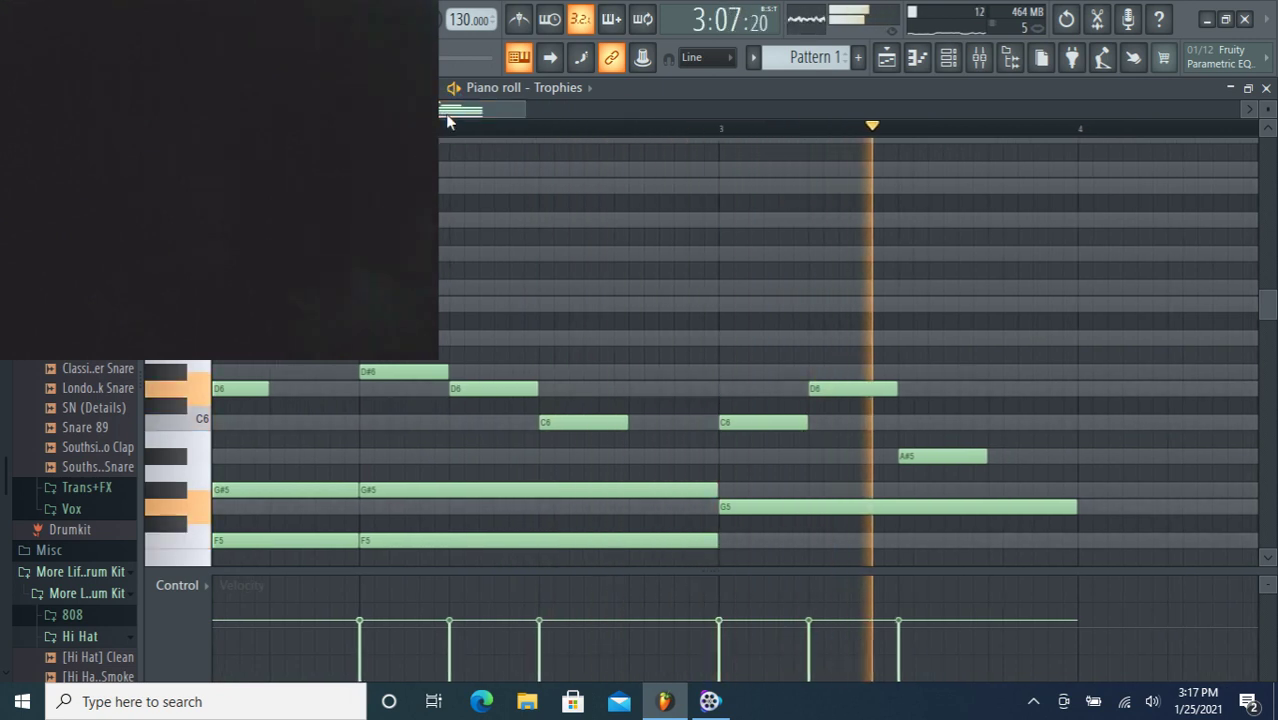
key(space)
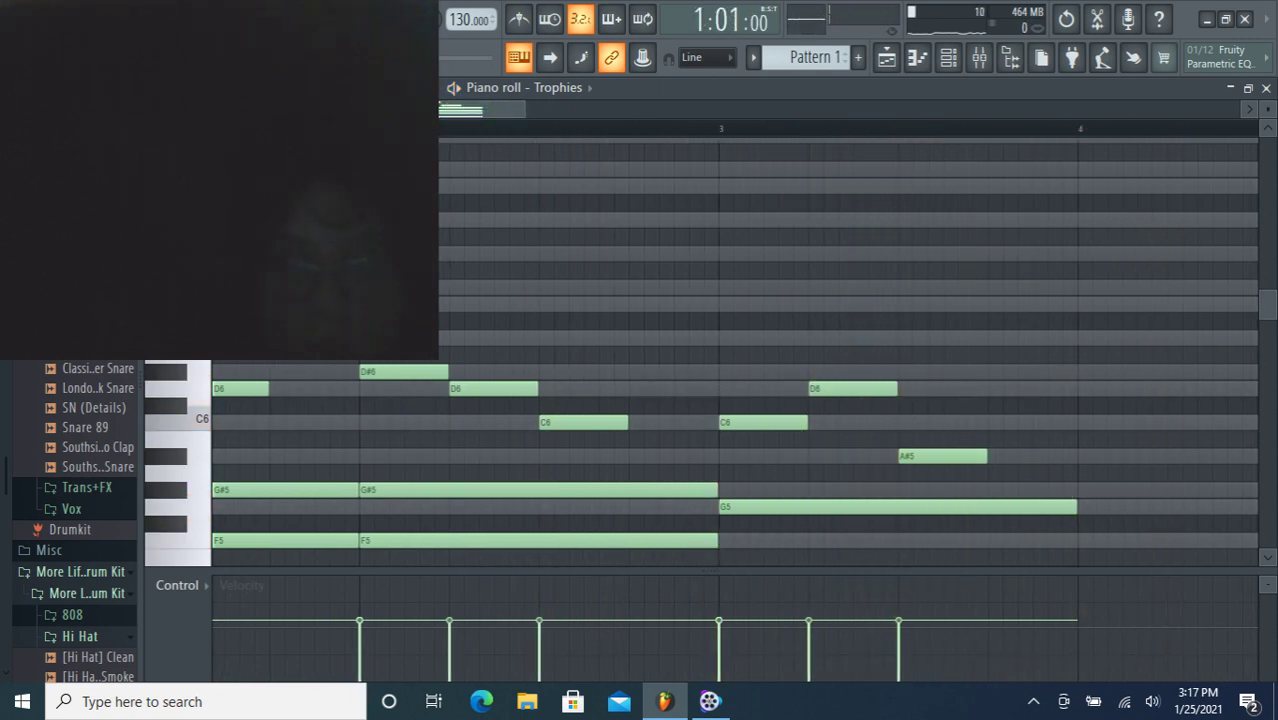
click(985, 422)
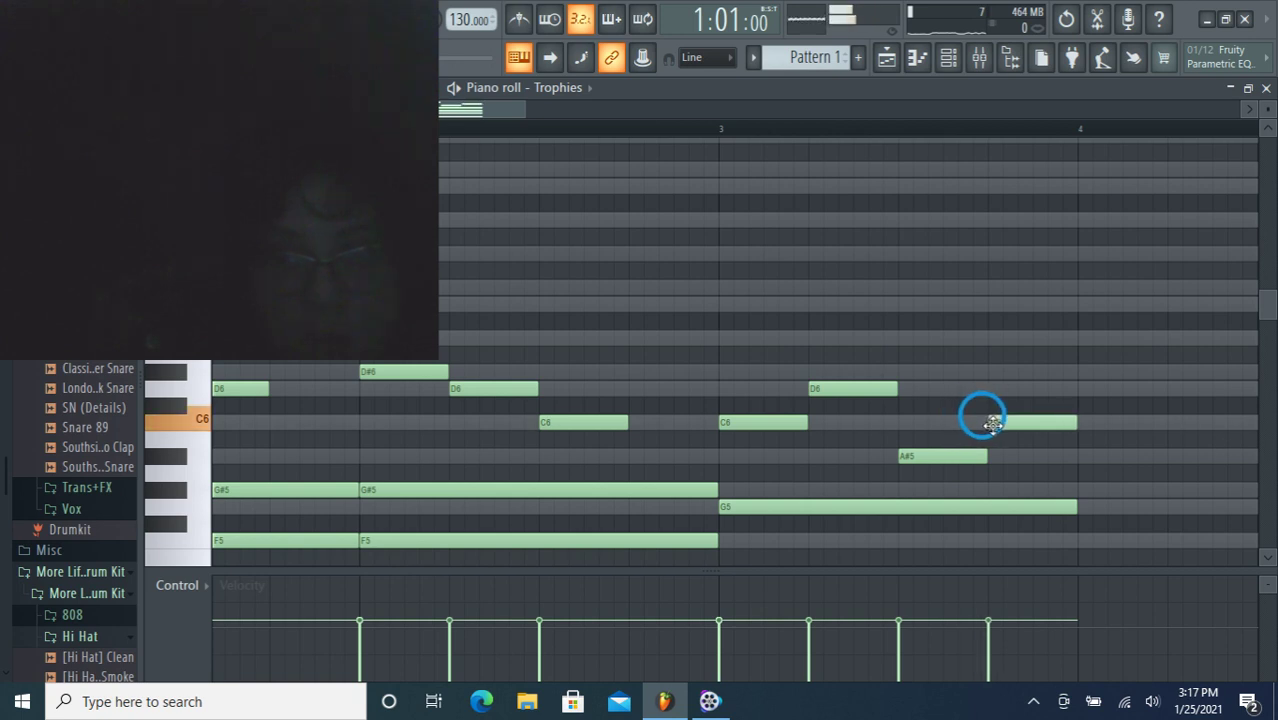
key(space)
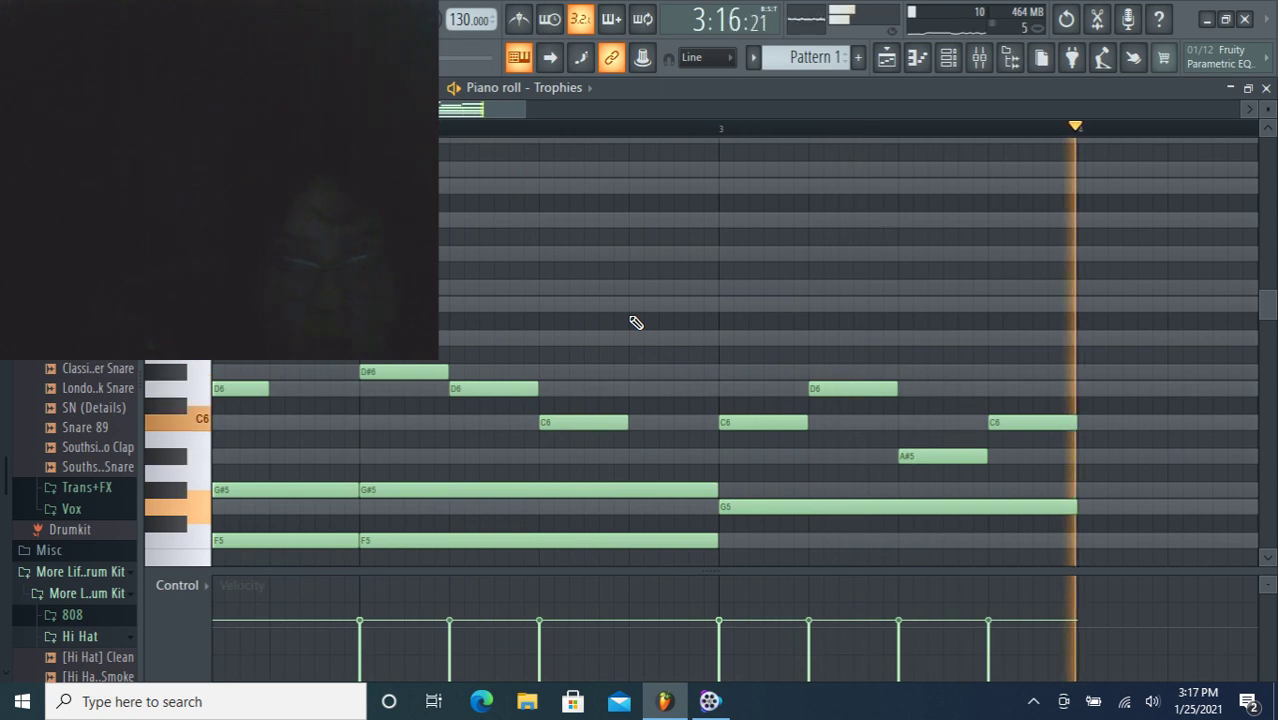
Close the Trophies piano roll and play Pattern 1 with the channel rack in view.
drag(1265, 112, 1266, 100)
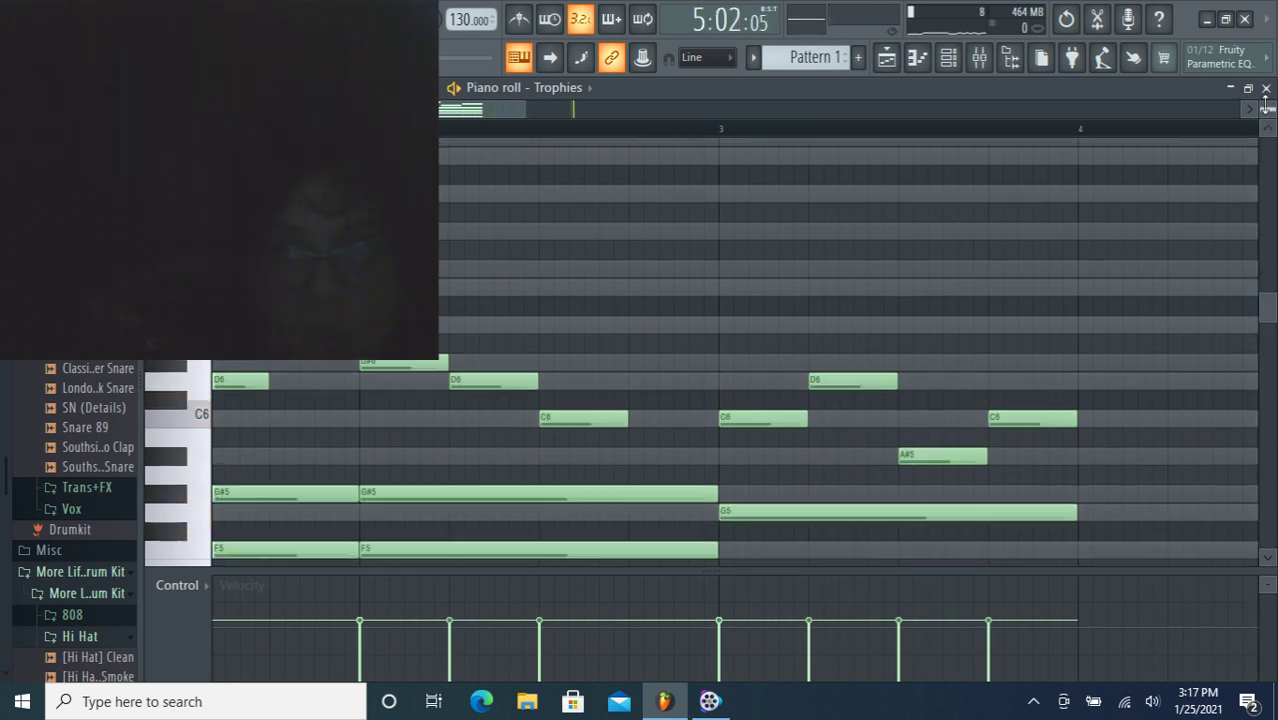
click(1266, 89)
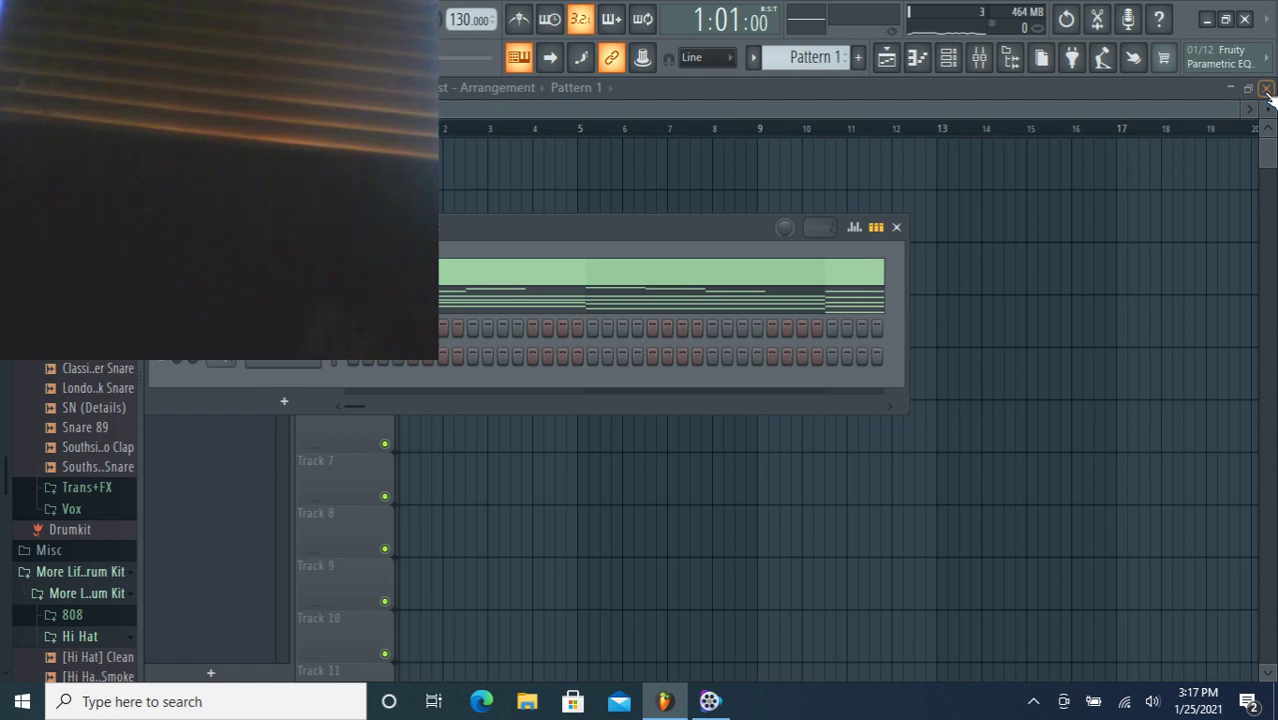
key(space)
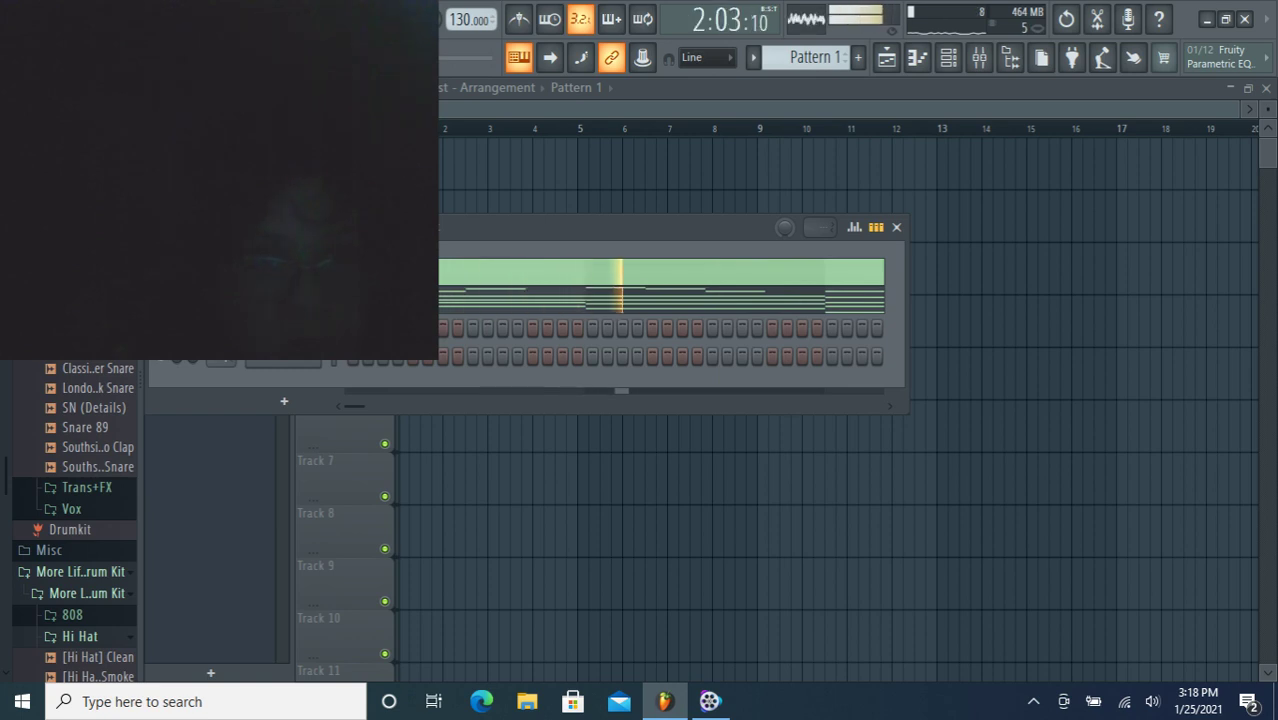
click(450, 280)
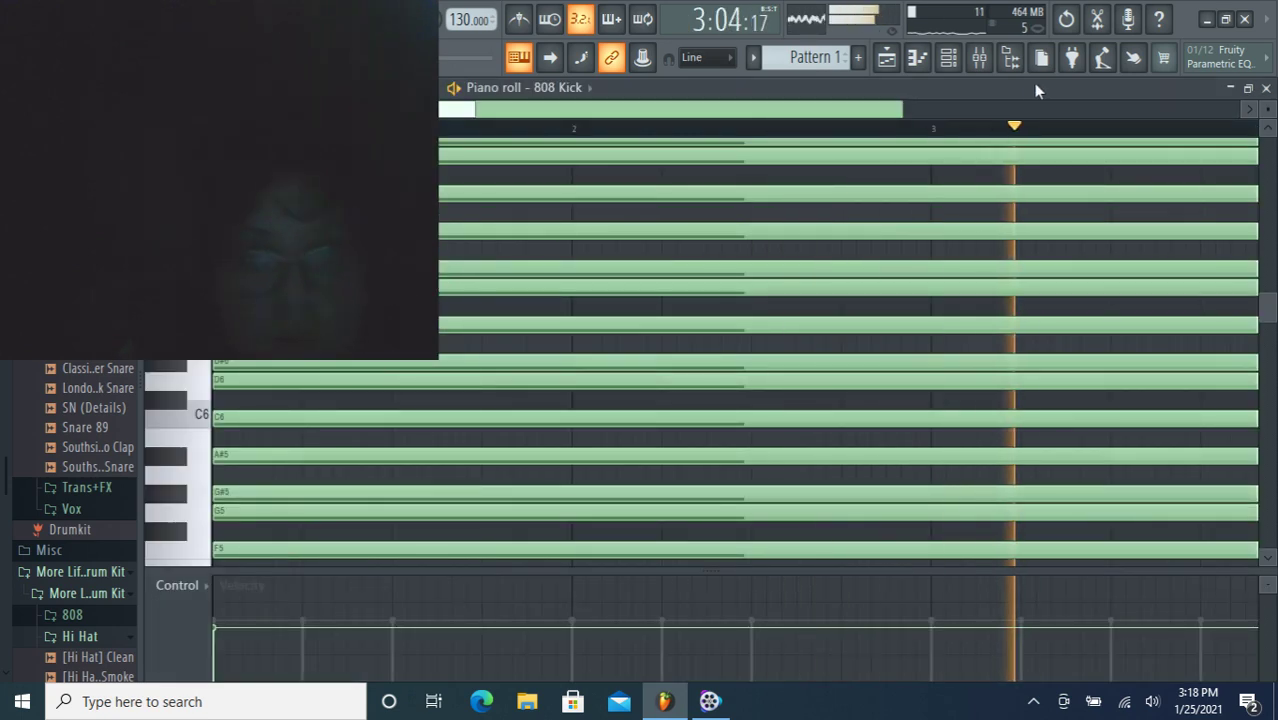
click(1265, 88)
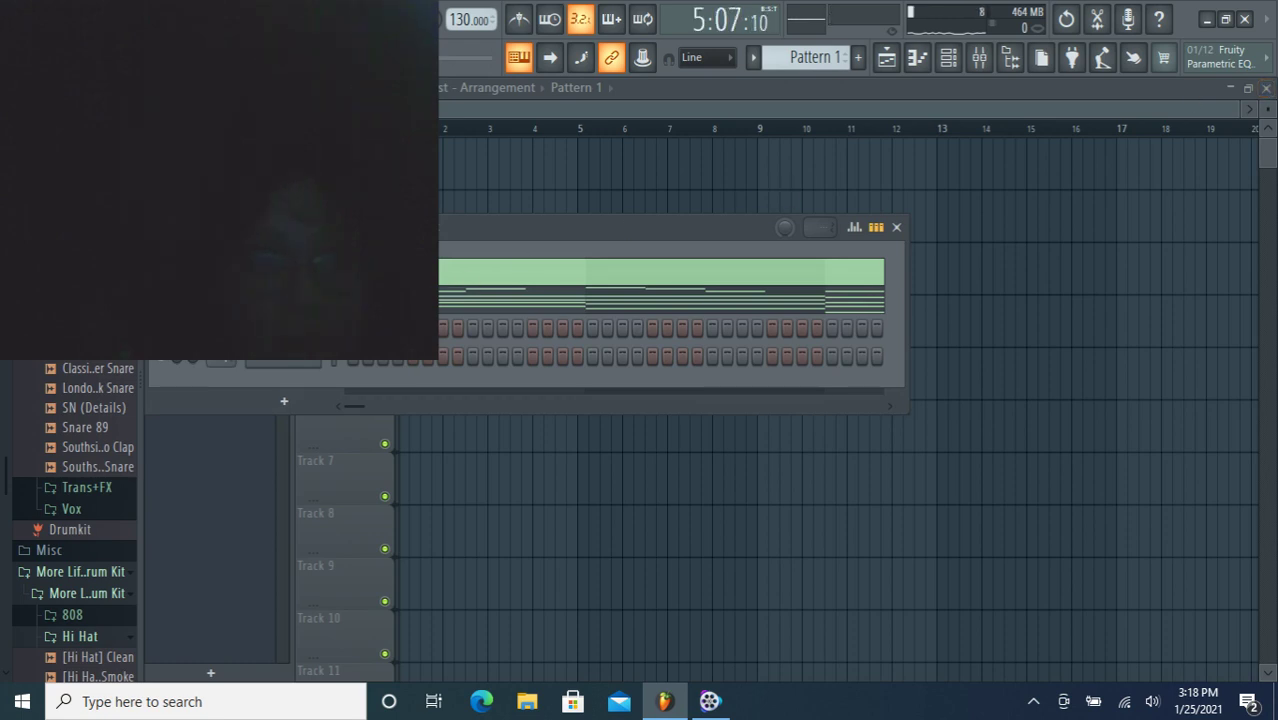
key(F7)
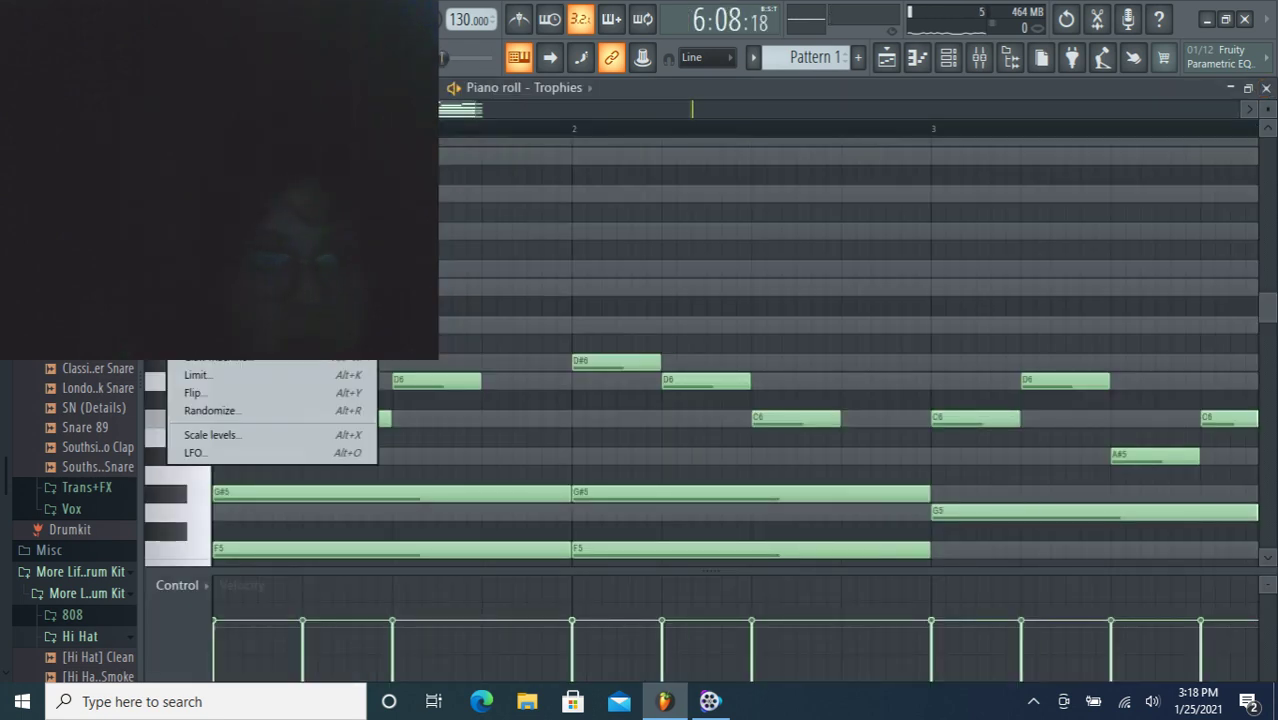
key(alt+s)
key(space)
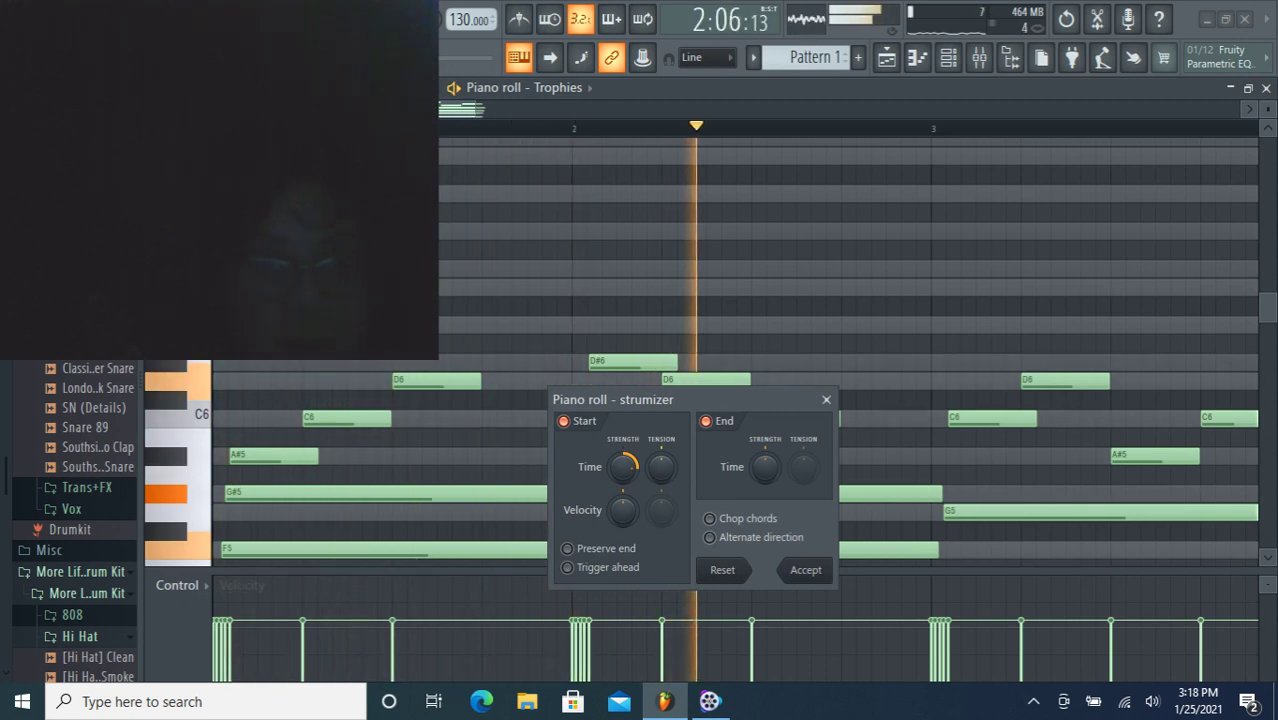
click(826, 400)
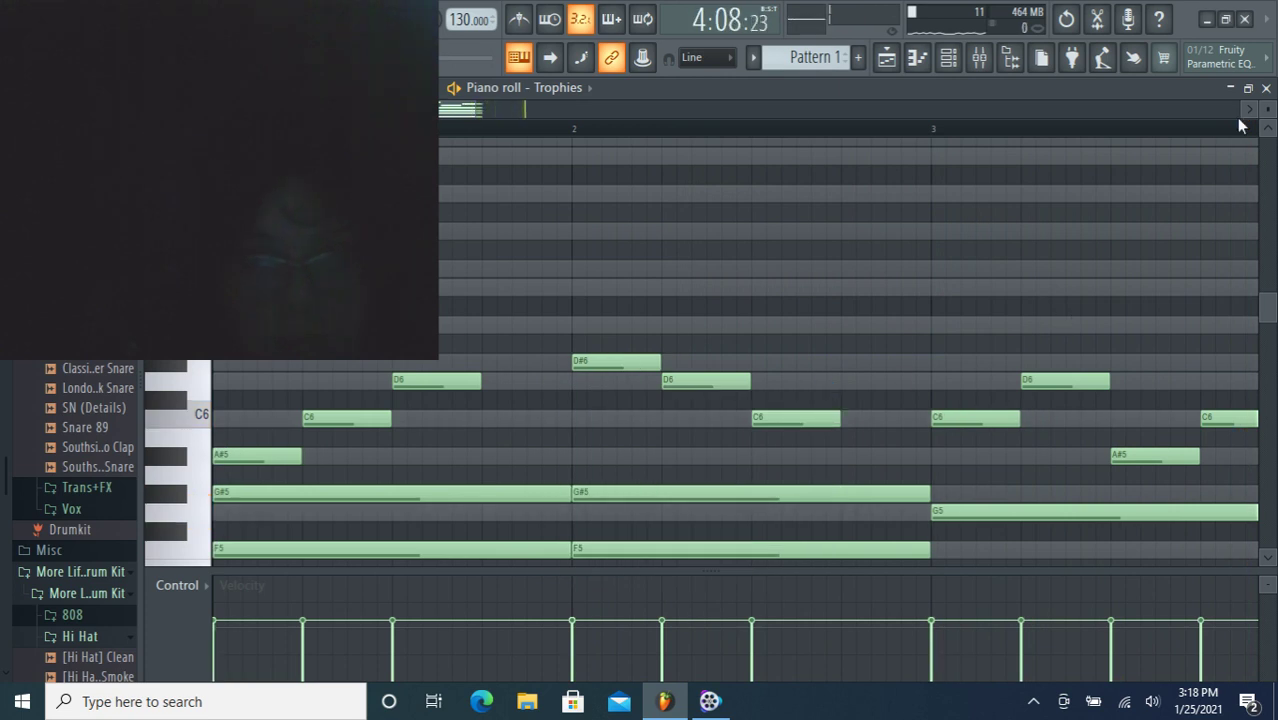
click(1265, 88)
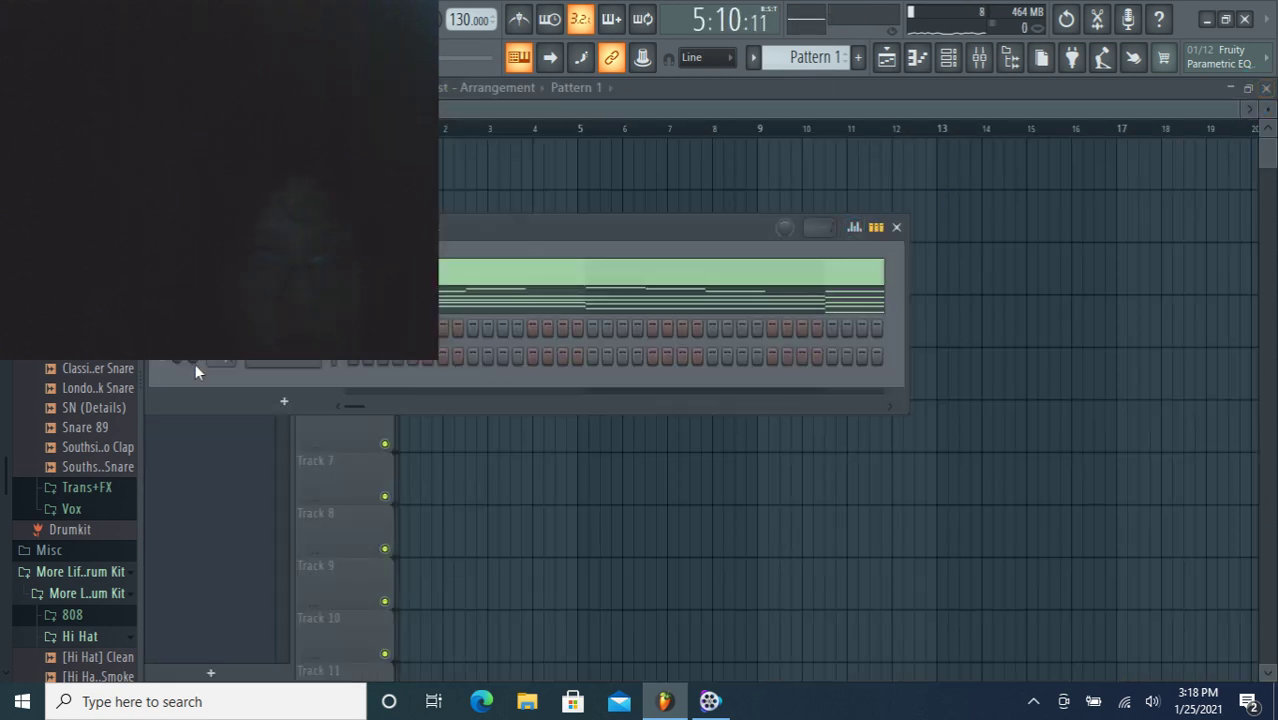
Load the classic snare sample from the browser onto the last channel and add an empty Sampler channel.
drag(42, 388, 295, 365)
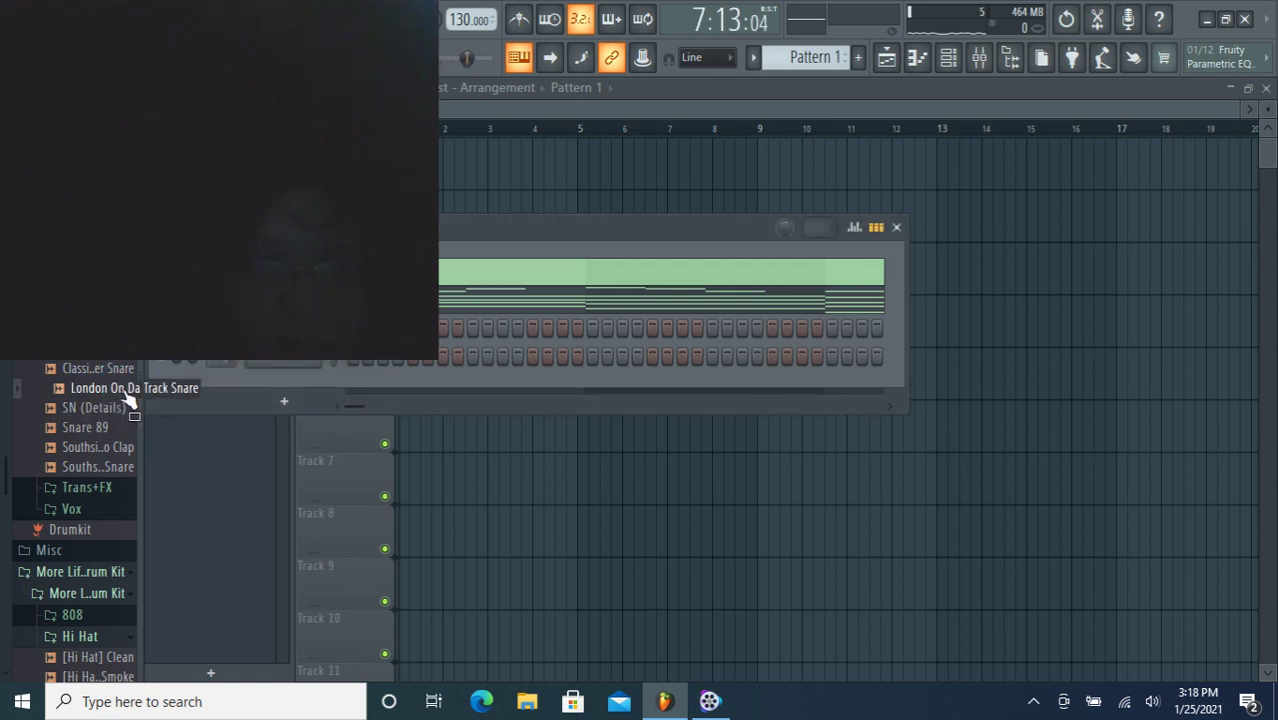
drag(125, 366, 292, 383)
click(284, 401)
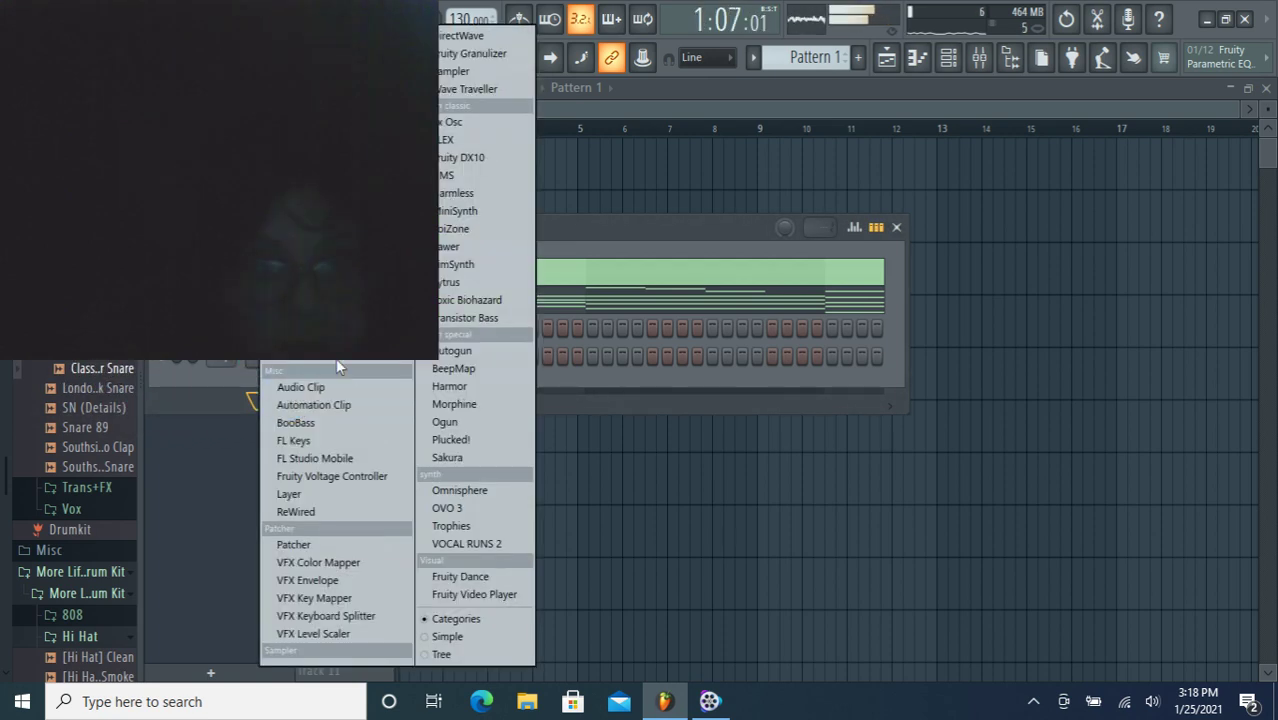
click(450, 74)
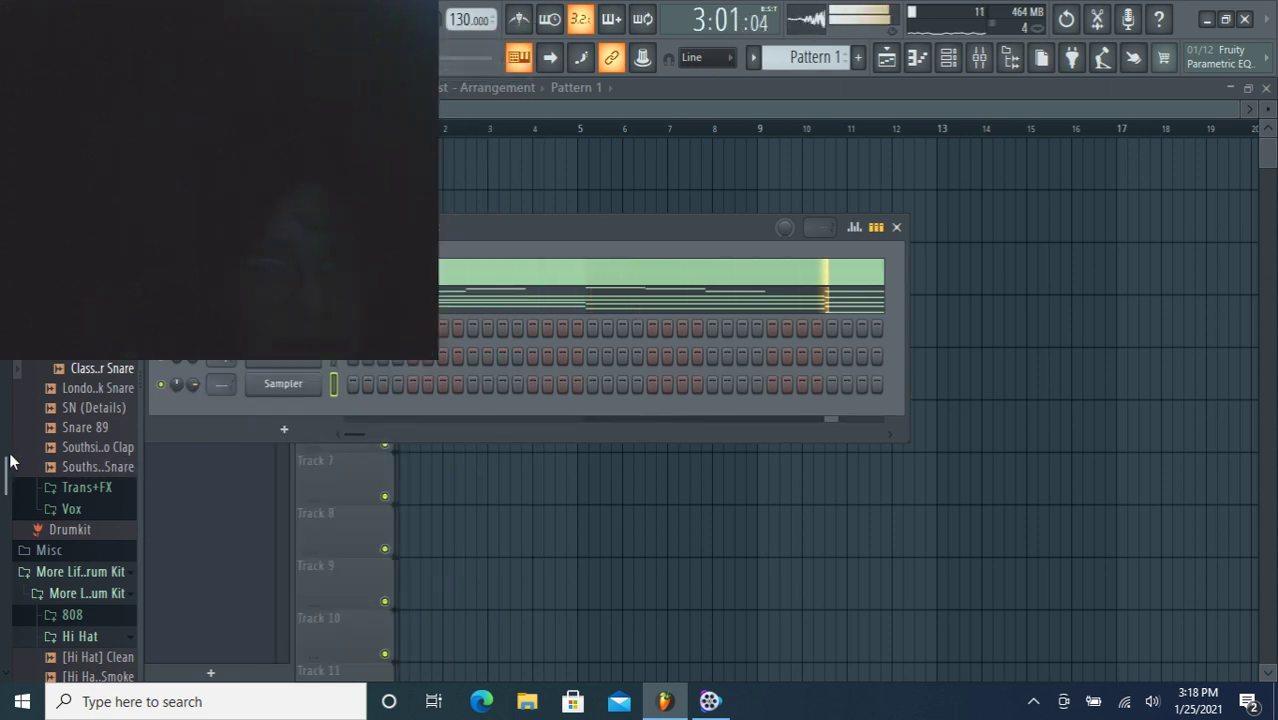
Load the first sample of the Kick folder into the Sampler channel and add [Hi Hat] Gentle as a new channel.
drag(10, 468, 34, 536)
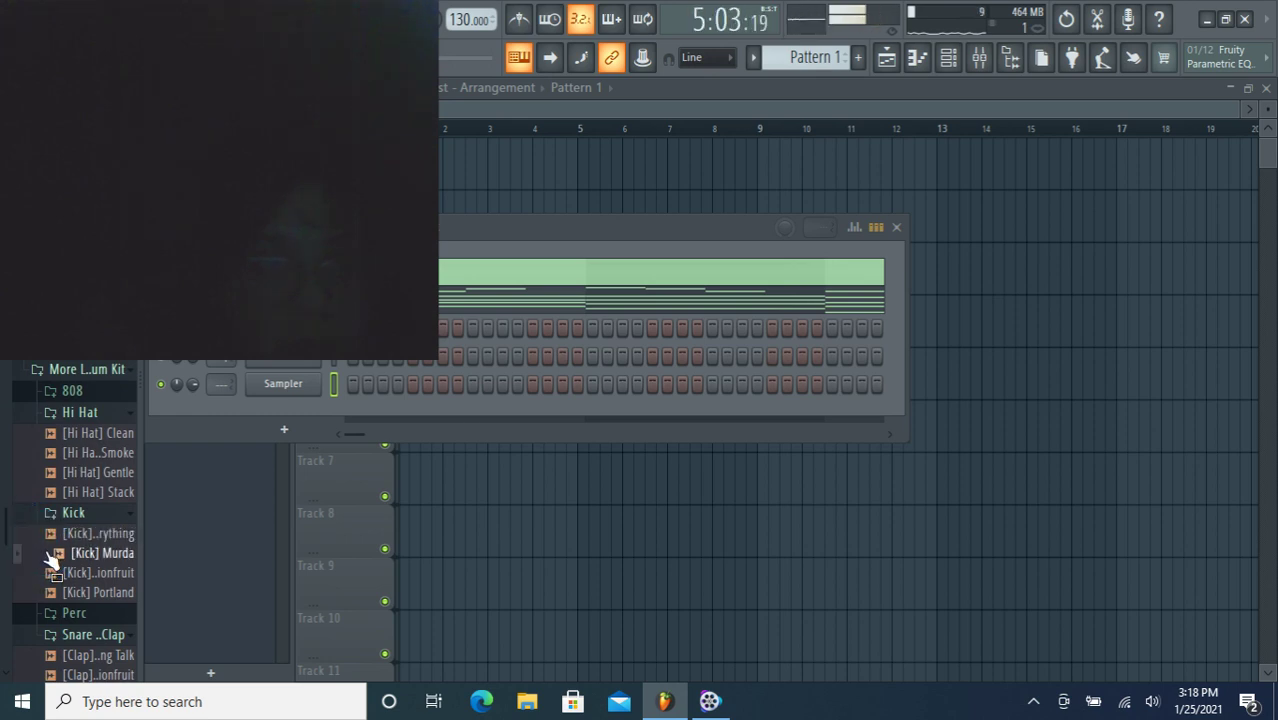
drag(34, 538, 257, 393)
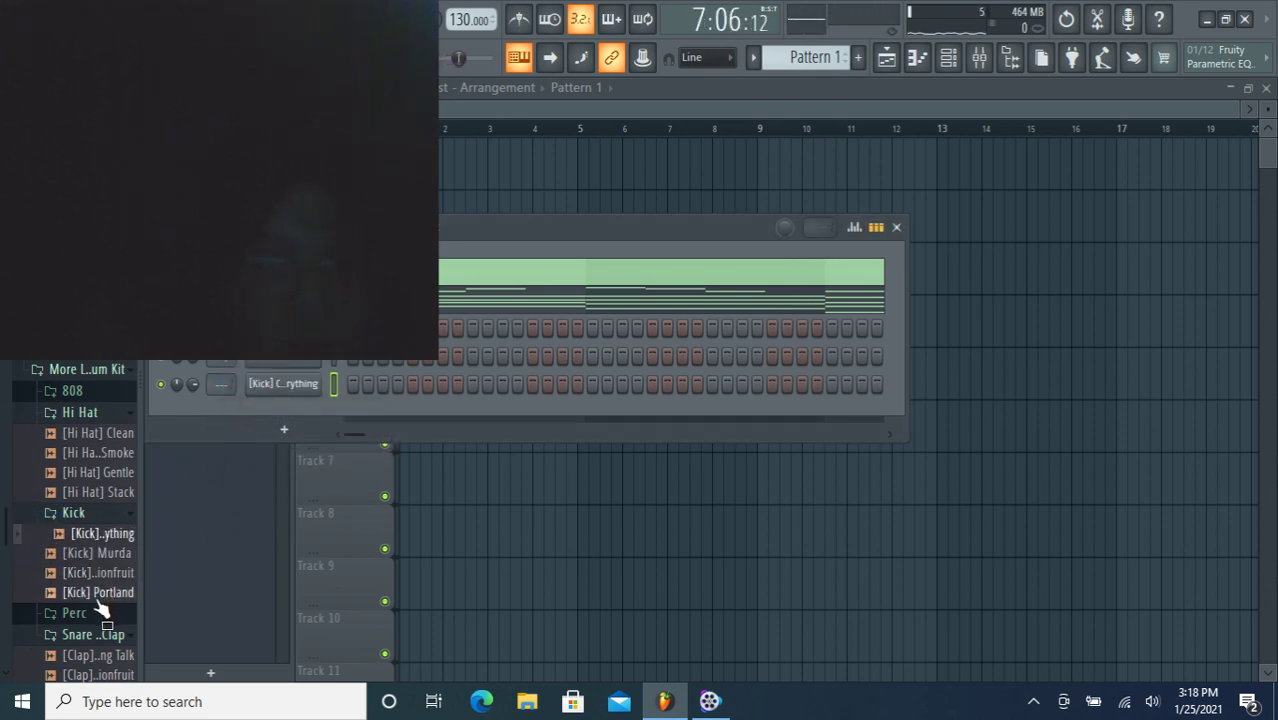
drag(75, 472, 281, 416)
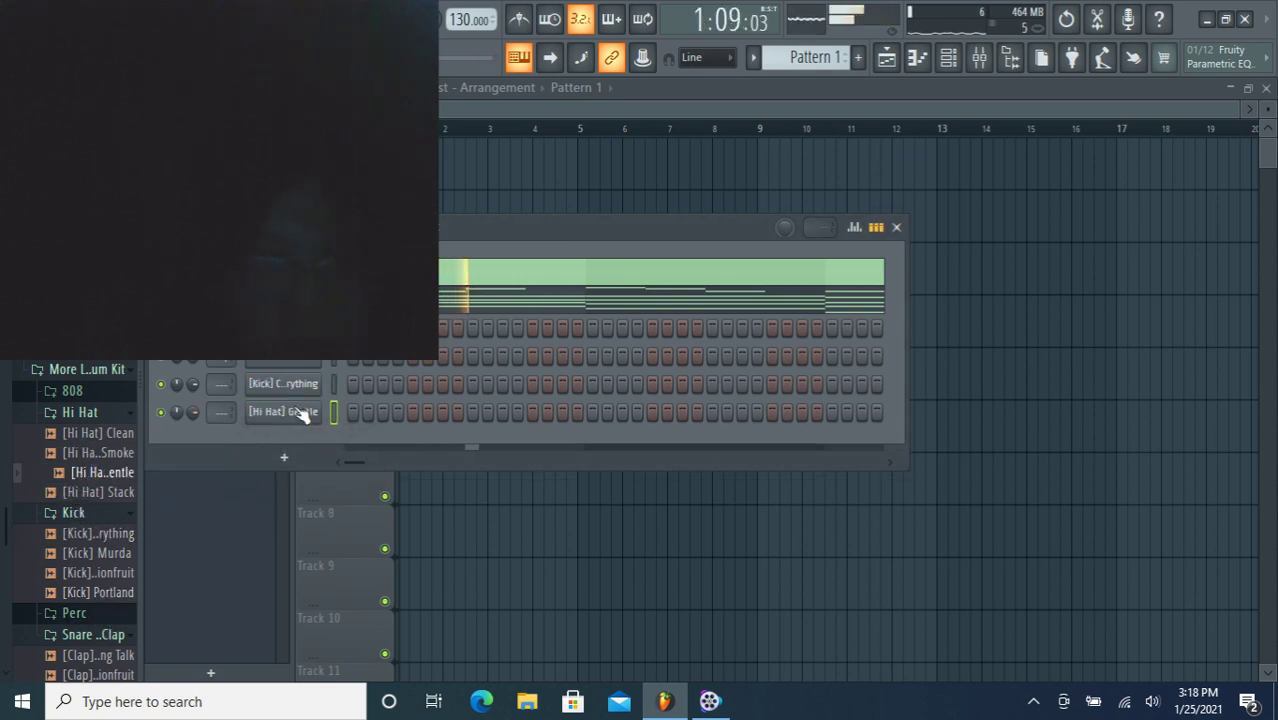
Place a kick hit on step 1 and set the tempo to 87 BPM.
key(space)
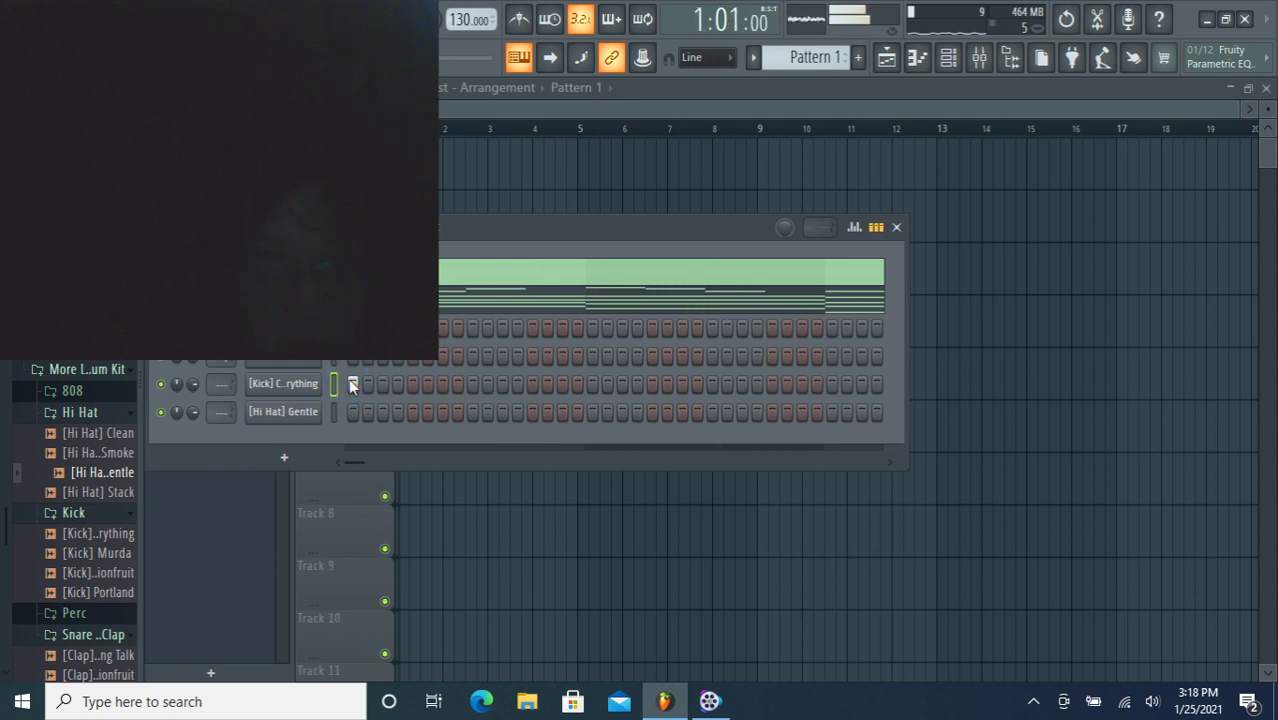
key(space)
click(399, 360)
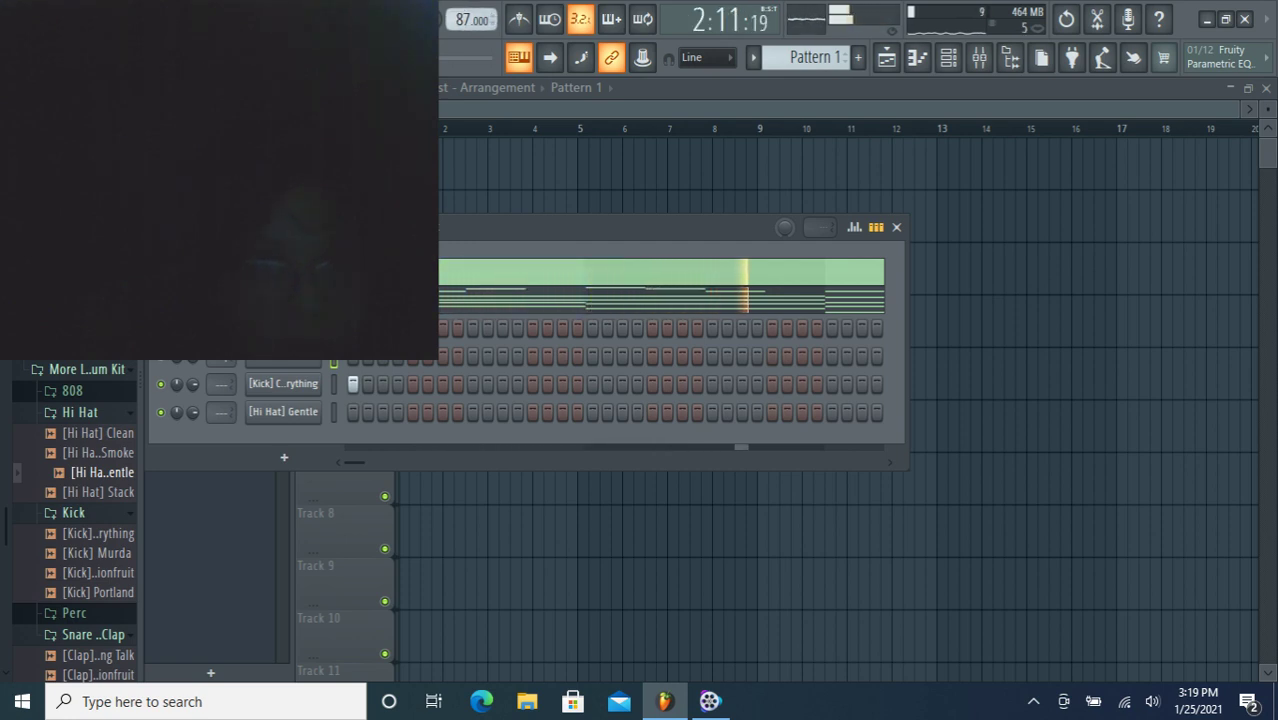
Add kick hits on steps 6 and 9 and a hi-hat hit on step 12.
click(427, 382)
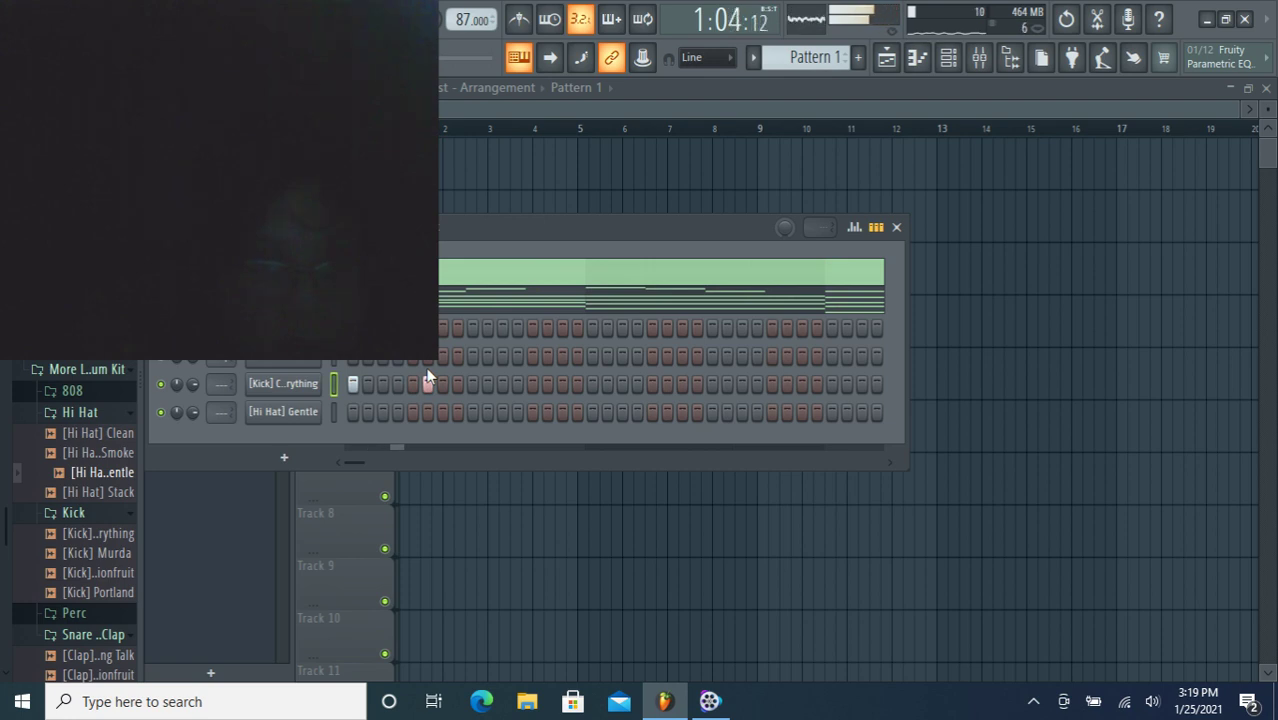
click(472, 384)
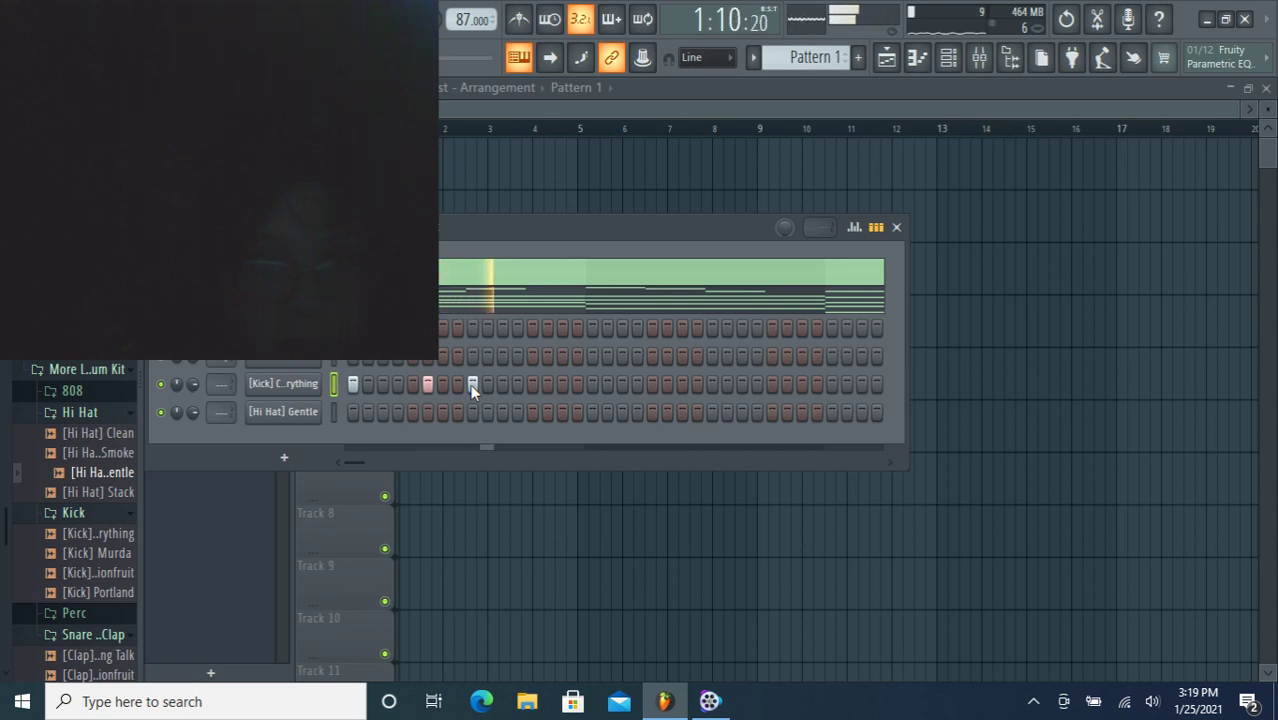
click(516, 412)
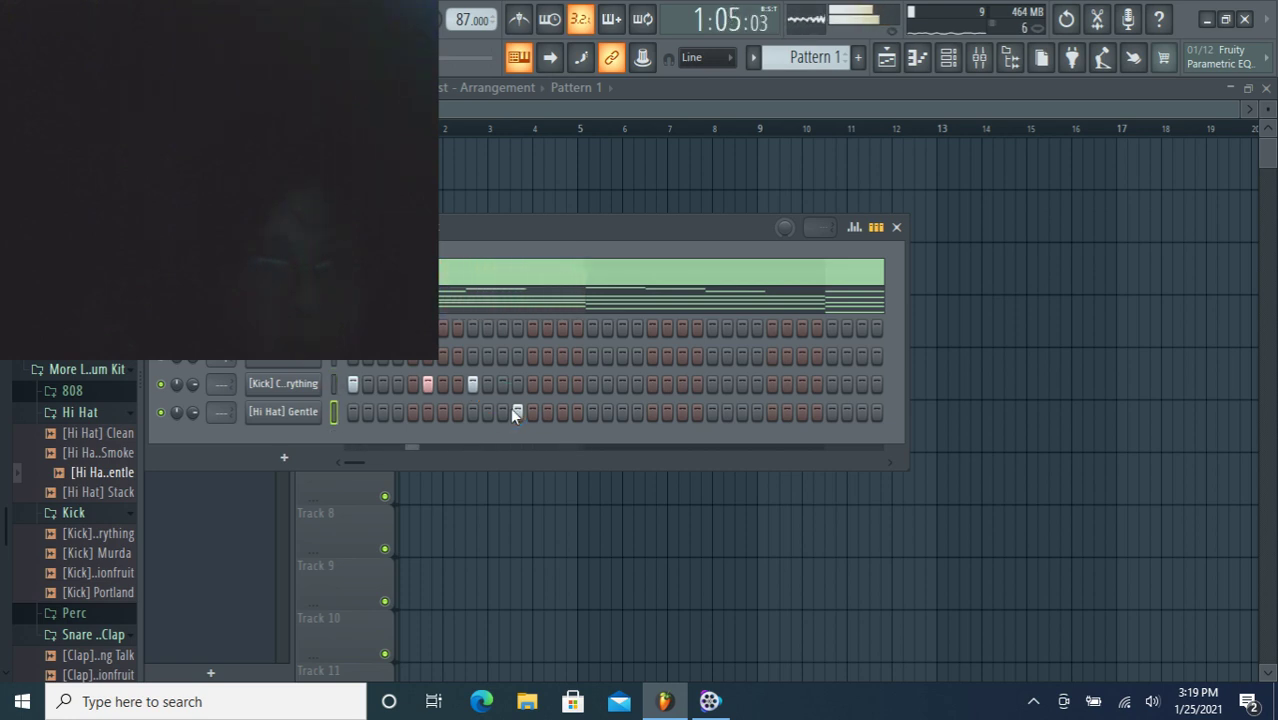
Remove the hi-hat hit on step 12 and add a step-12 hit on both channels directly above the kick.
right_click(512, 409)
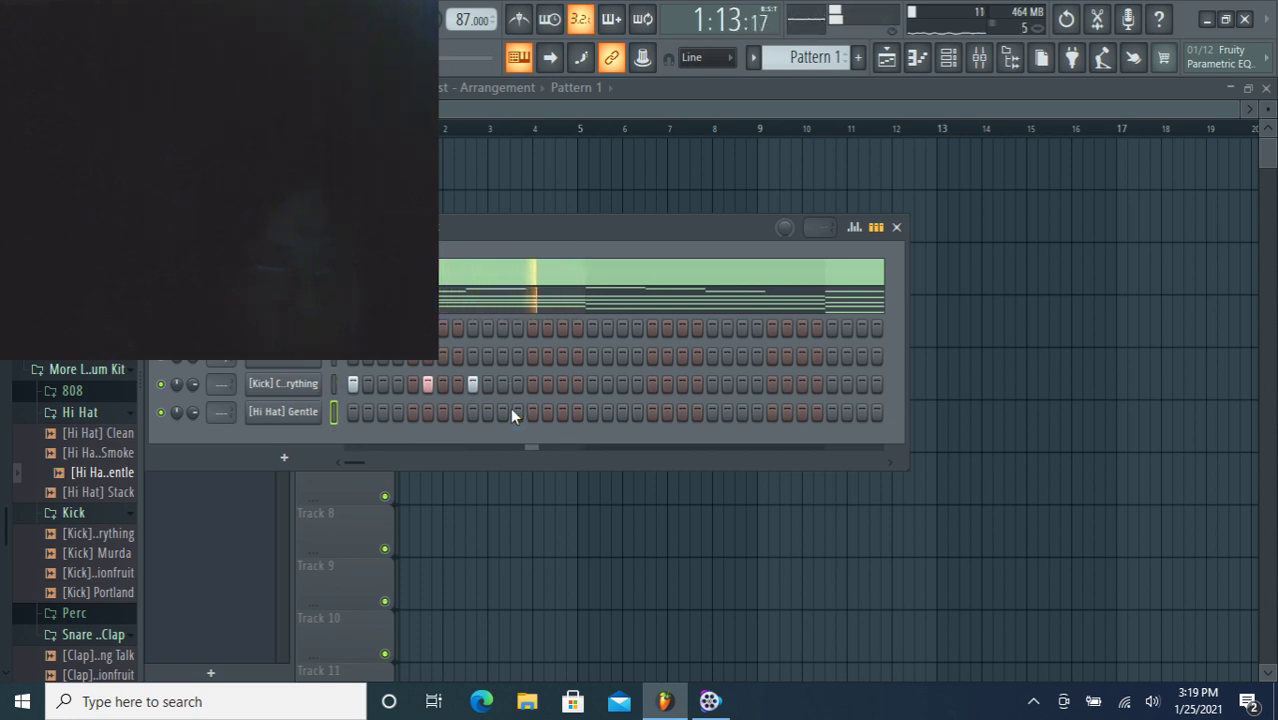
click(516, 354)
key(space)
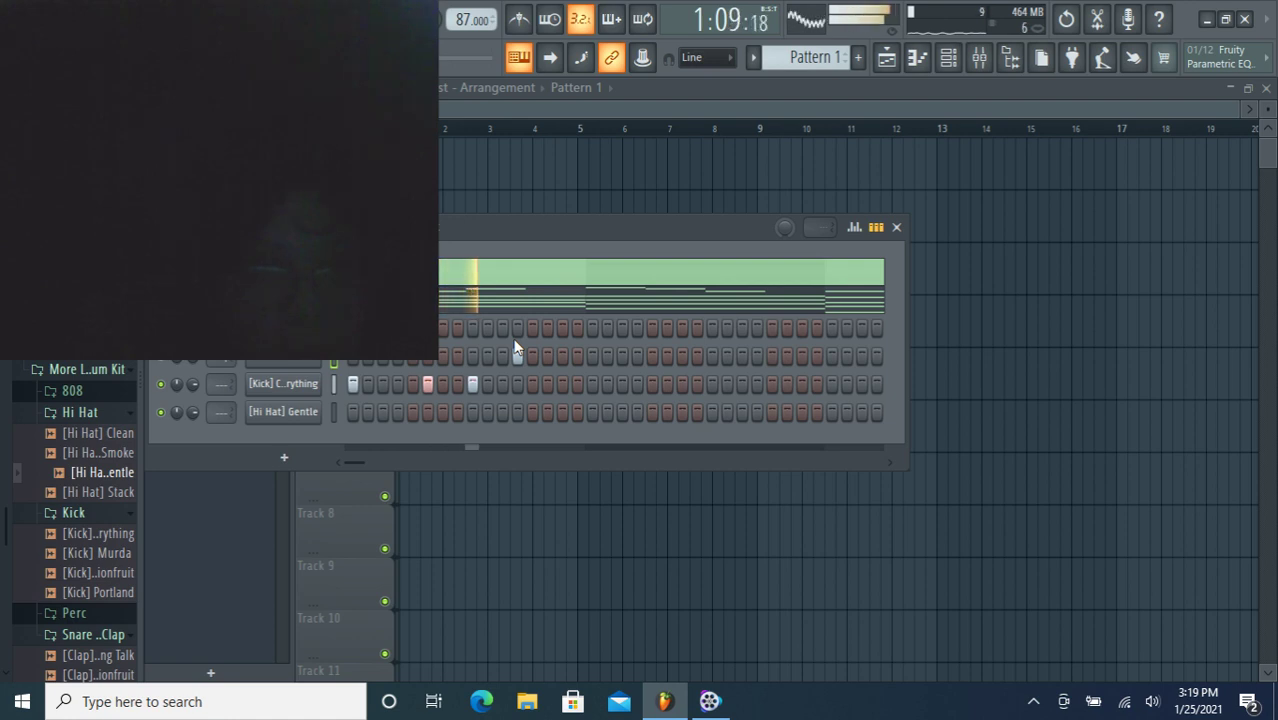
click(517, 328)
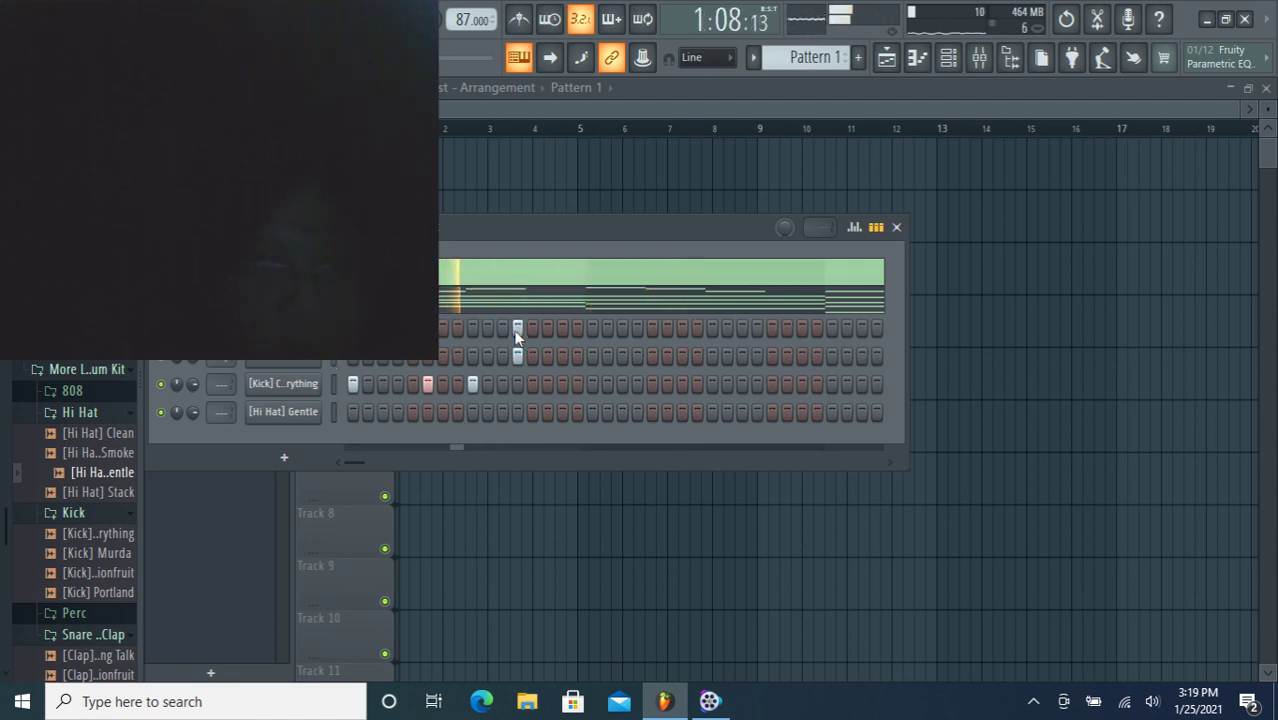
key(space)
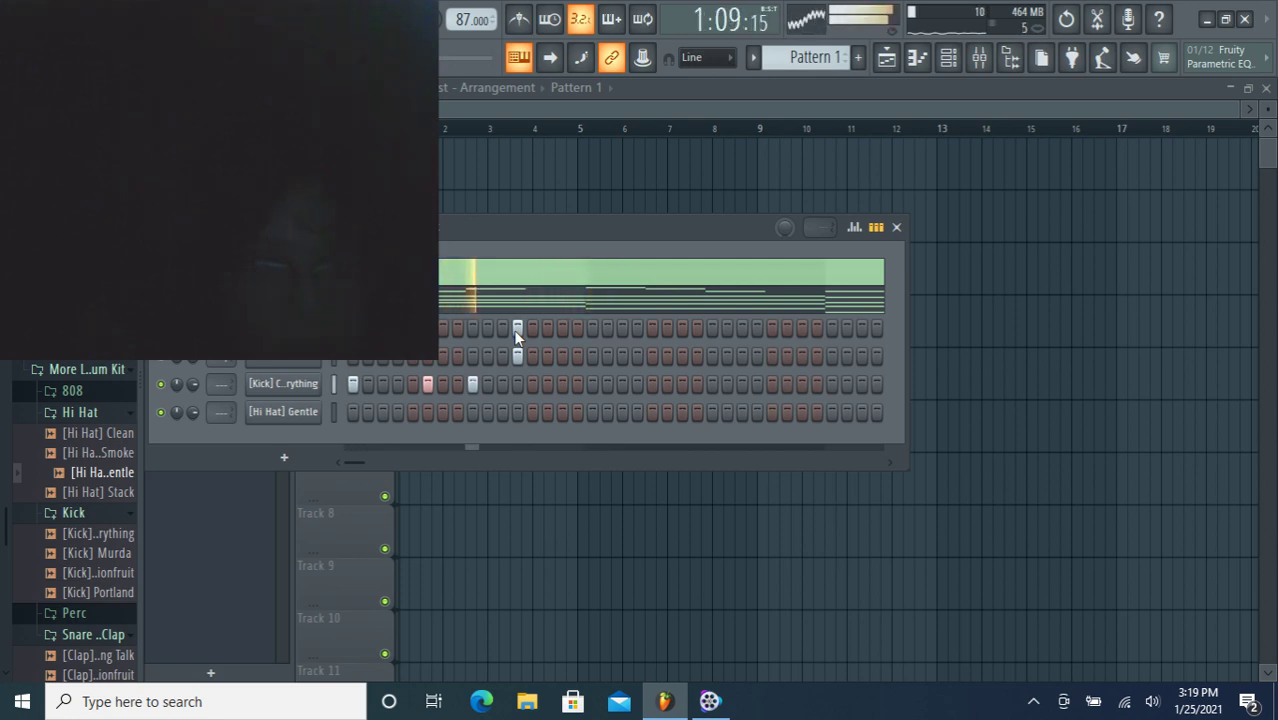
Add a kick hit on step 17 and delete one of the two channels above the kick that share the step-12 hit.
click(592, 383)
key(space)
key(space)
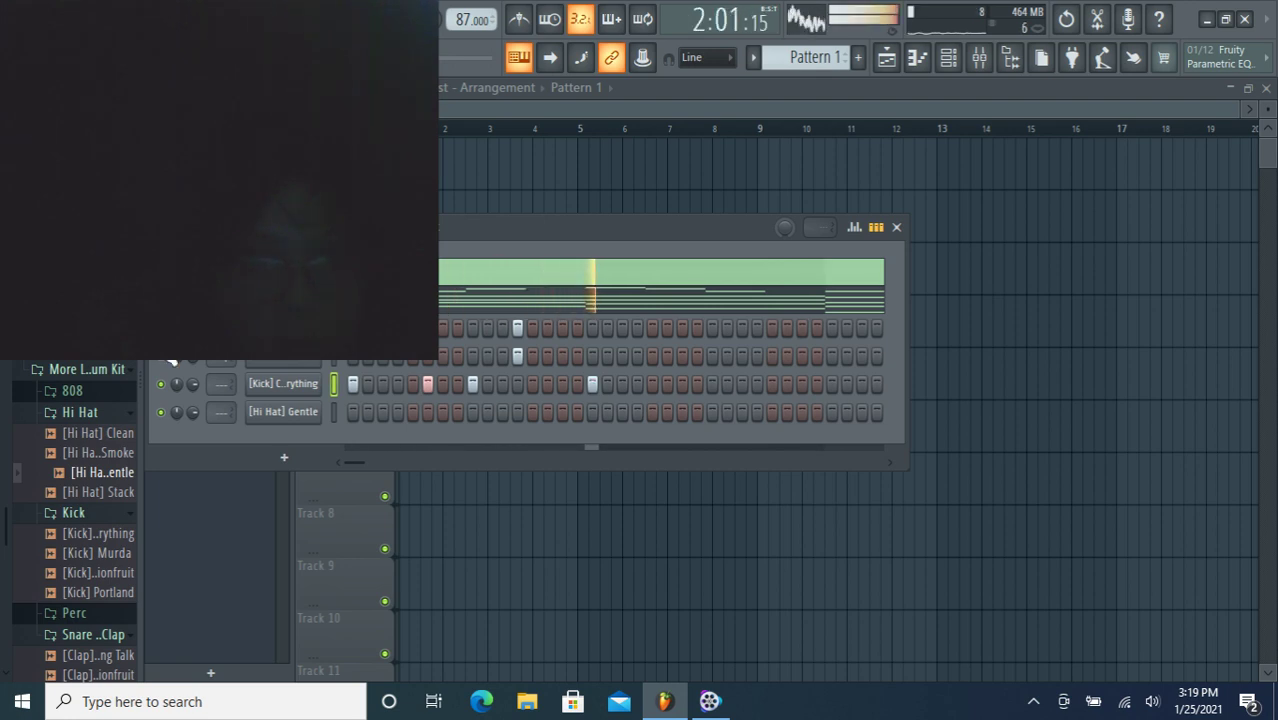
right_click(322, 320)
click(353, 526)
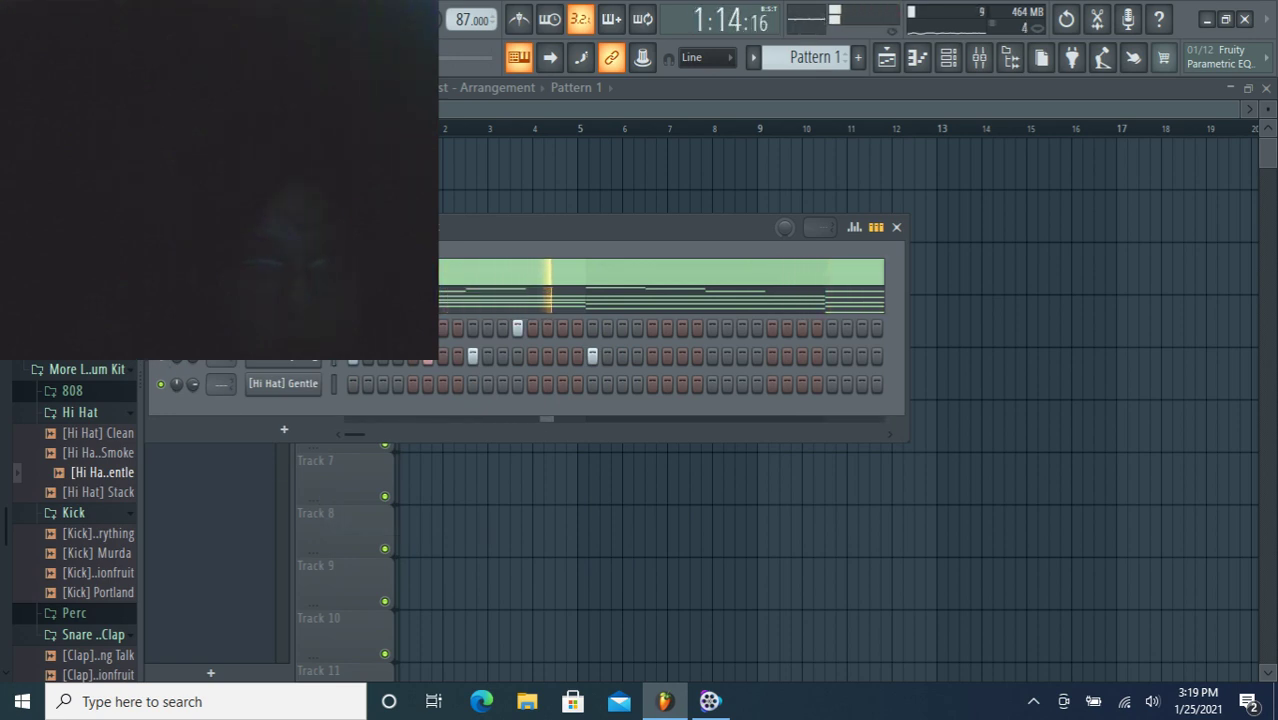
Add kick hits on steps 21, 22 and 24 and a hit on step 27 of the channel above the kick.
click(623, 358)
key(space)
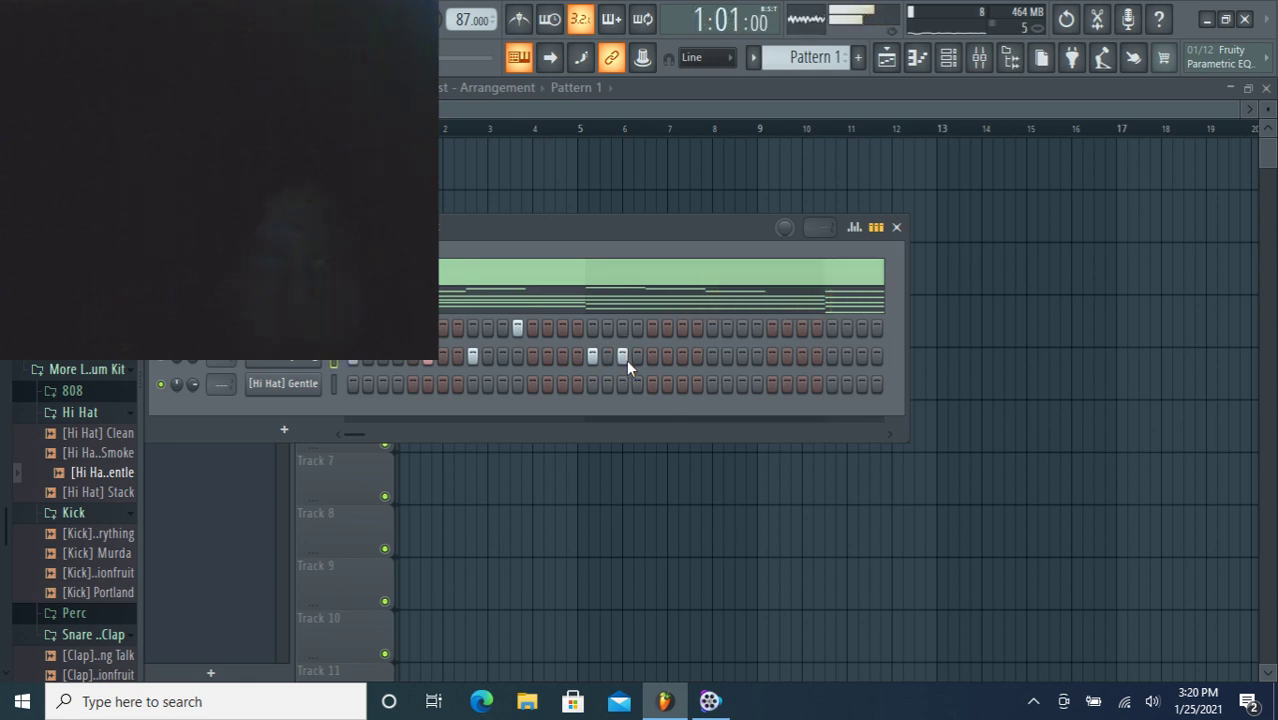
click(624, 357)
click(652, 358)
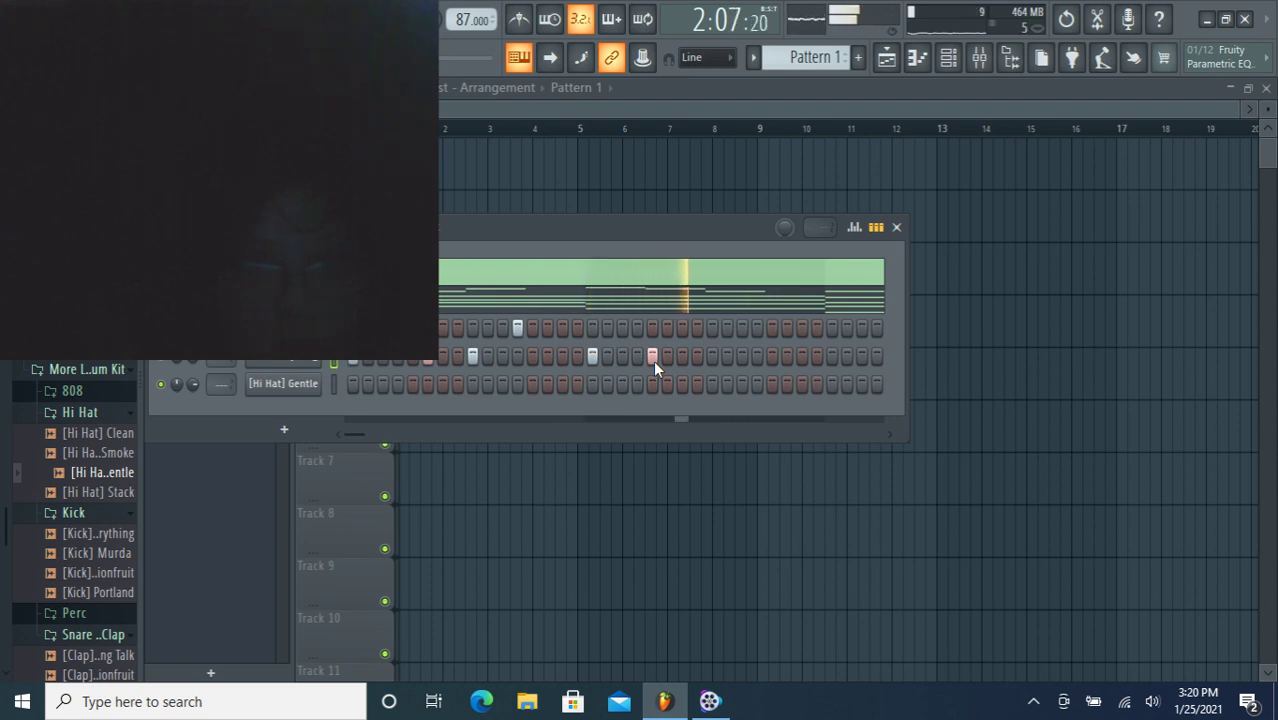
key(space)
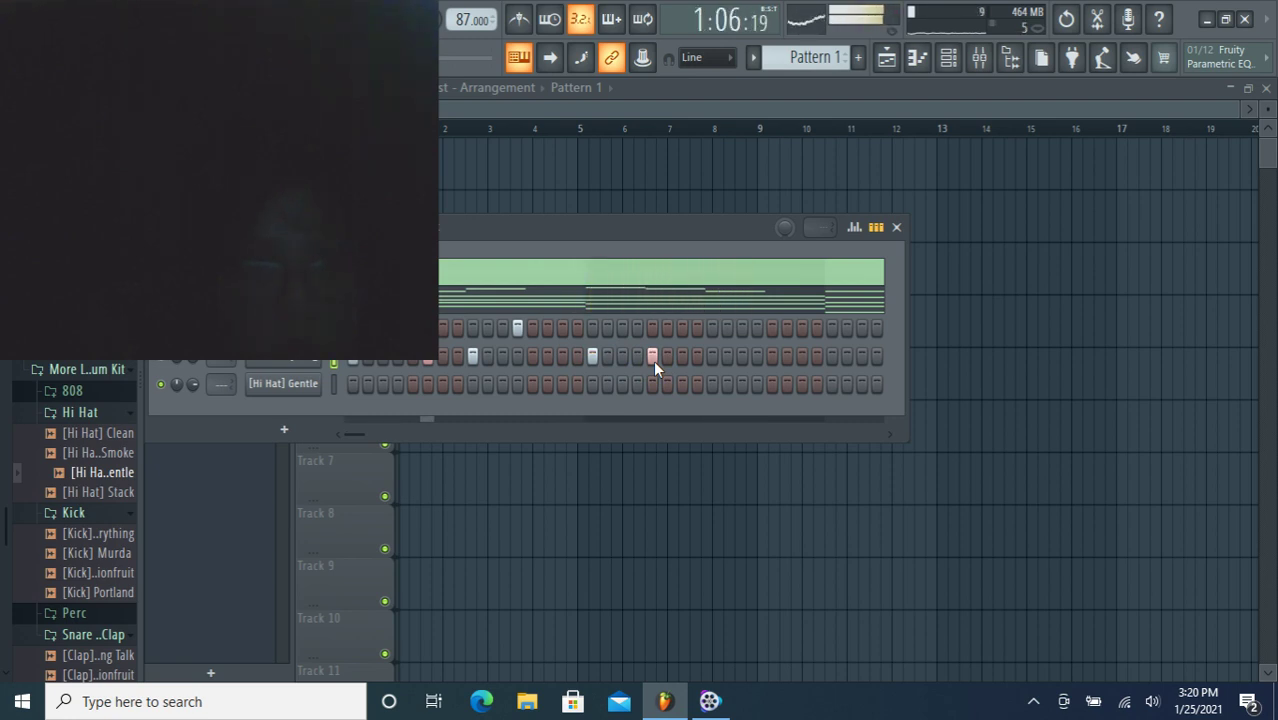
click(664, 358)
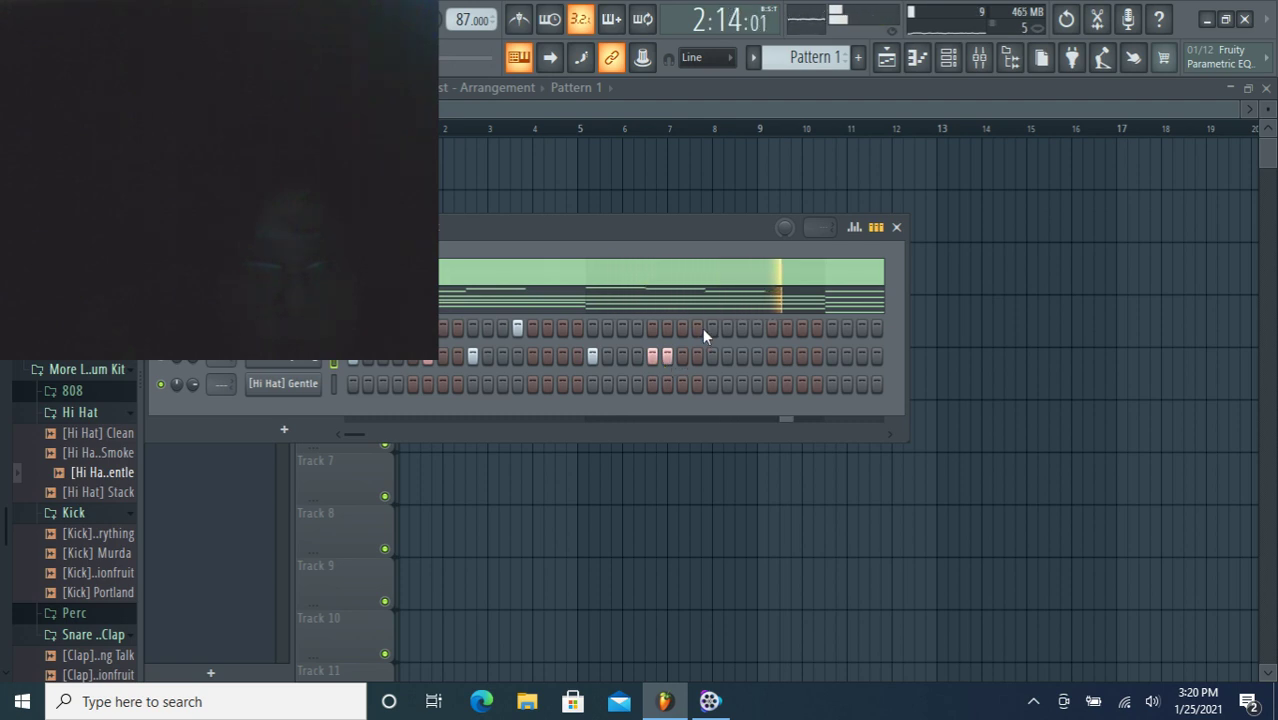
click(703, 357)
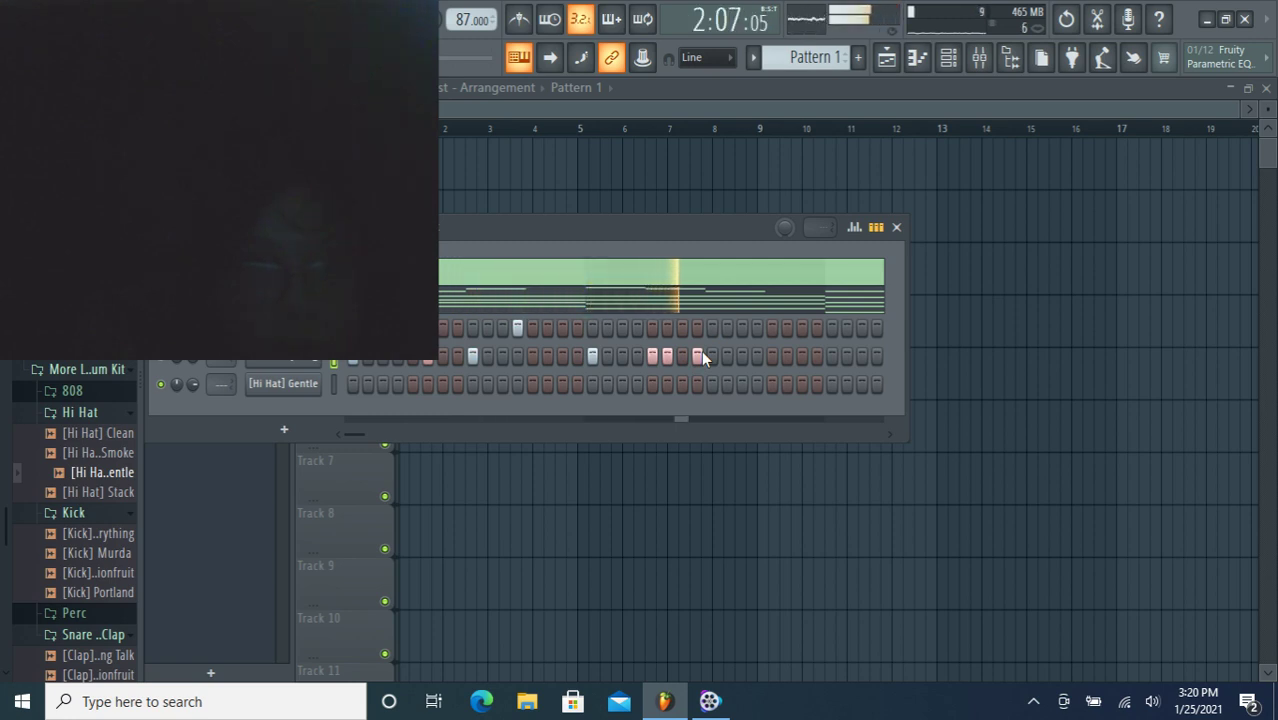
click(740, 328)
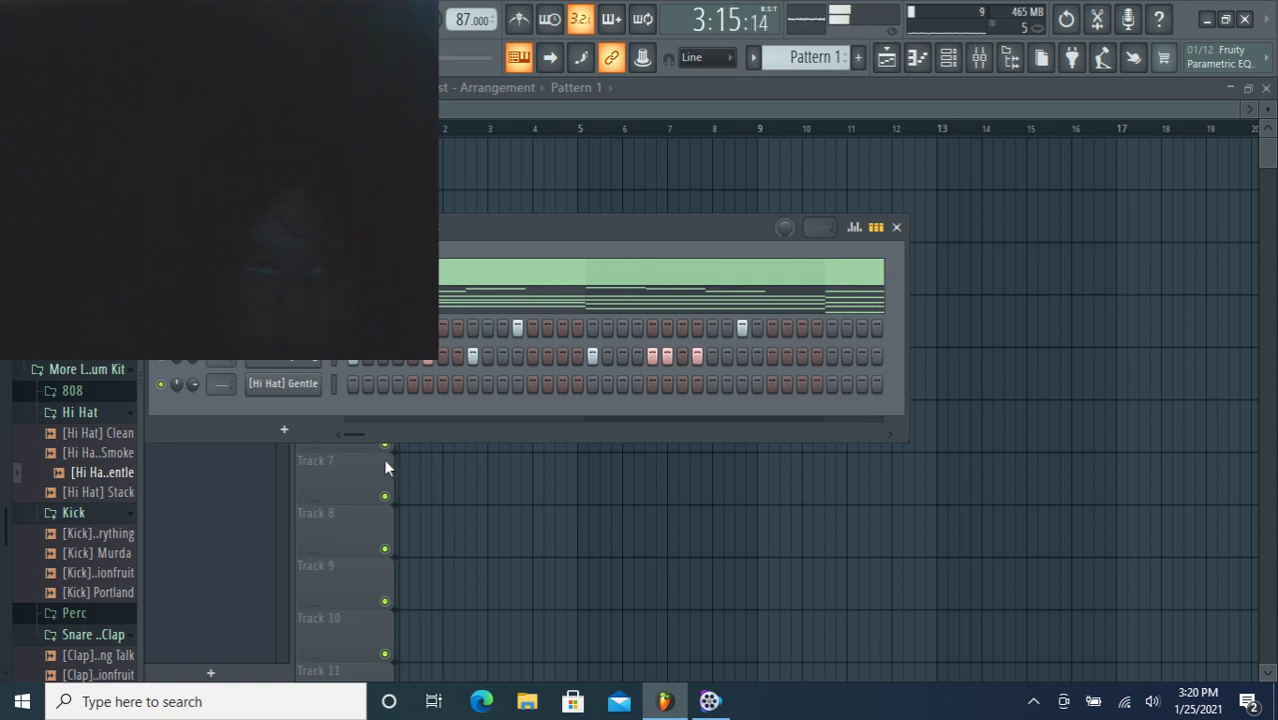
Add kick hits on steps 33, 35 and 38 and a hit on step 41 of the channel above the kick.
drag(358, 437, 366, 438)
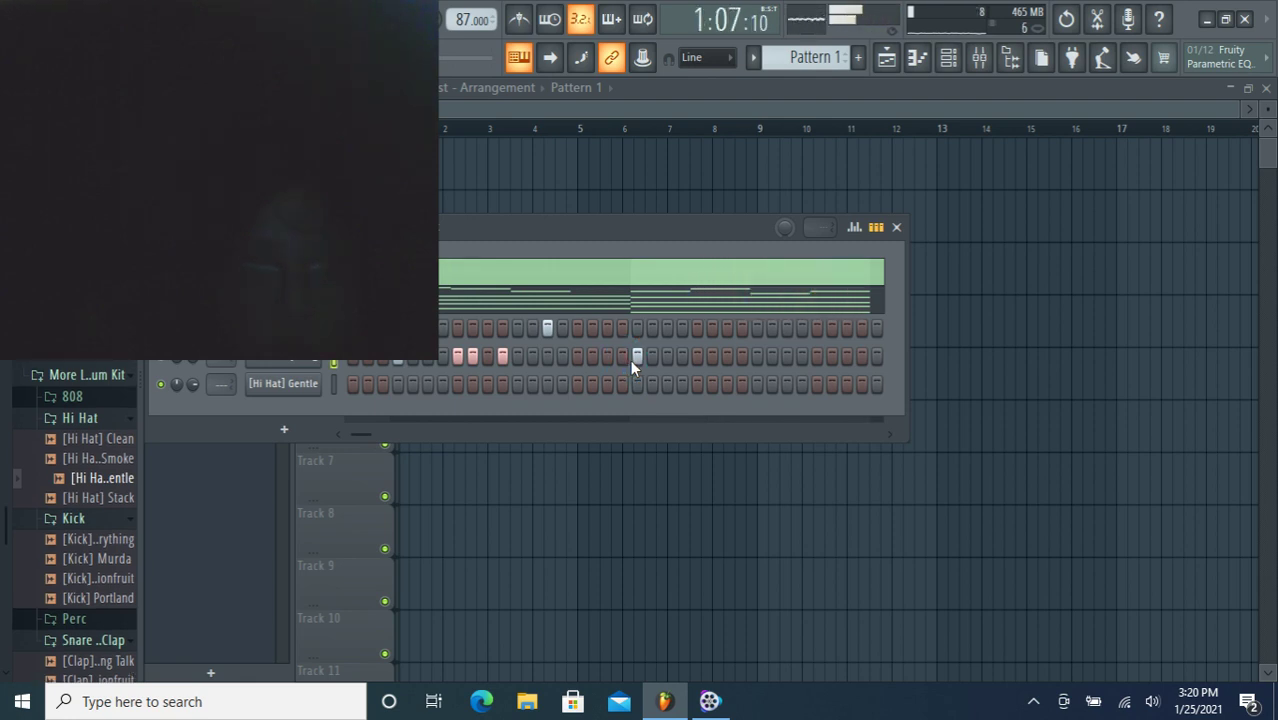
click(709, 357)
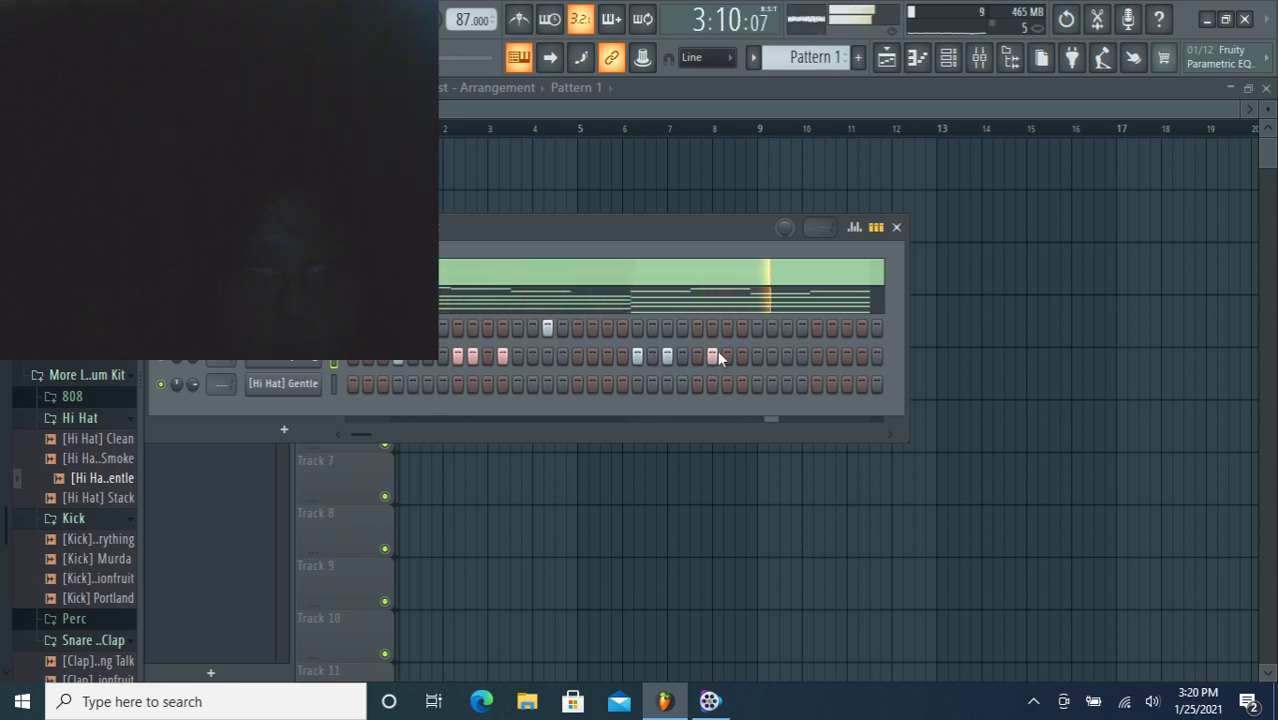
click(755, 330)
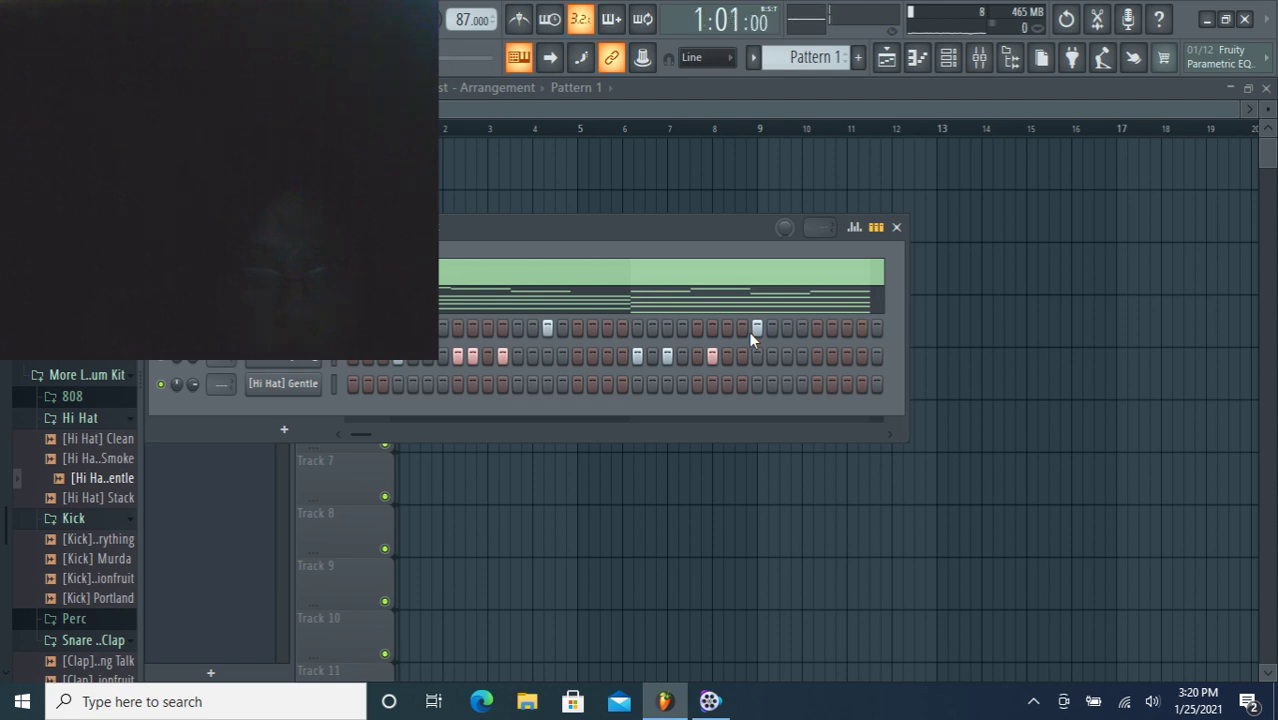
Fill the [Hi Hat] Gentle channel with a hit on every second step.
right_click(307, 390)
click(553, 446)
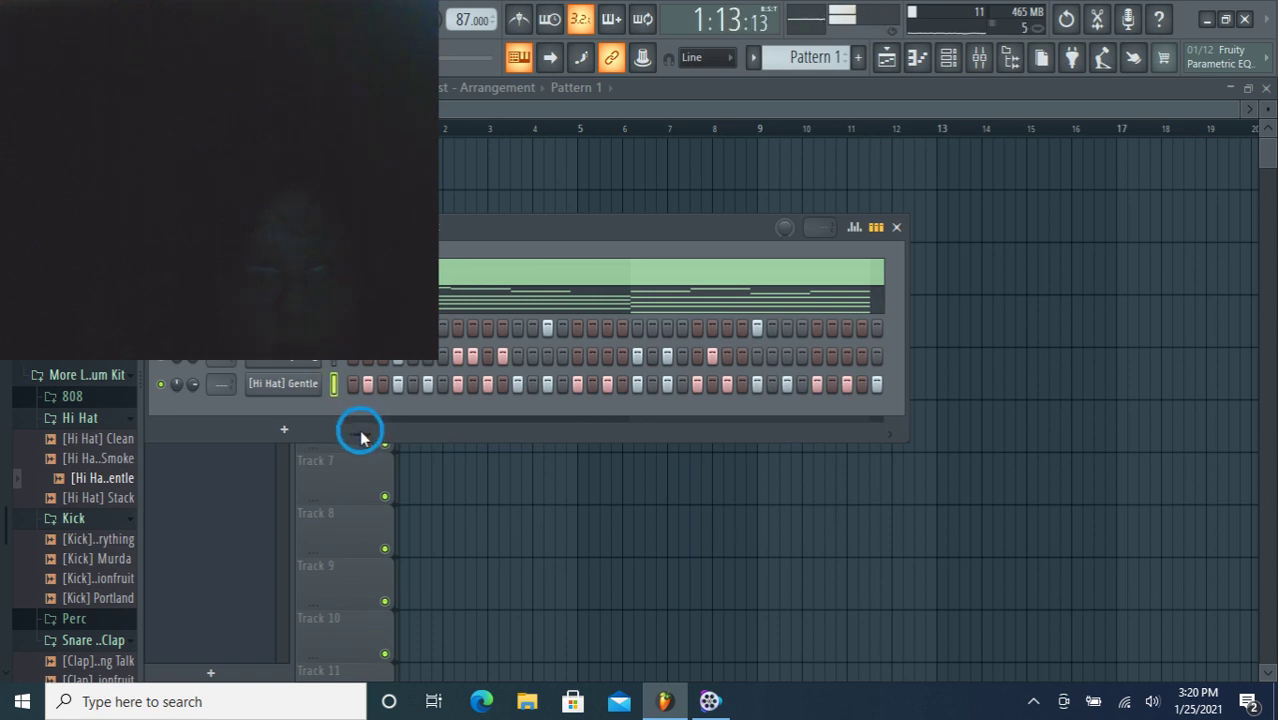
Erase all hi-hat hits beyond the end of the chord pattern, keeping only those under the chords.
scroll(360, 437, right, 2)
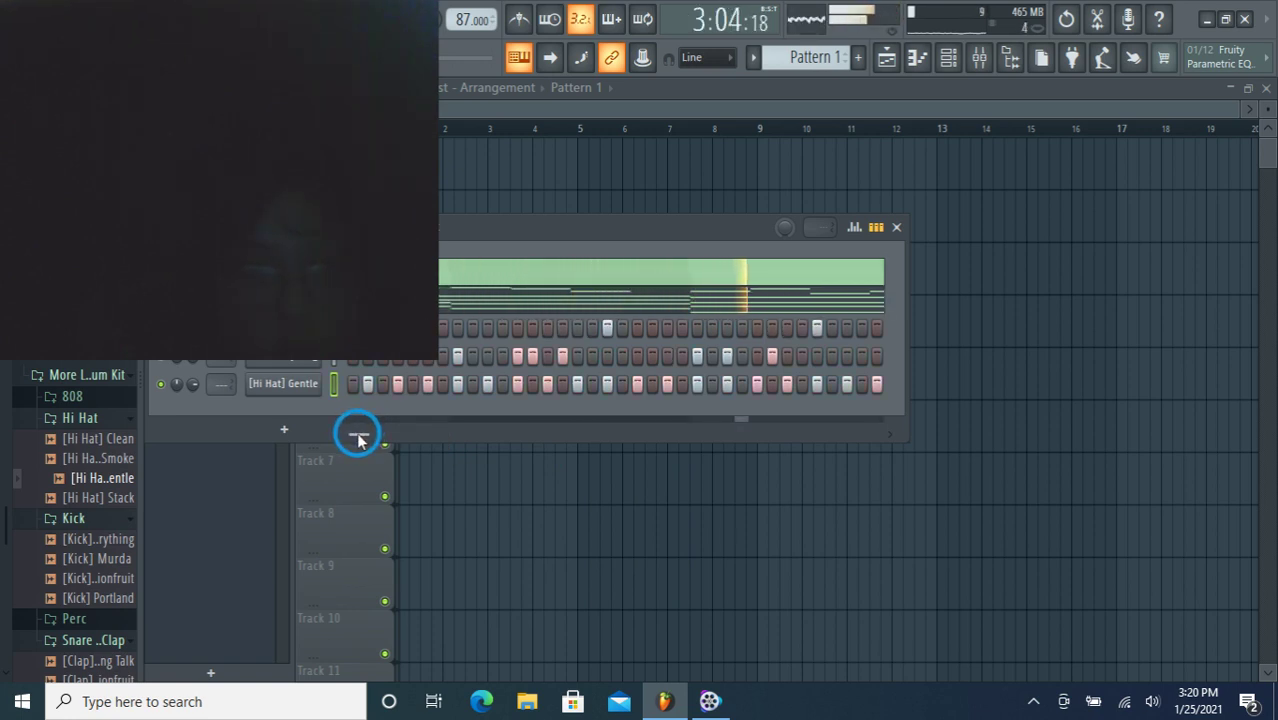
scroll(360, 437, left, 2)
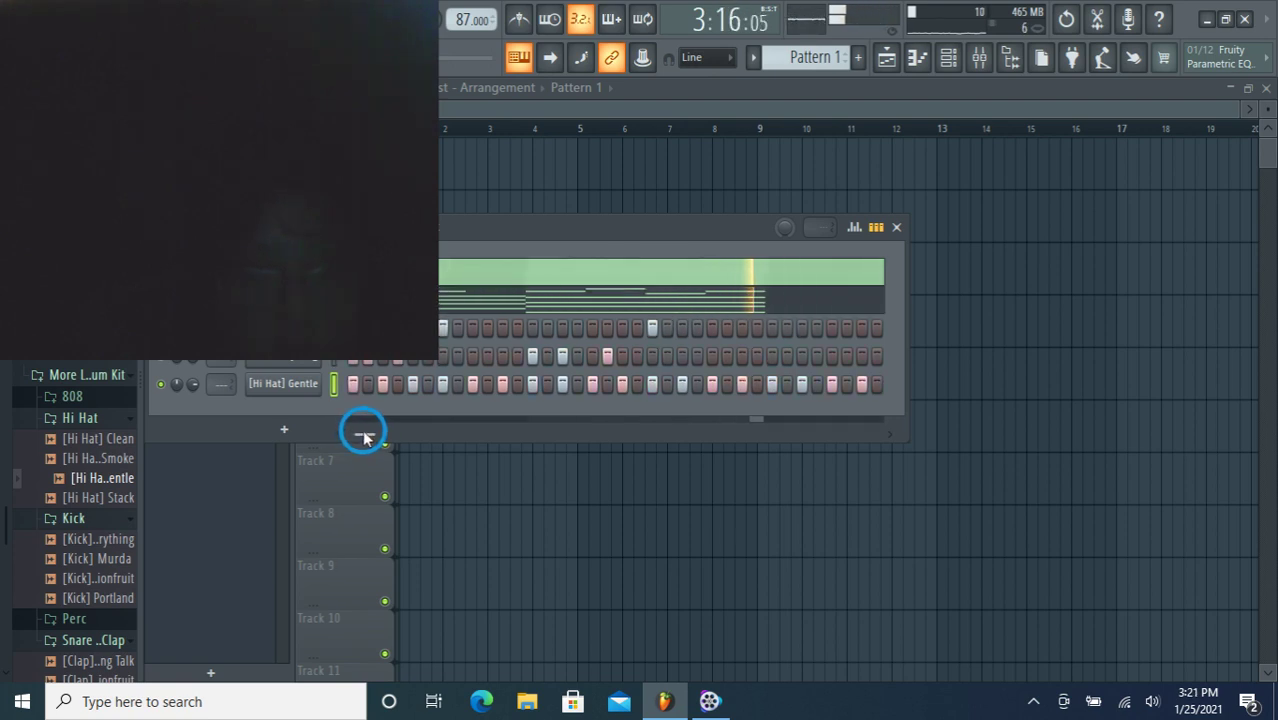
scroll(364, 437, right, 1)
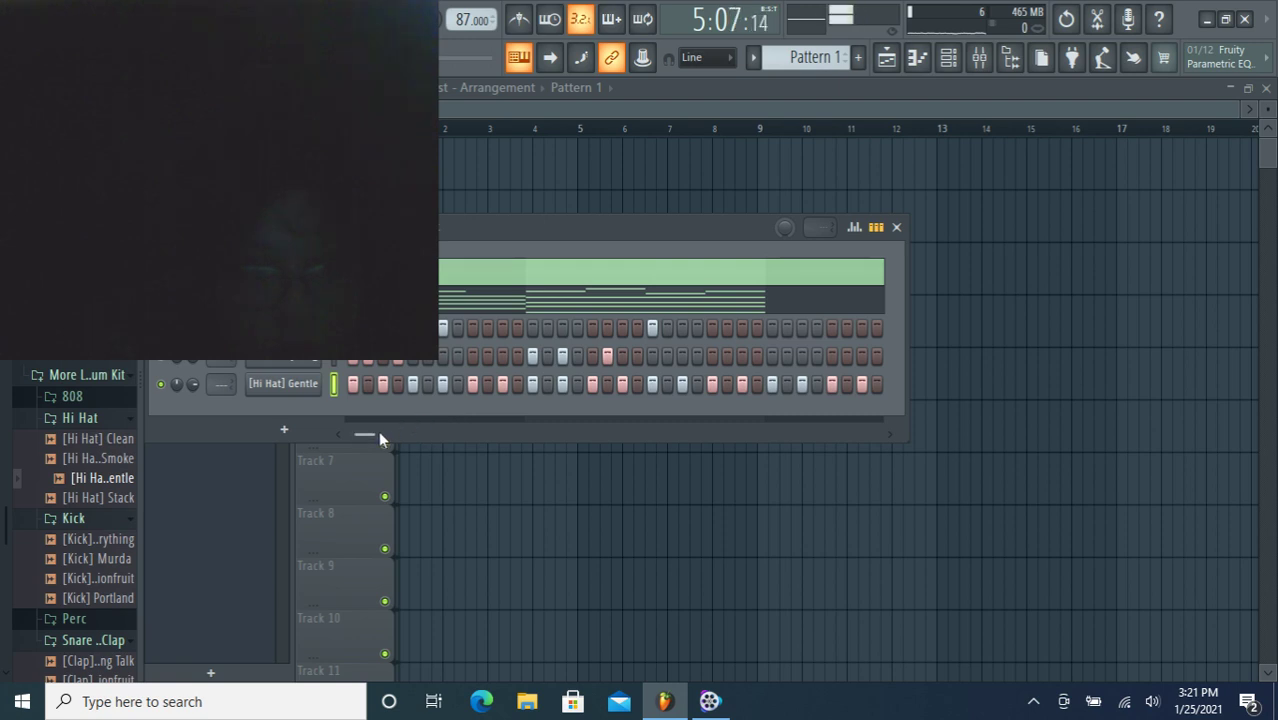
mouse_move(380, 437)
mouse_down()
mouse_move(428, 434)
mouse_move(505, 382)
mouse_move(448, 430)
mouse_move(422, 429)
mouse_move(450, 430)
mouse_move(405, 434)
mouse_up()
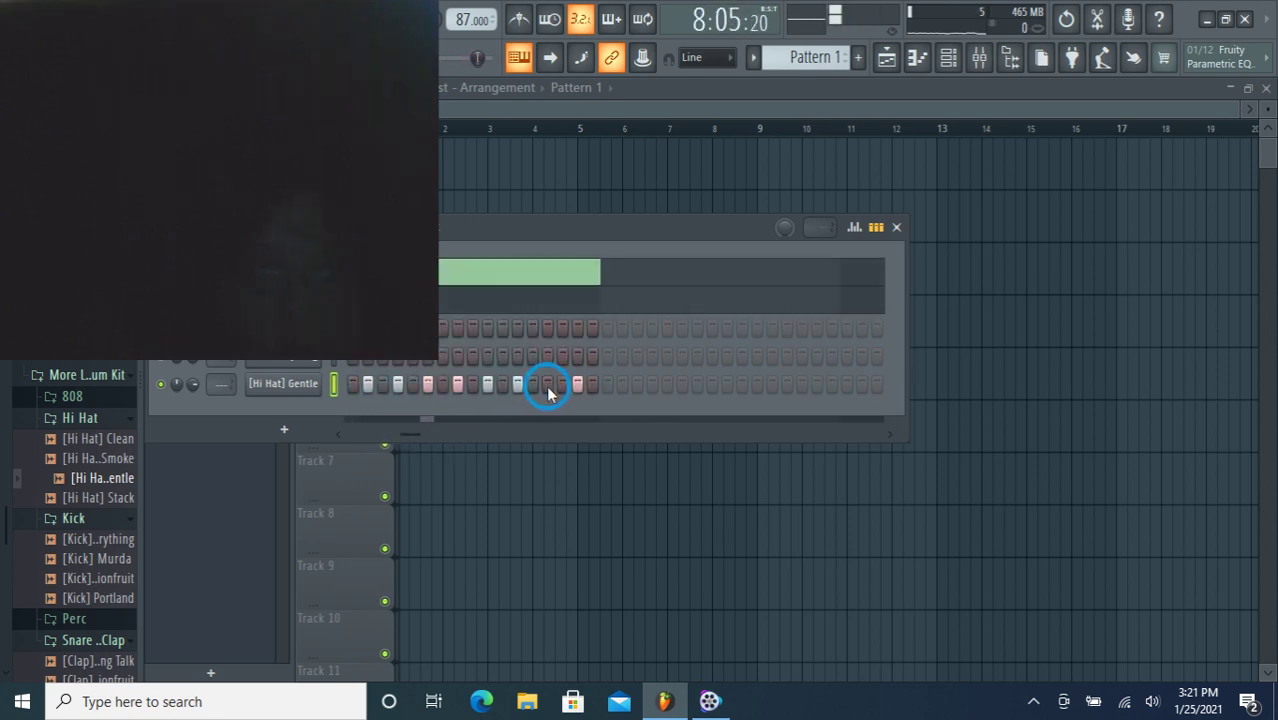
mouse_move(548, 392)
mouse_down()
mouse_move(565, 391)
mouse_move(337, 380)
mouse_up()
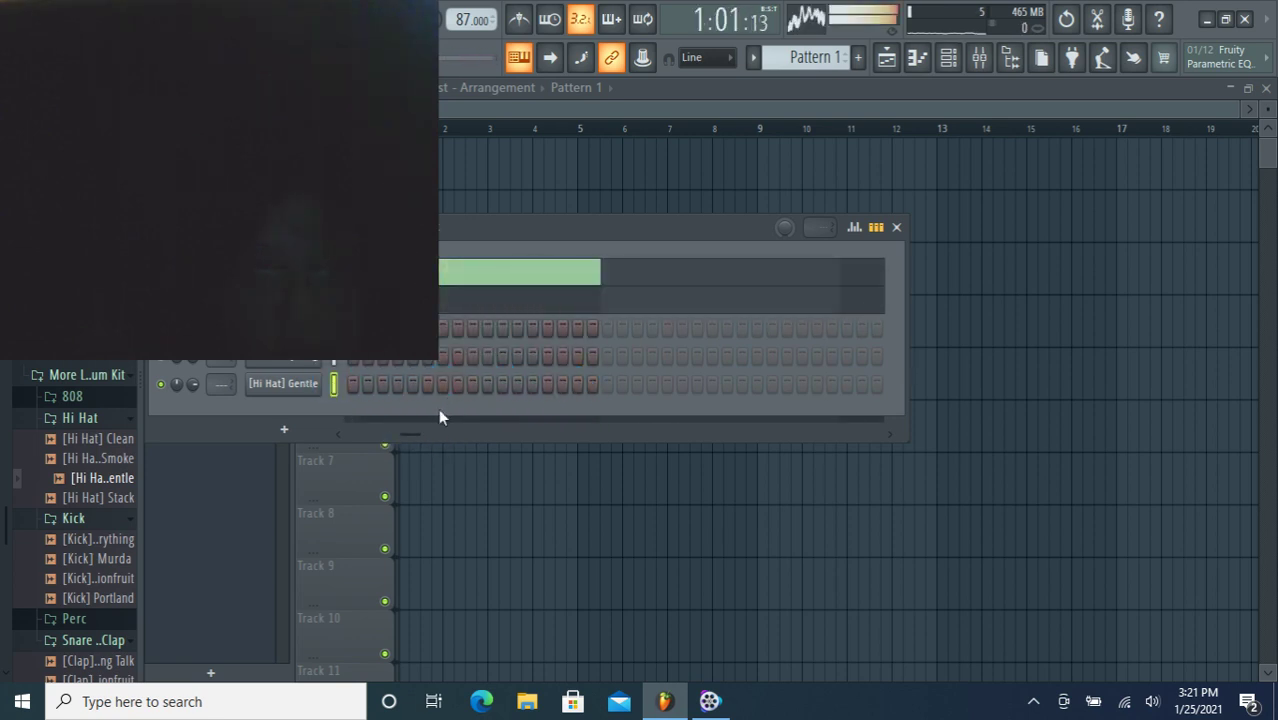
drag(416, 418, 407, 429)
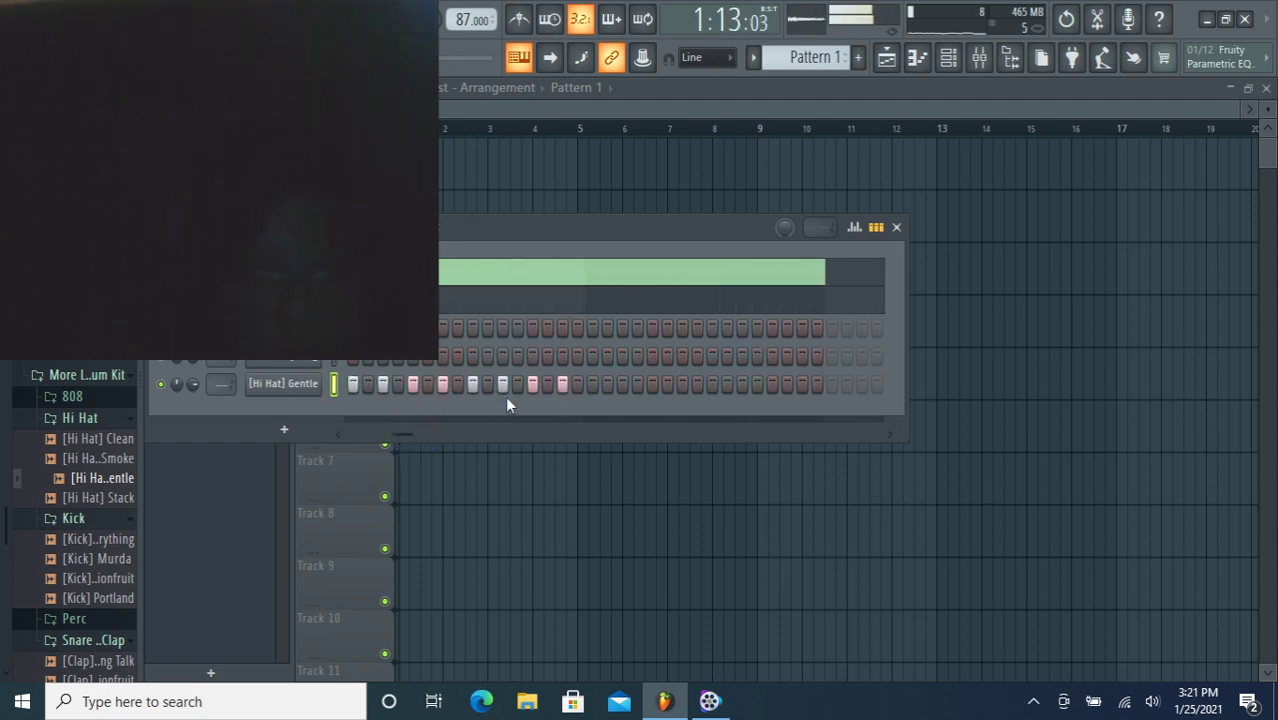
mouse_move(549, 390)
mouse_down()
mouse_move(599, 373)
mouse_move(322, 393)
mouse_move(365, 429)
mouse_up()
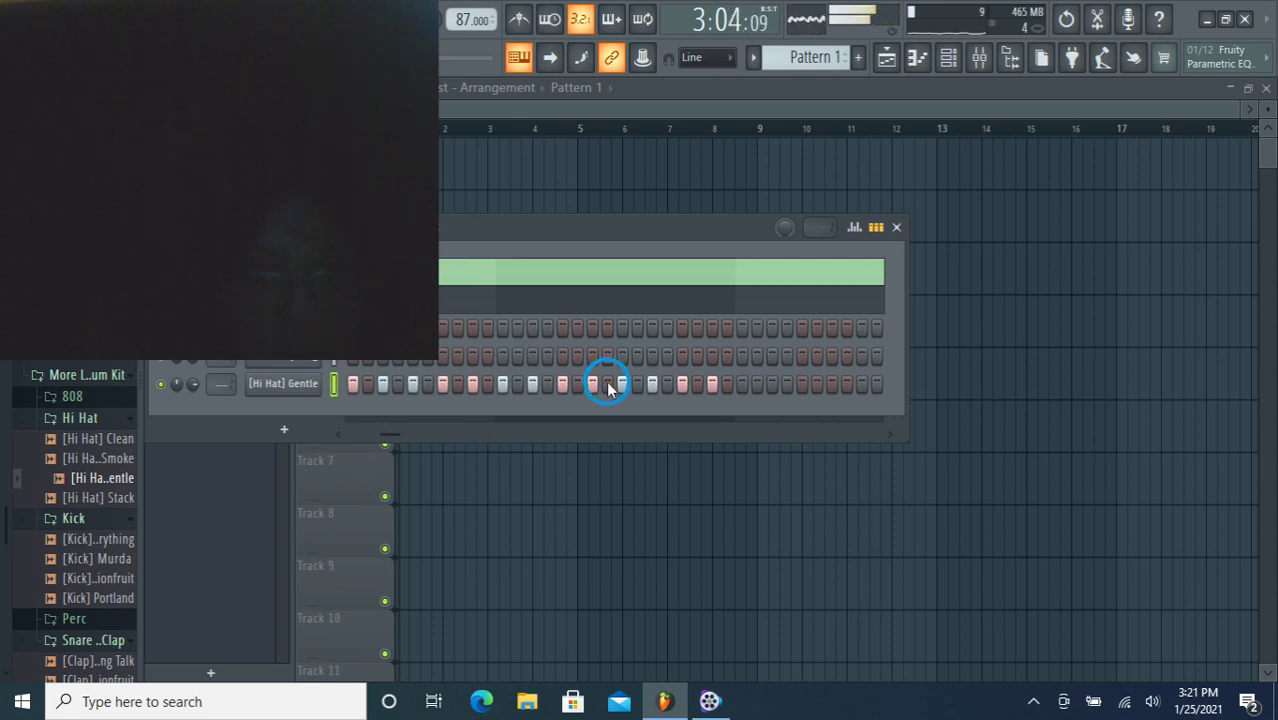
mouse_move(608, 388)
mouse_down()
mouse_move(758, 382)
mouse_move(532, 390)
mouse_move(384, 380)
mouse_up()
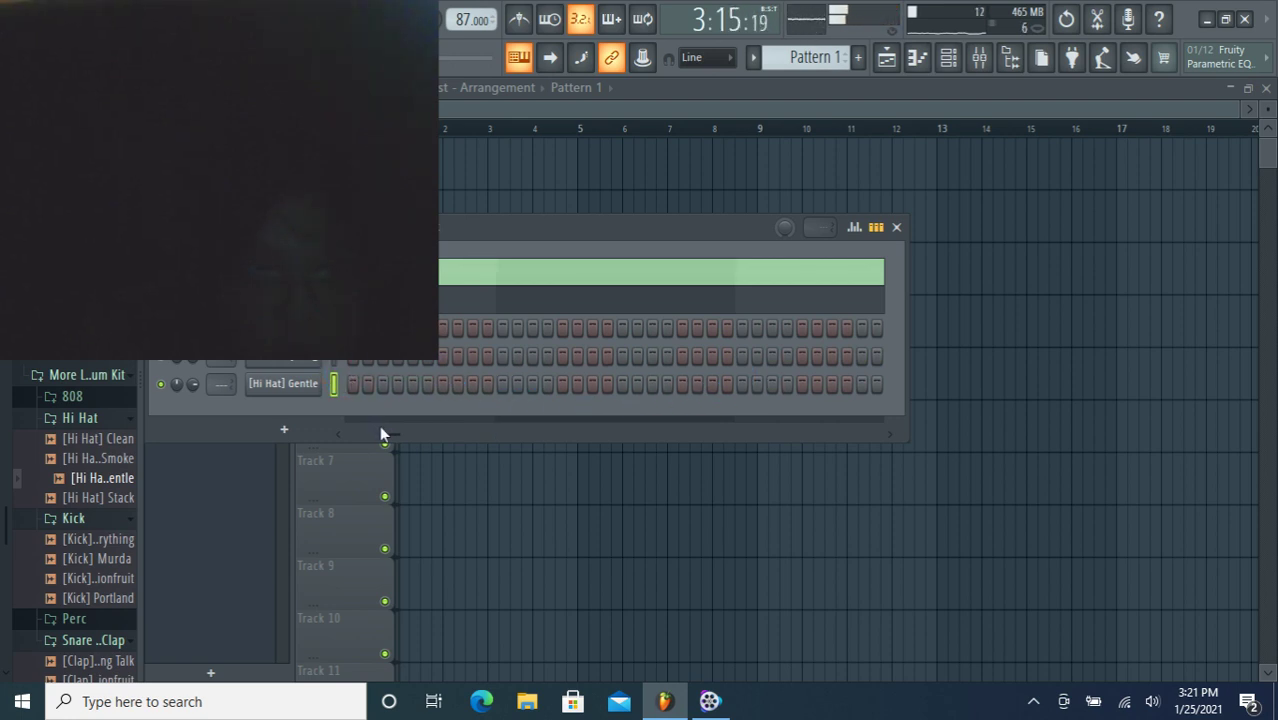
drag(379, 425, 417, 428)
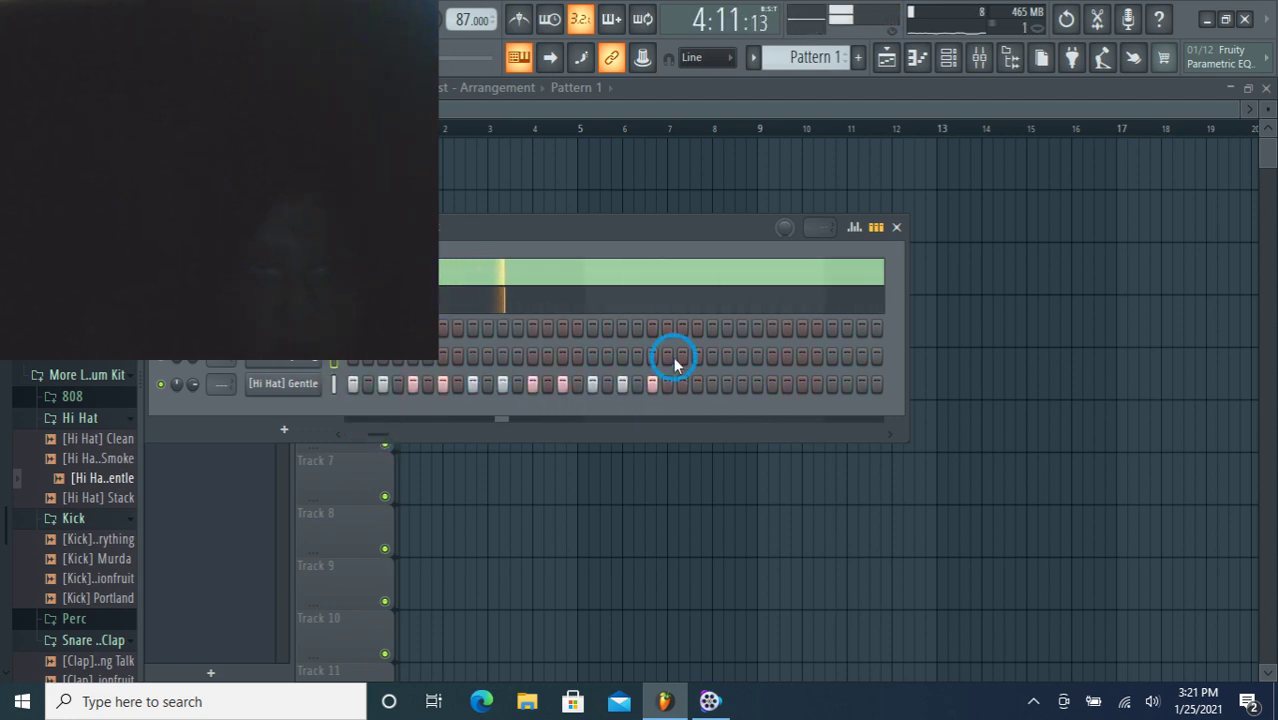
mouse_move(673, 357)
mouse_down()
mouse_move(606, 387)
mouse_move(652, 397)
mouse_move(427, 408)
mouse_move(350, 397)
mouse_move(370, 437)
mouse_up()
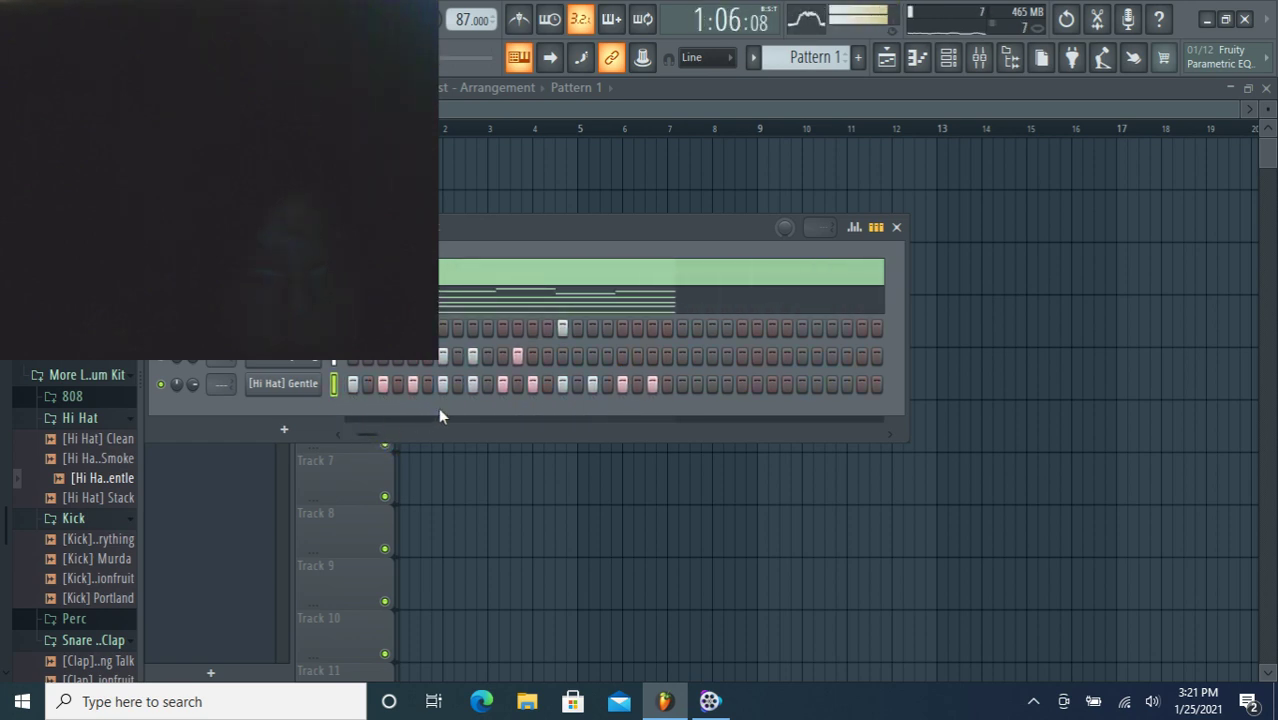
In the hi-hat's piano roll, draw a two-step B4 note on beat 3 of bar 1 and chop it into four notes.
right_click(310, 380)
click(340, 384)
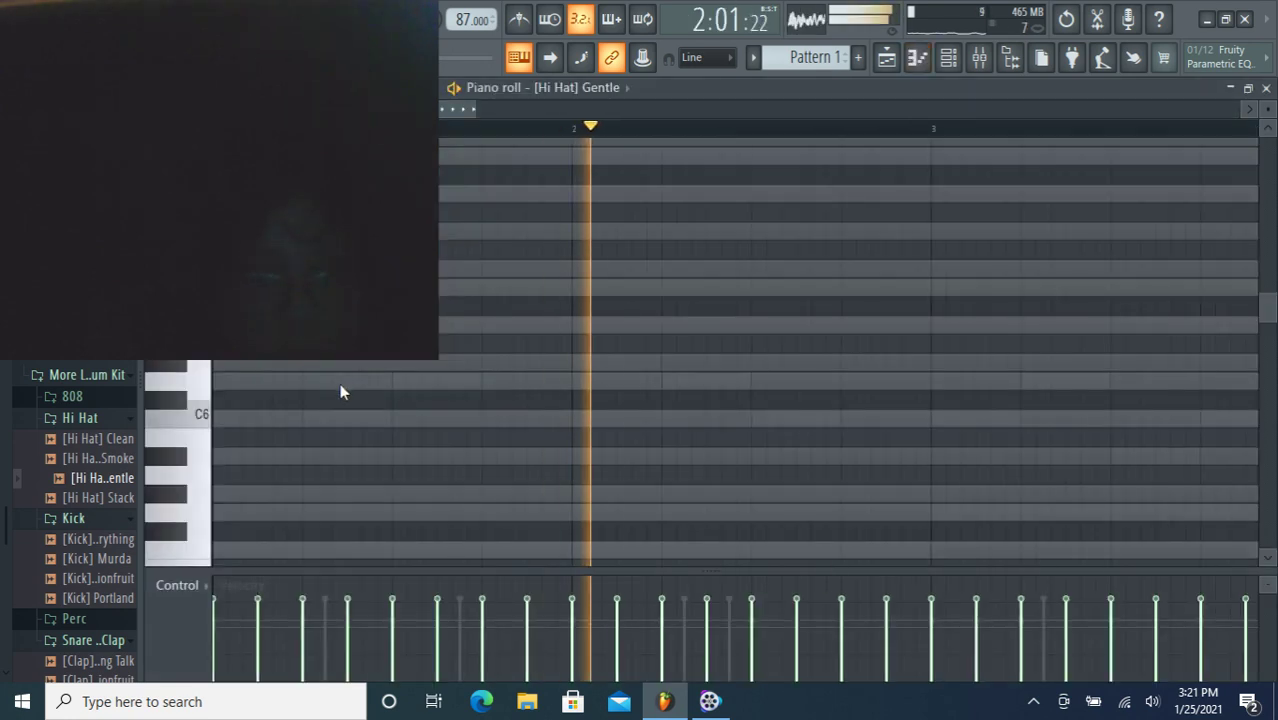
drag(1264, 308, 1265, 361)
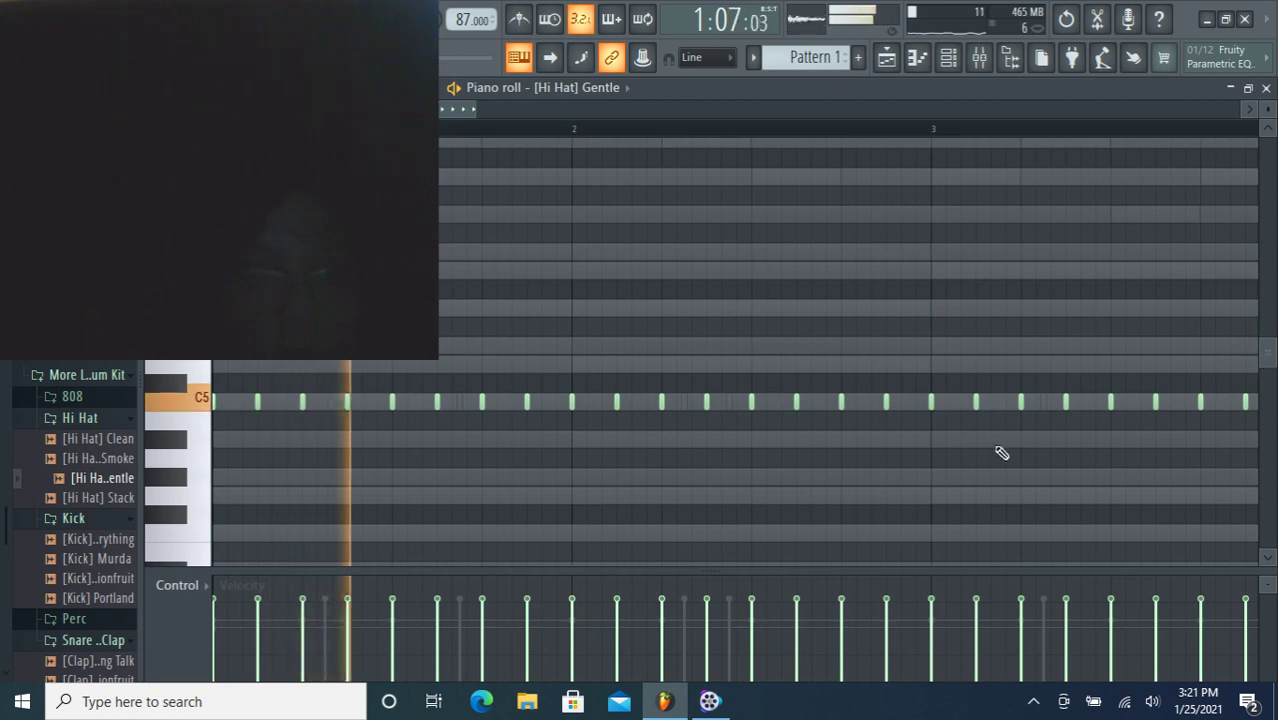
click(393, 420)
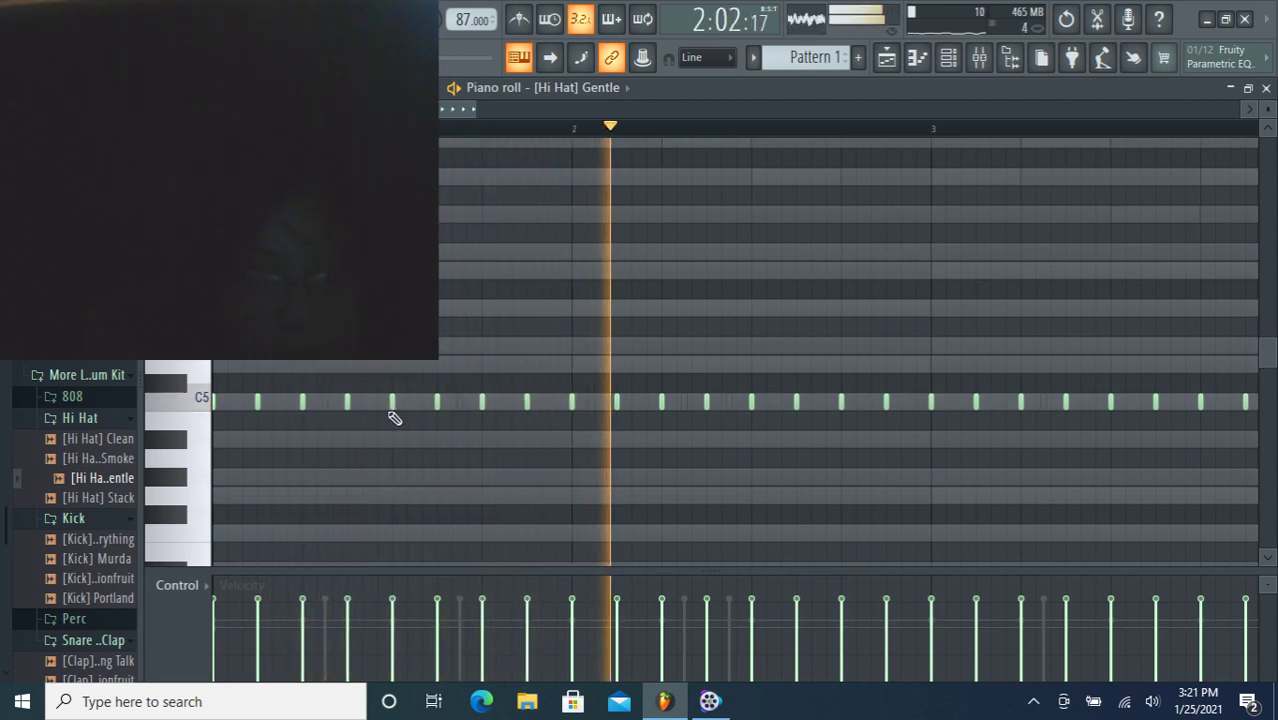
drag(479, 420, 436, 419)
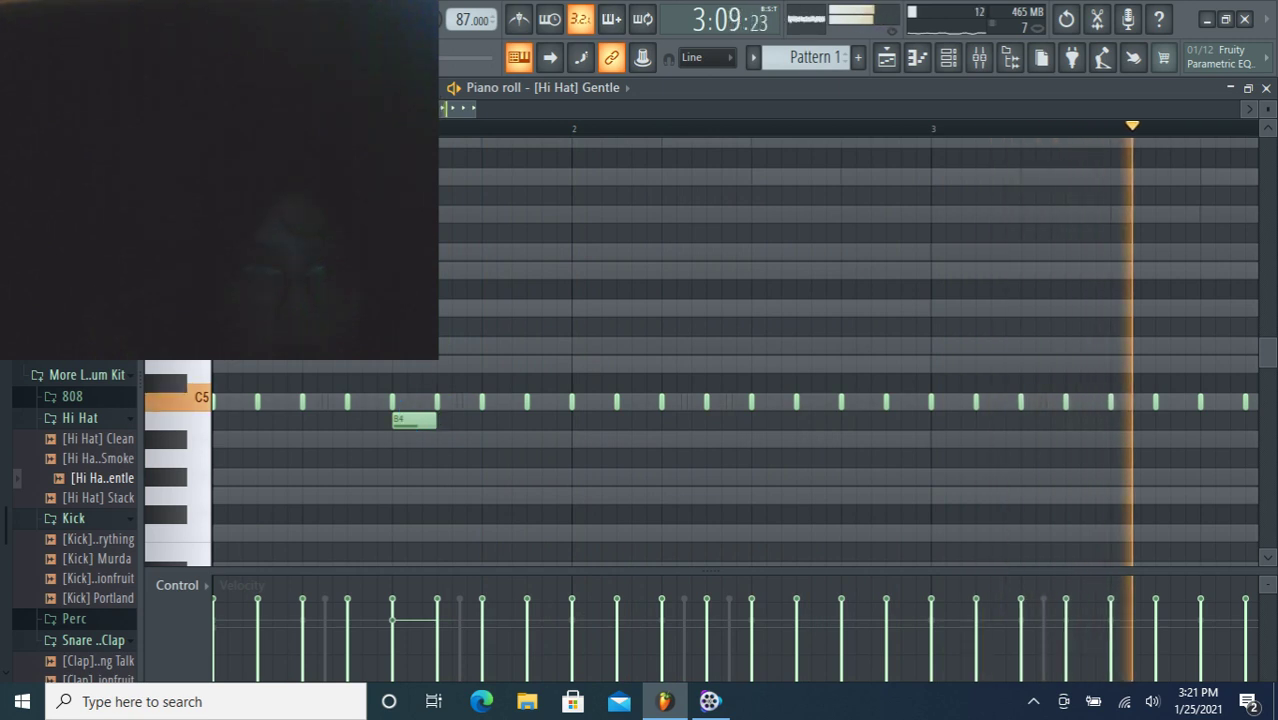
ctrl+click(414, 420)
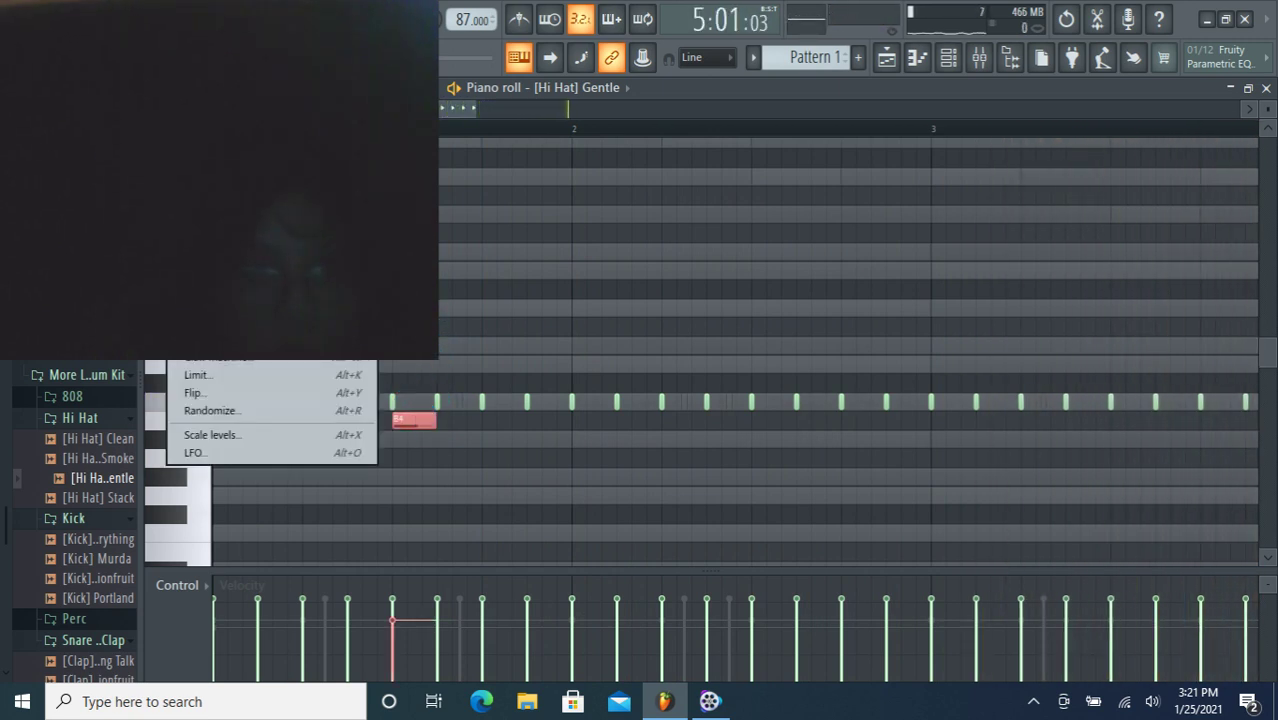
key(alt+u)
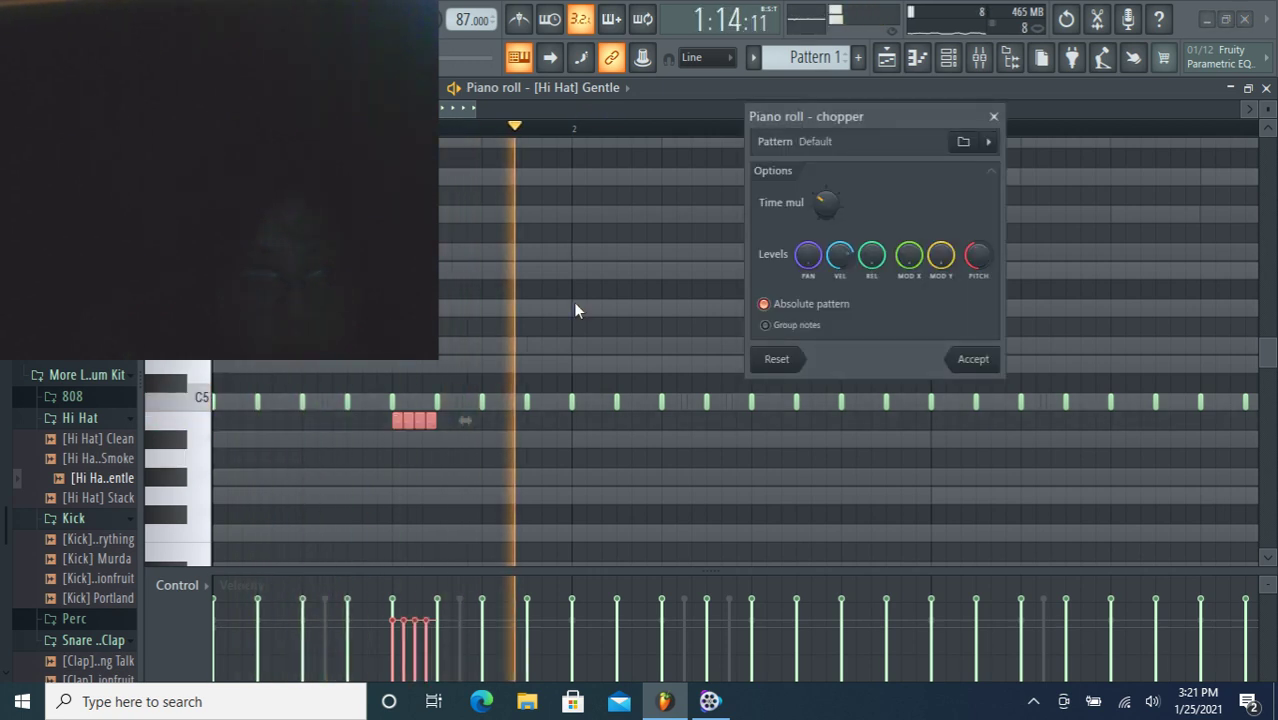
click(972, 358)
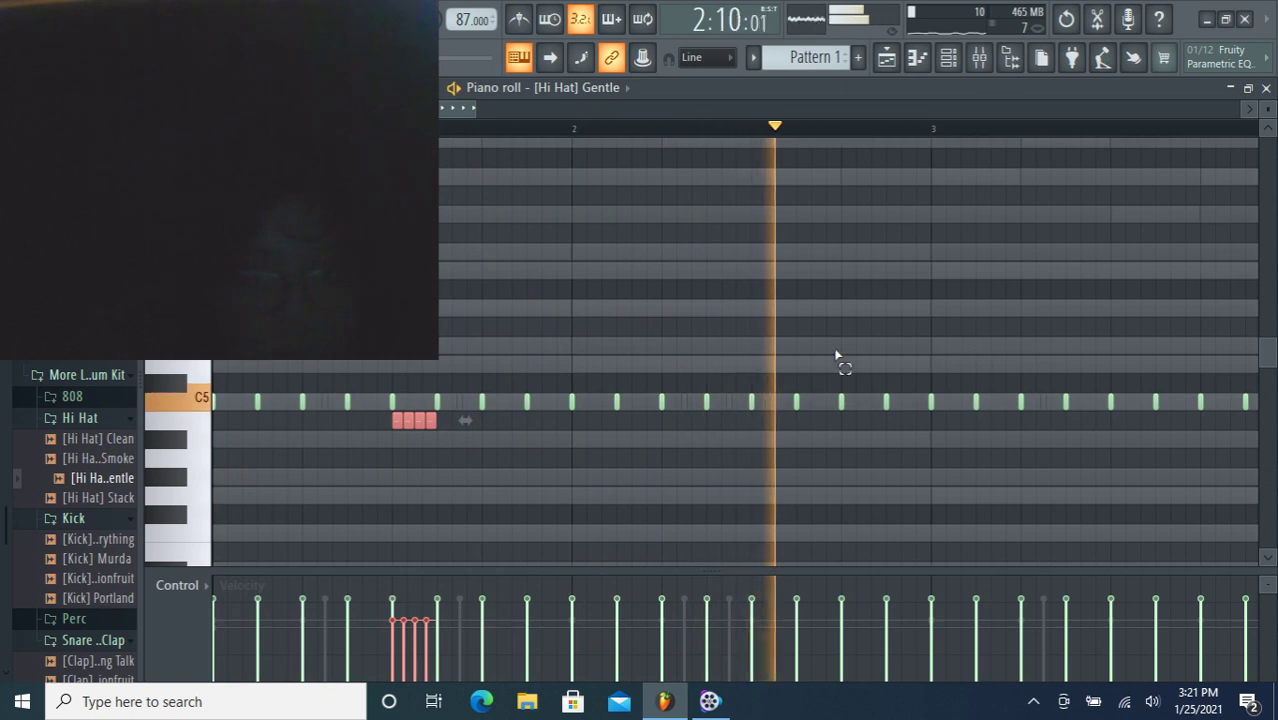
Draw a two-step B4 hi-hat note on beat 3 of bar 2 and chop it into eight notes with a lower time multiplier.
key(space)
key(space)
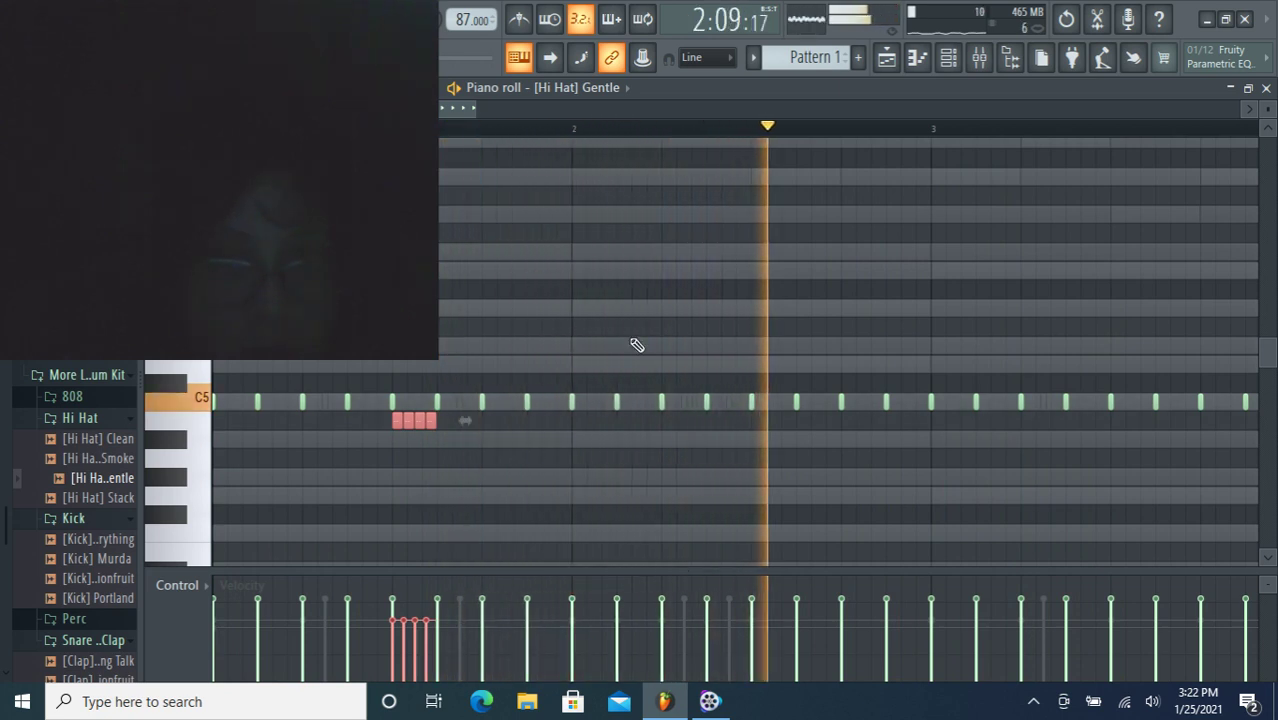
click(755, 418)
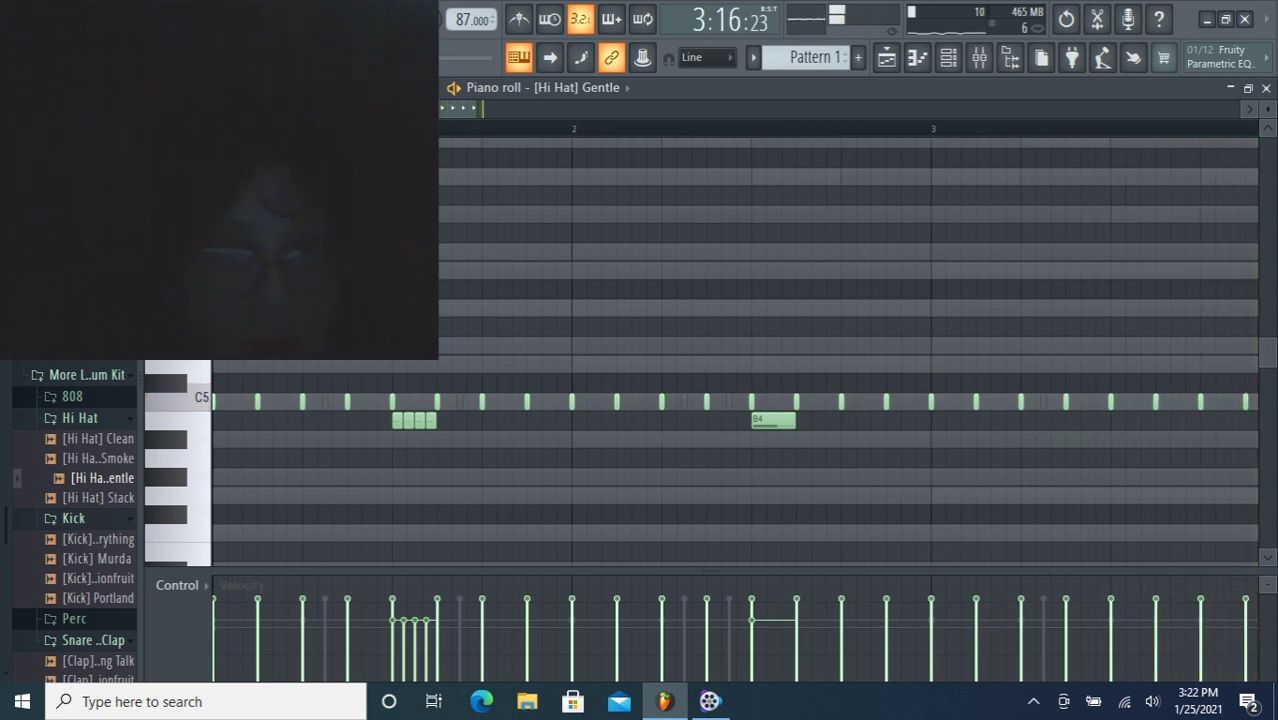
click(771, 420)
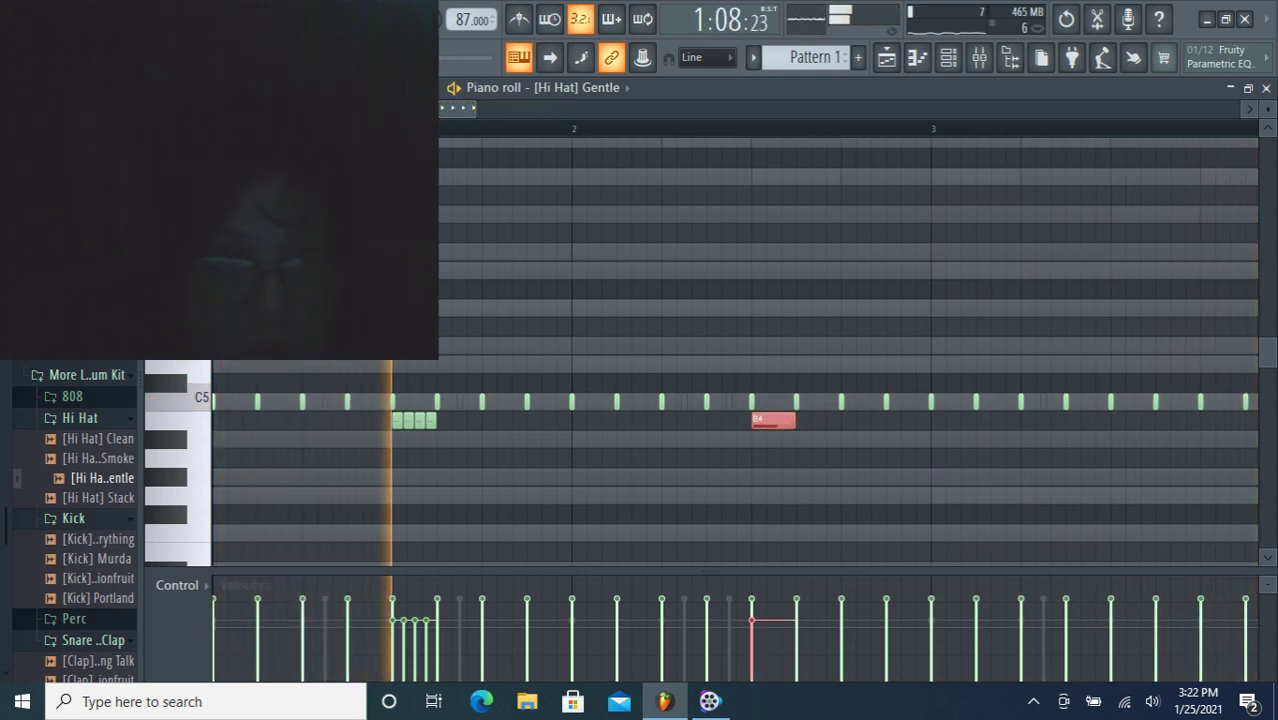
click(178, 87)
click(205, 339)
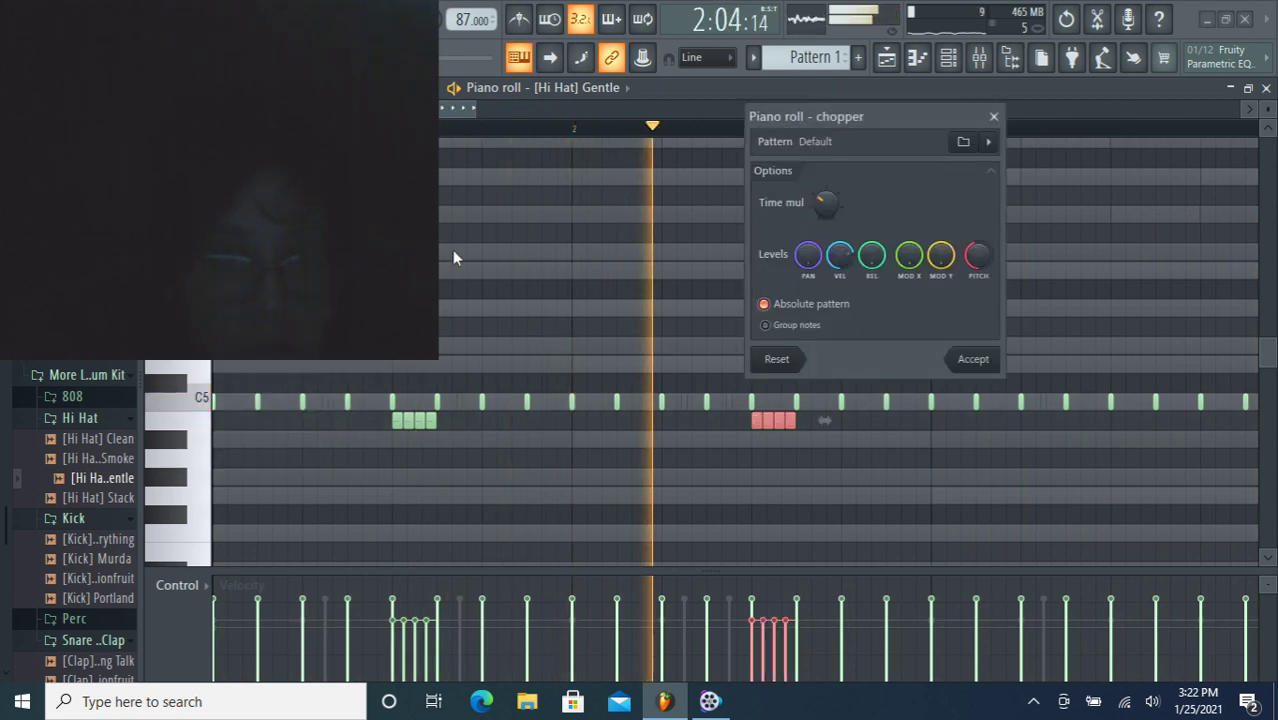
drag(828, 205, 836, 222)
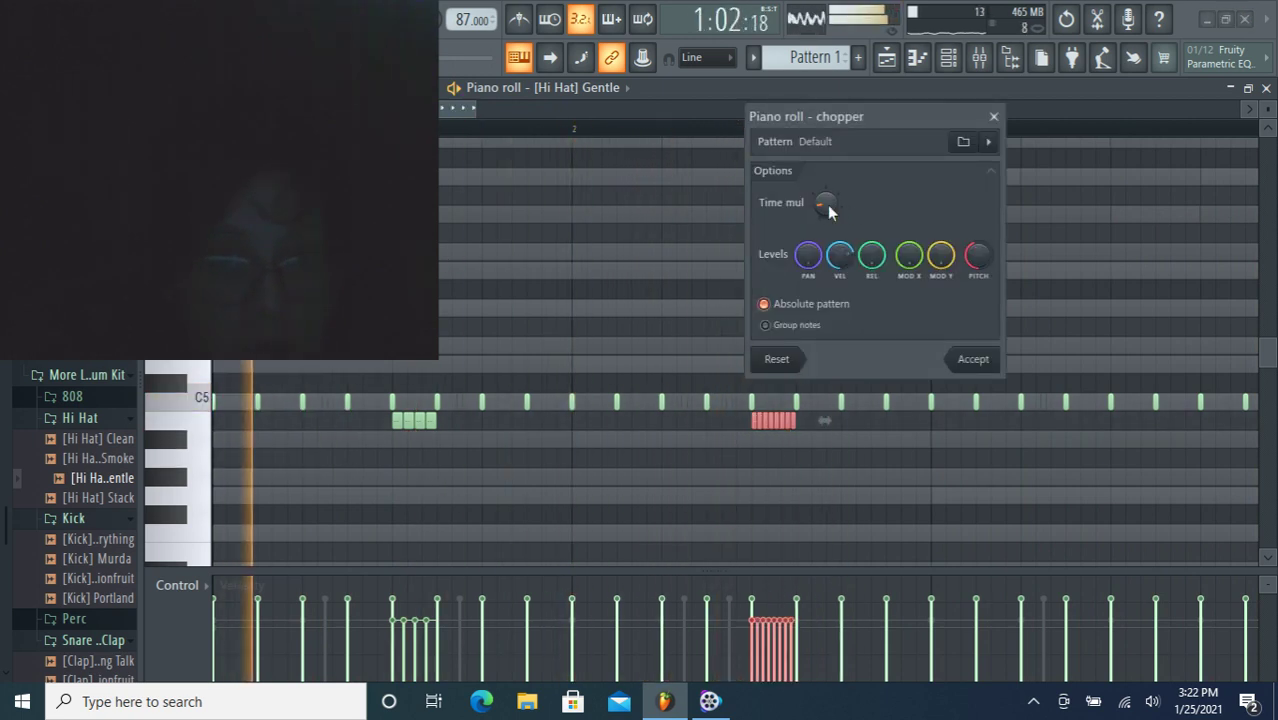
click(972, 359)
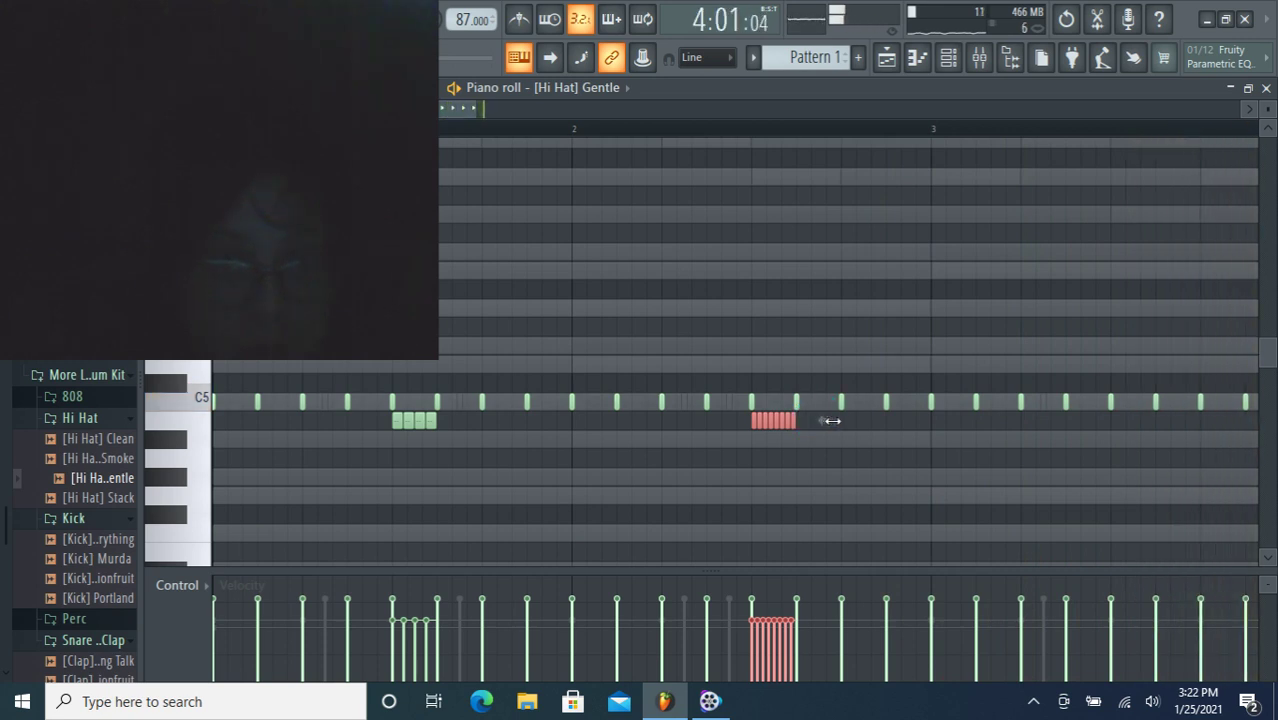
Add five short, evenly spaced B4 hi-hat hits following the eight-note roll in bar 2.
click(843, 420)
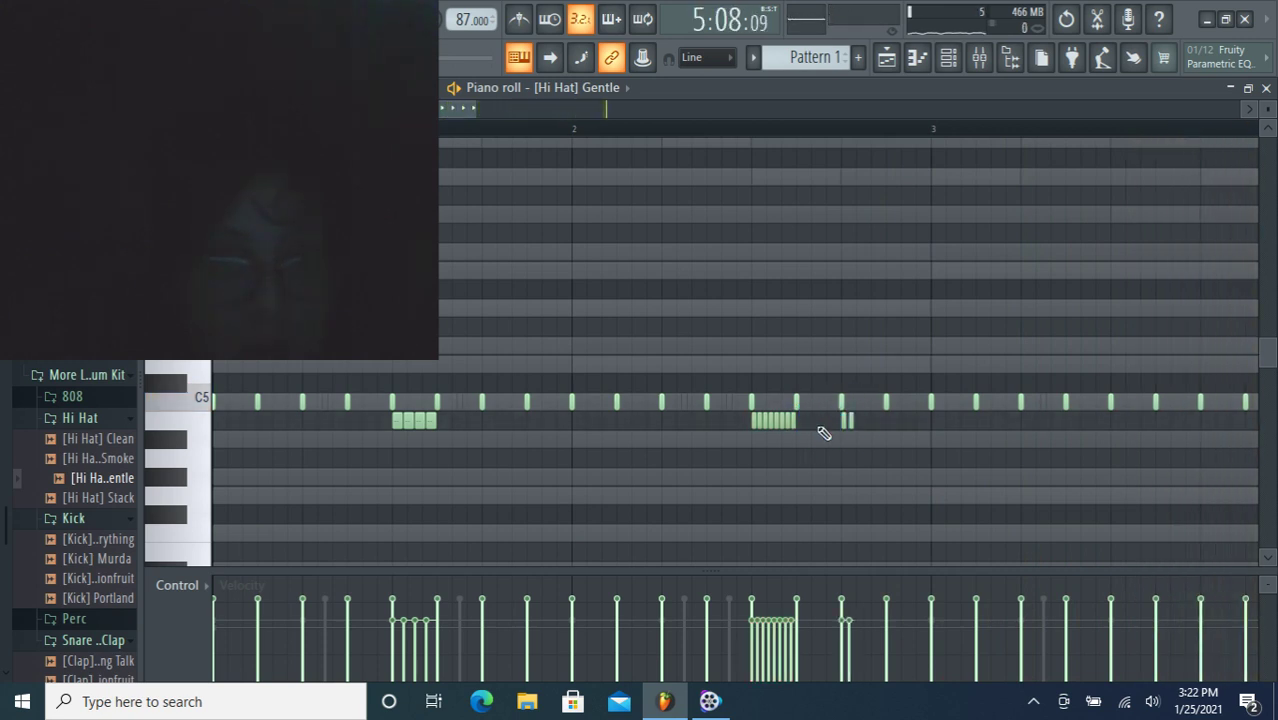
right_click(849, 421)
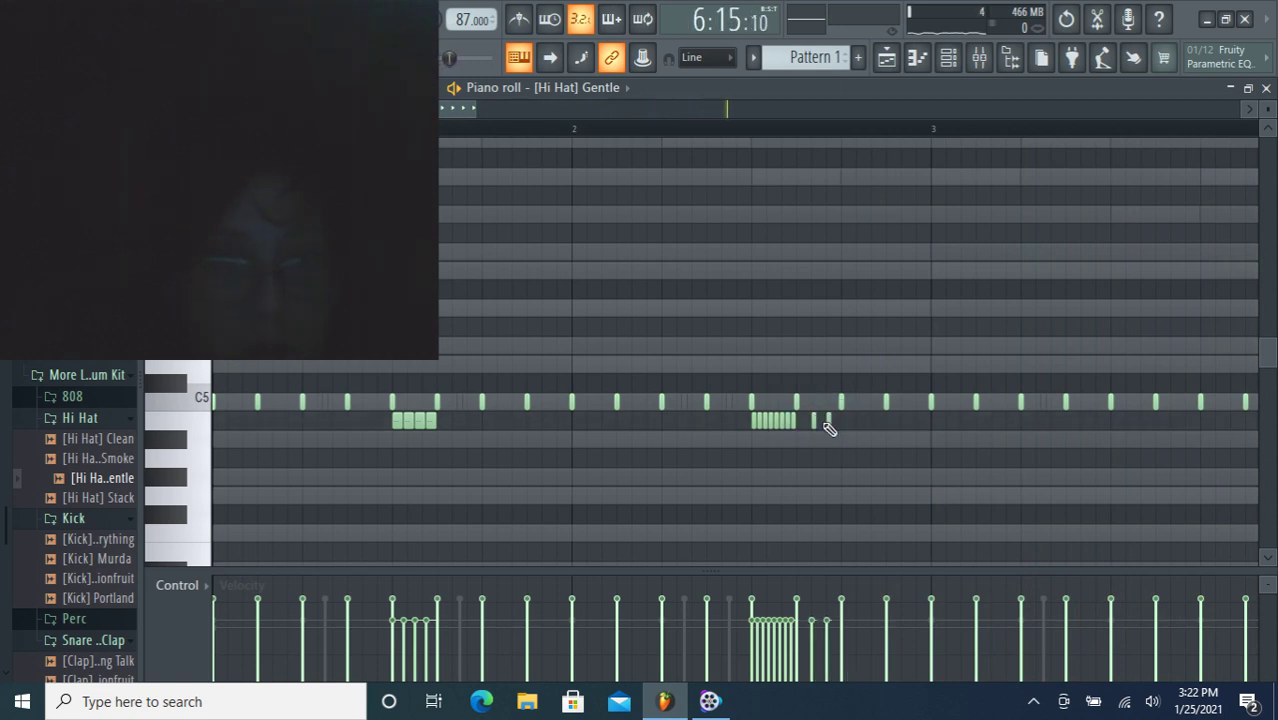
key(space)
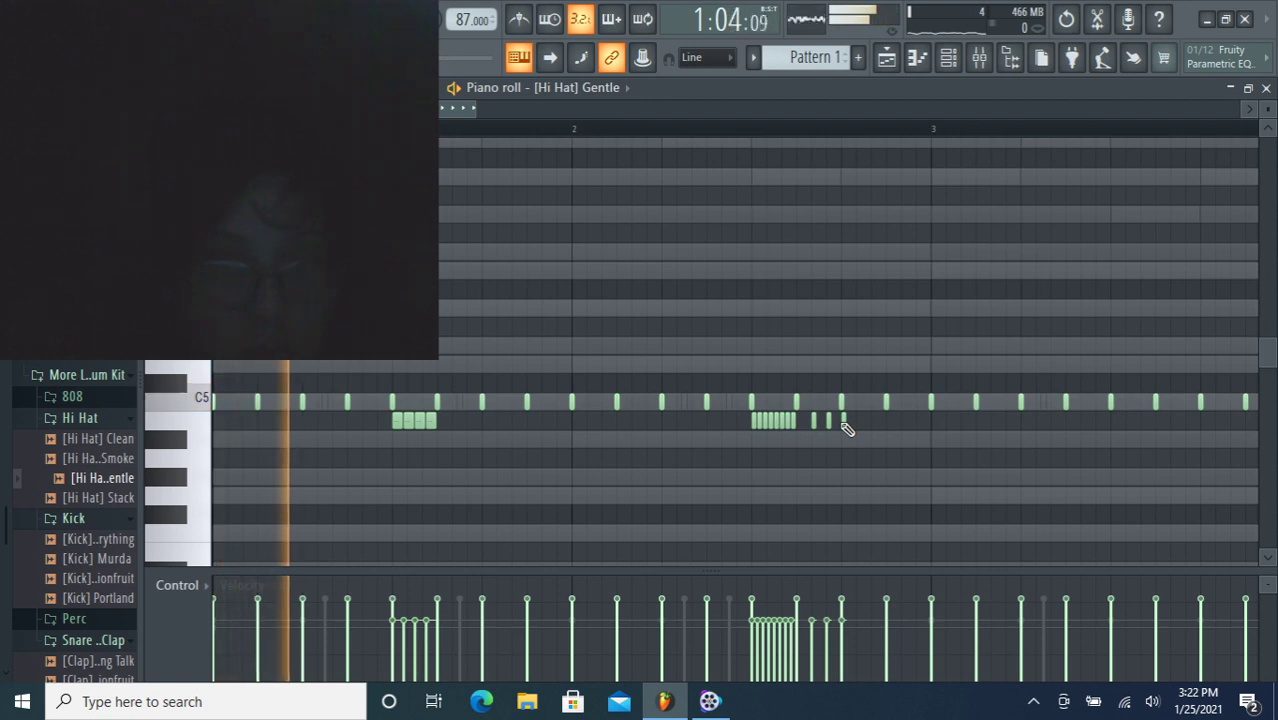
click(857, 421)
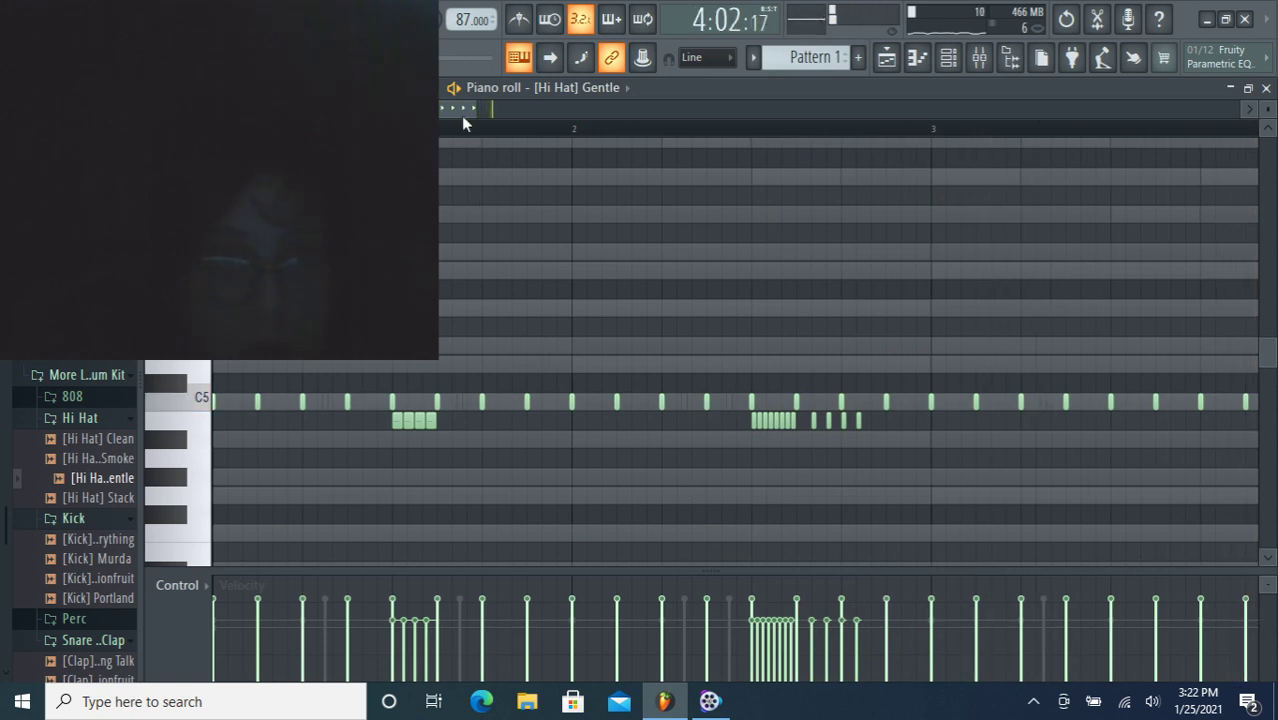
drag(462, 118, 518, 132)
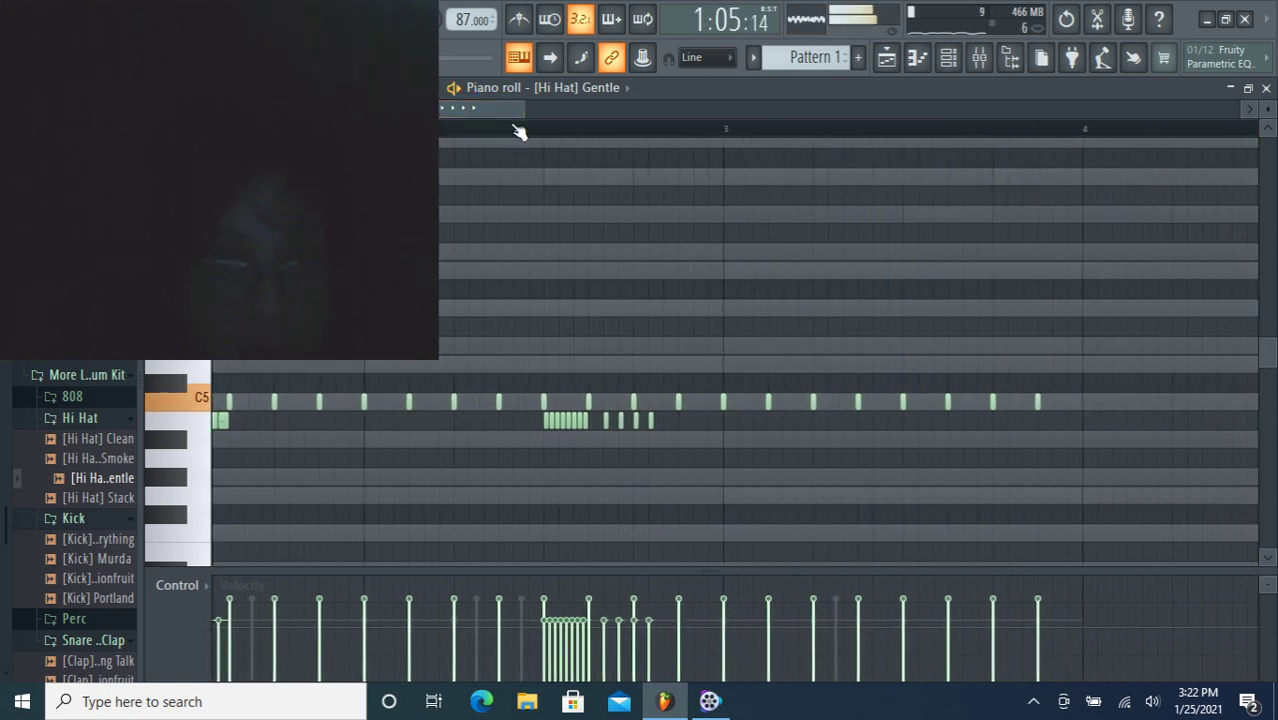
click(665, 421)
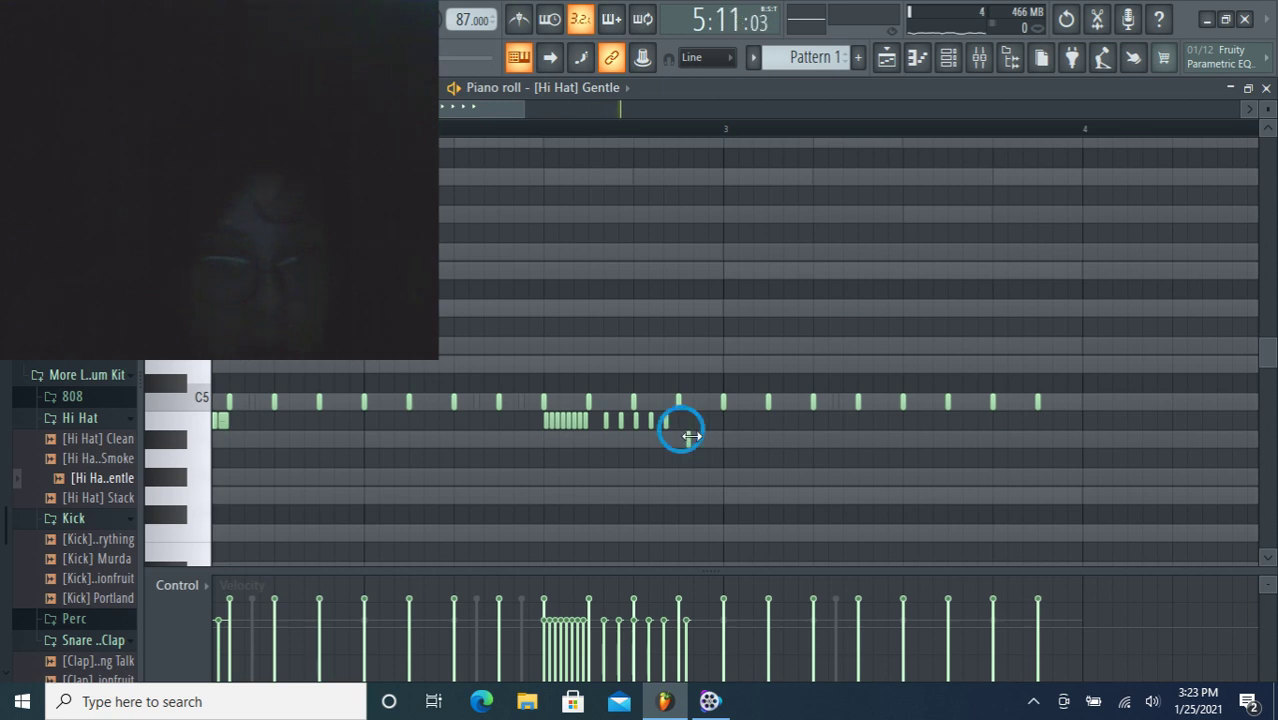
Lengthen the short A#4 hi-hat note near the end of bar 2 to about two steps, extending just past the start of bar 3.
drag(691, 436, 735, 437)
double_click(735, 437)
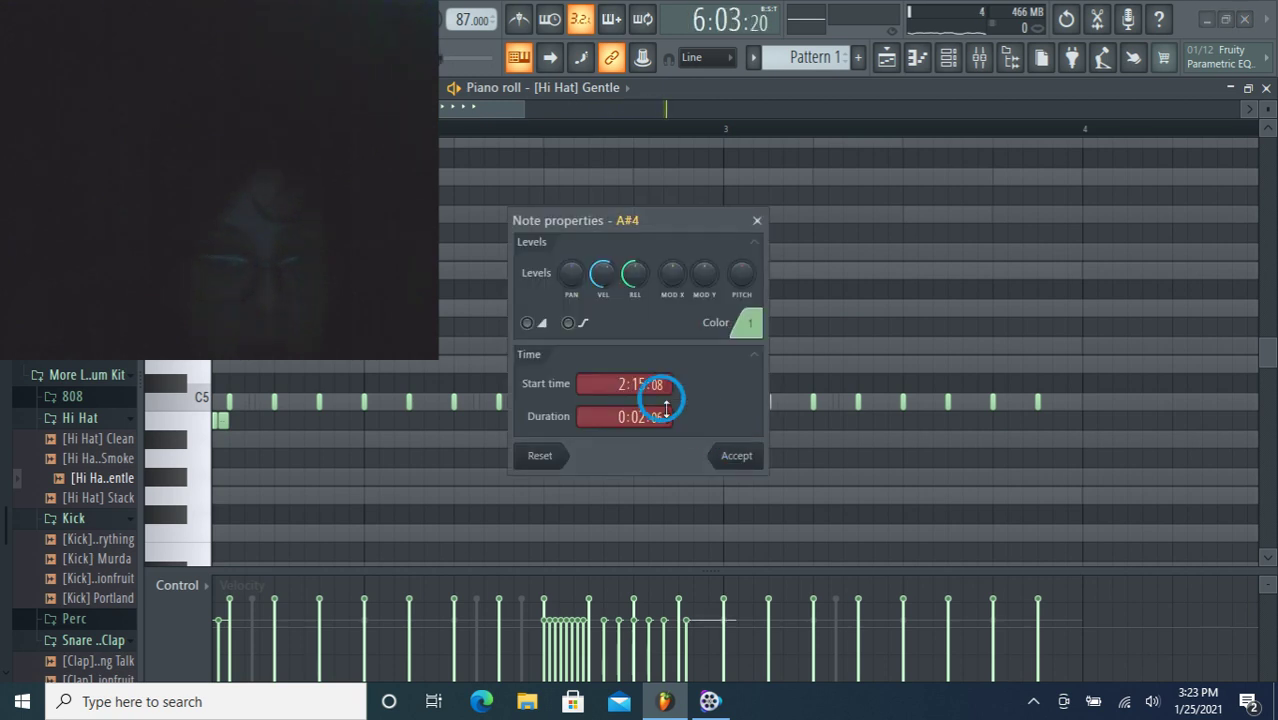
click(727, 448)
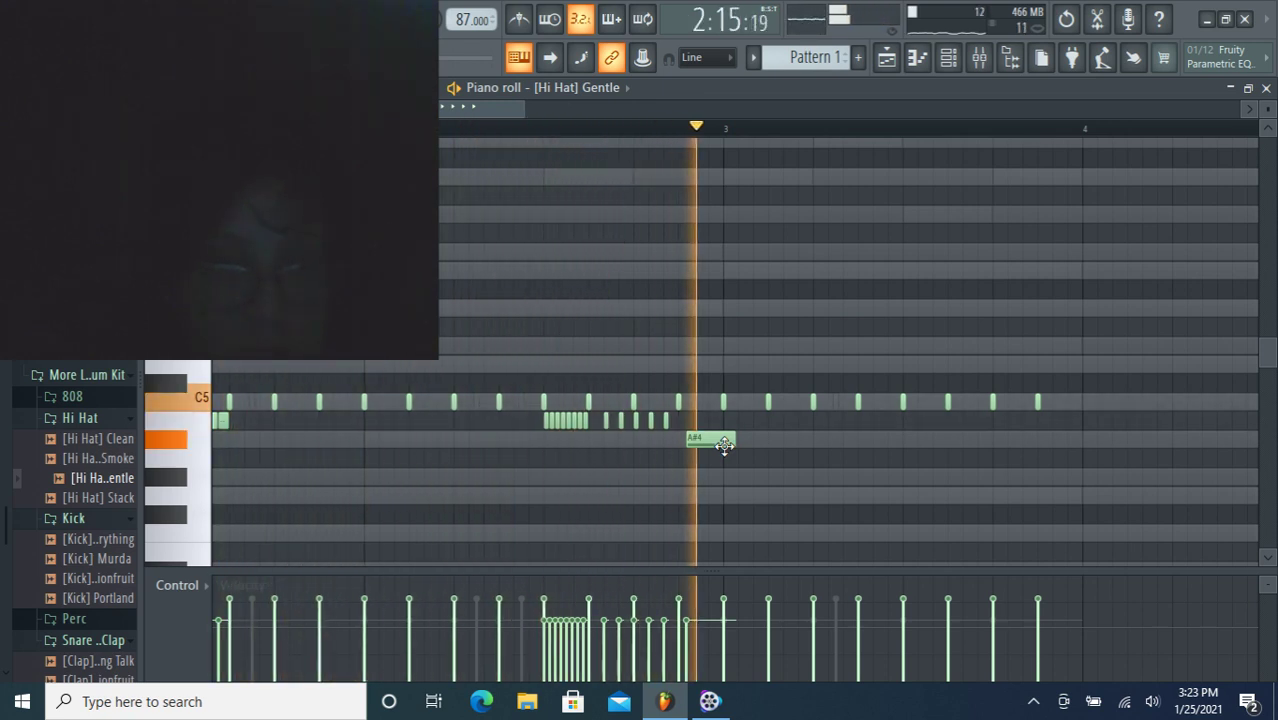
mouse_move(737, 444)
mouse_down()
mouse_move(693, 444)
mouse_move(734, 444)
mouse_up()
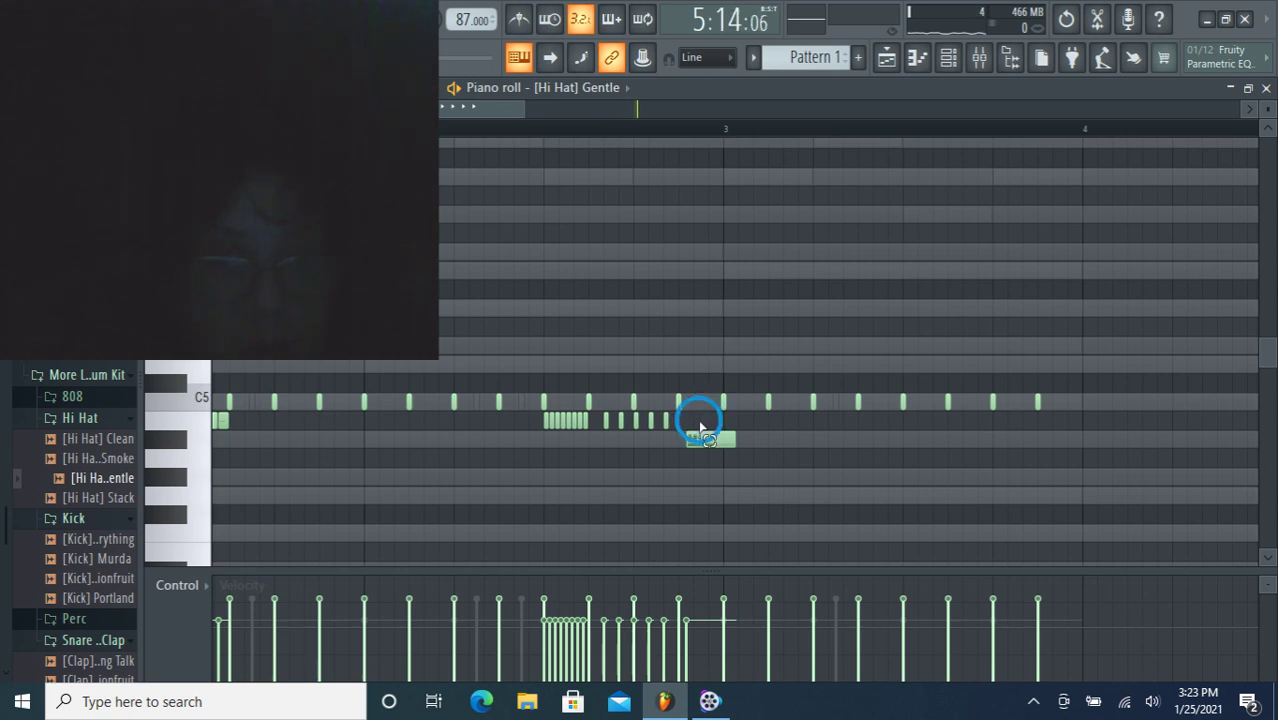
Chop the long A#4 hi-hat note into a fast roll as fine as the eight-note B4 roll.
click(700, 427)
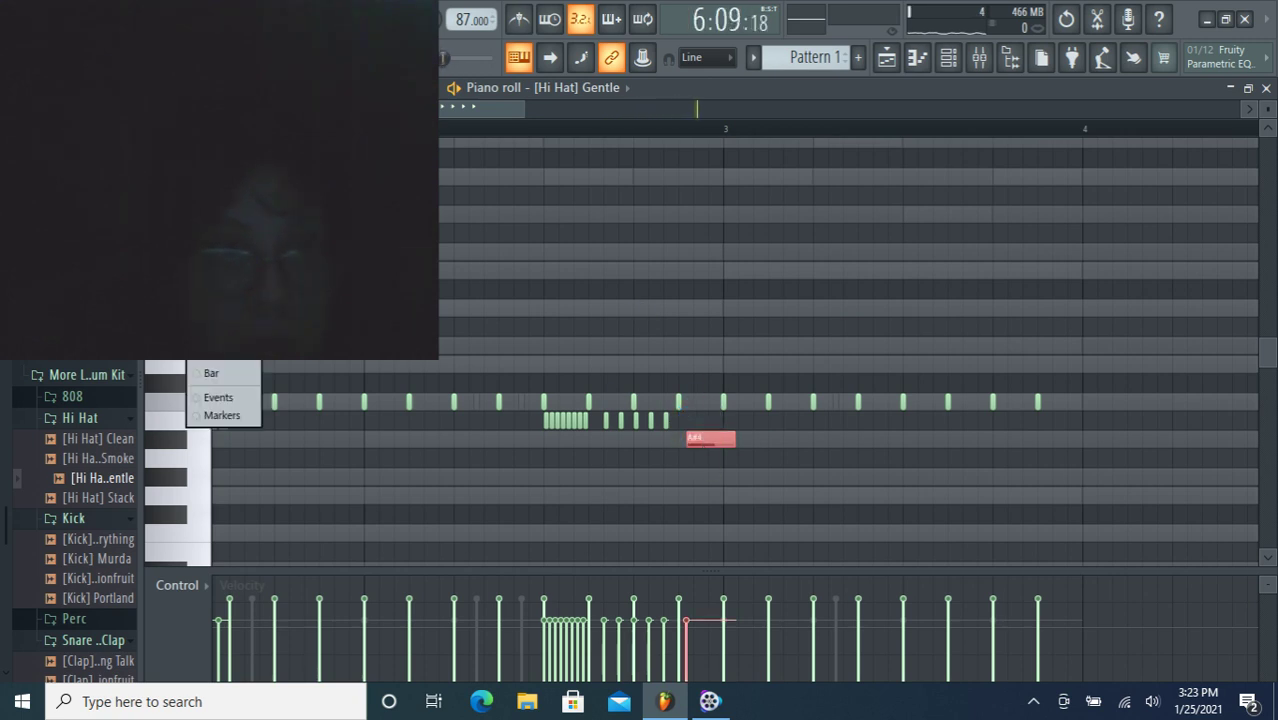
mouse_move(120, 200)
key(alt+u)
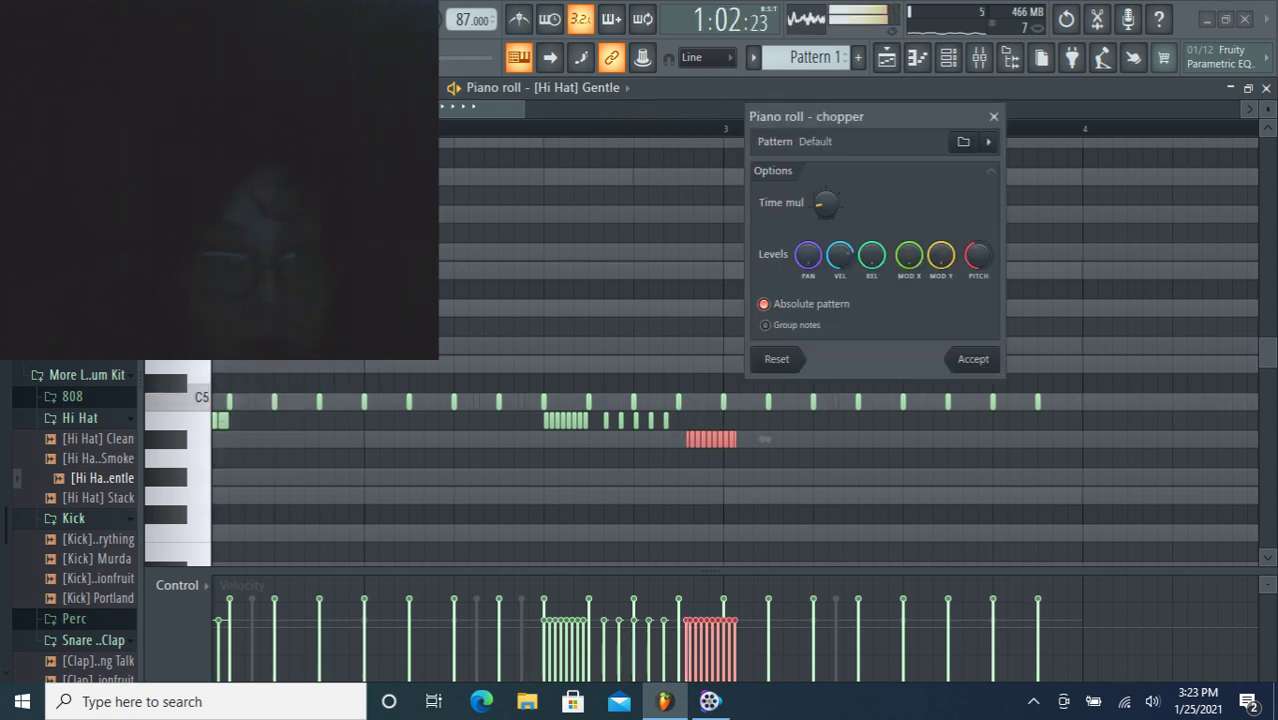
mouse_move(826, 203)
mouse_down()
mouse_move(826, 176)
mouse_move(822, 205)
mouse_up()
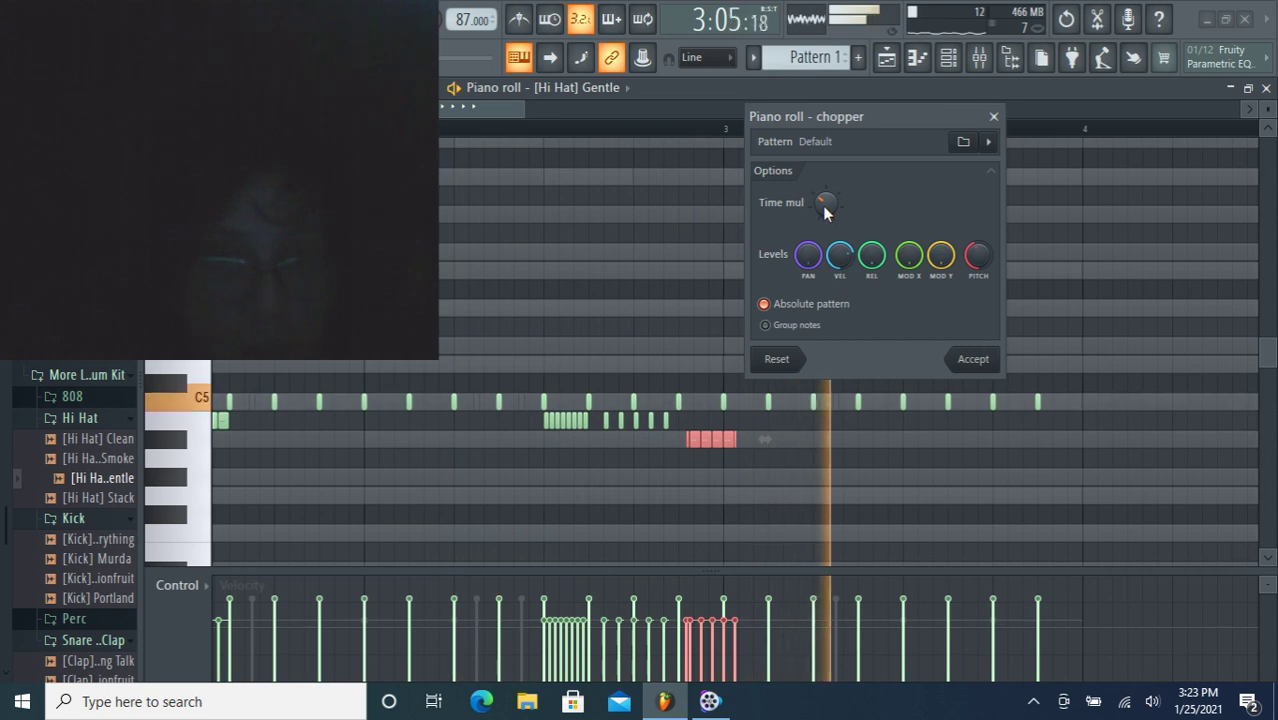
mouse_move(822, 206)
mouse_down()
mouse_move(822, 220)
mouse_move(822, 206)
mouse_up()
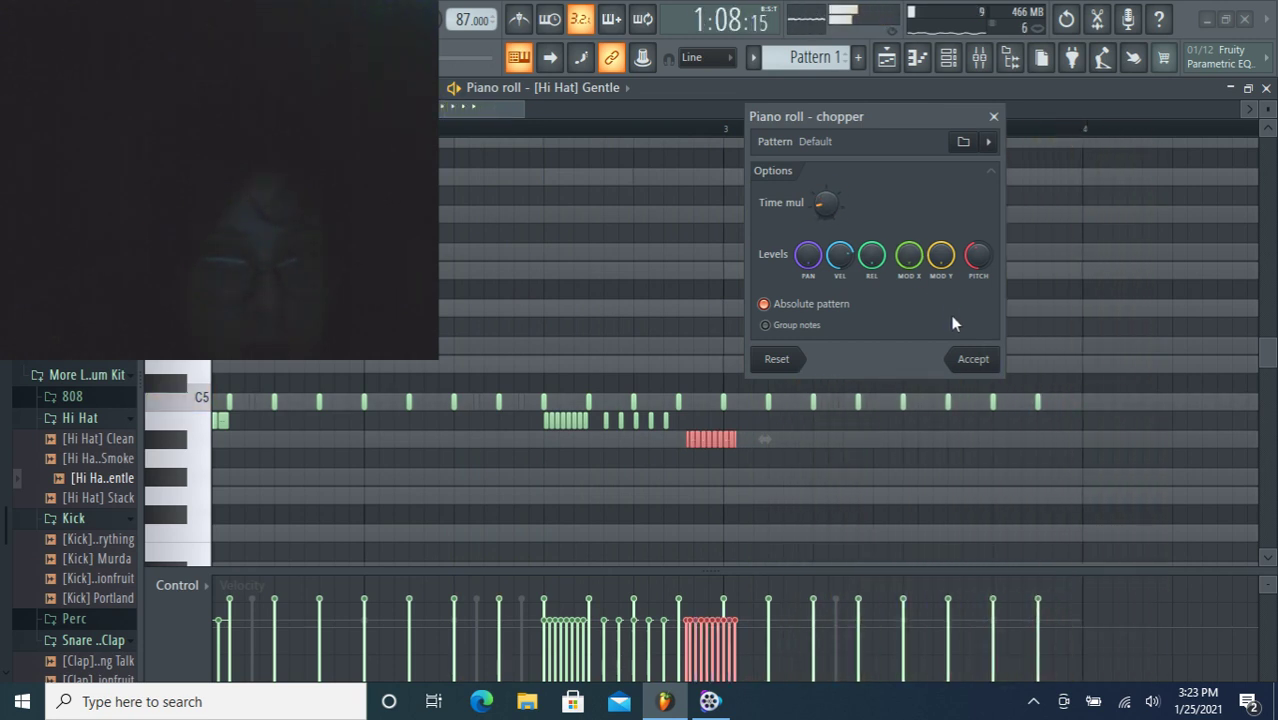
click(960, 358)
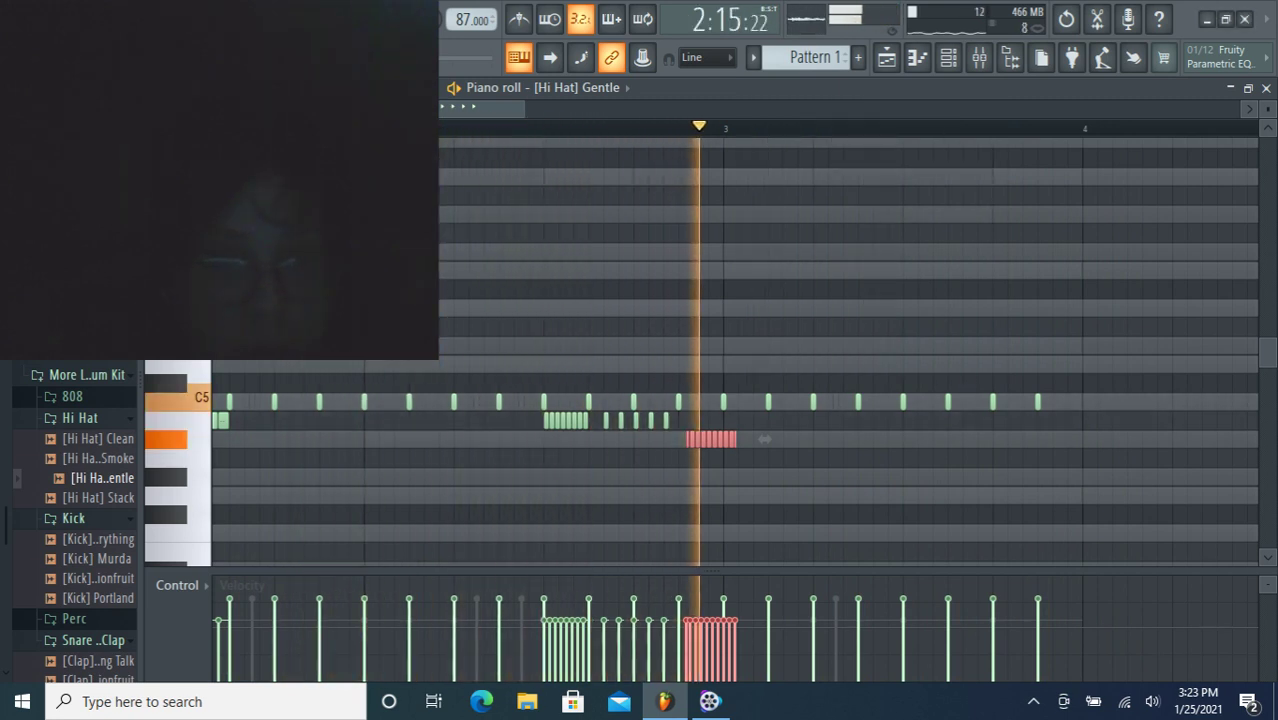
Place a B4 hi-hat note of about two steps on step 7 of bar 3 and chop it into the same fast roll.
click(852, 421)
drag(855, 424, 863, 424)
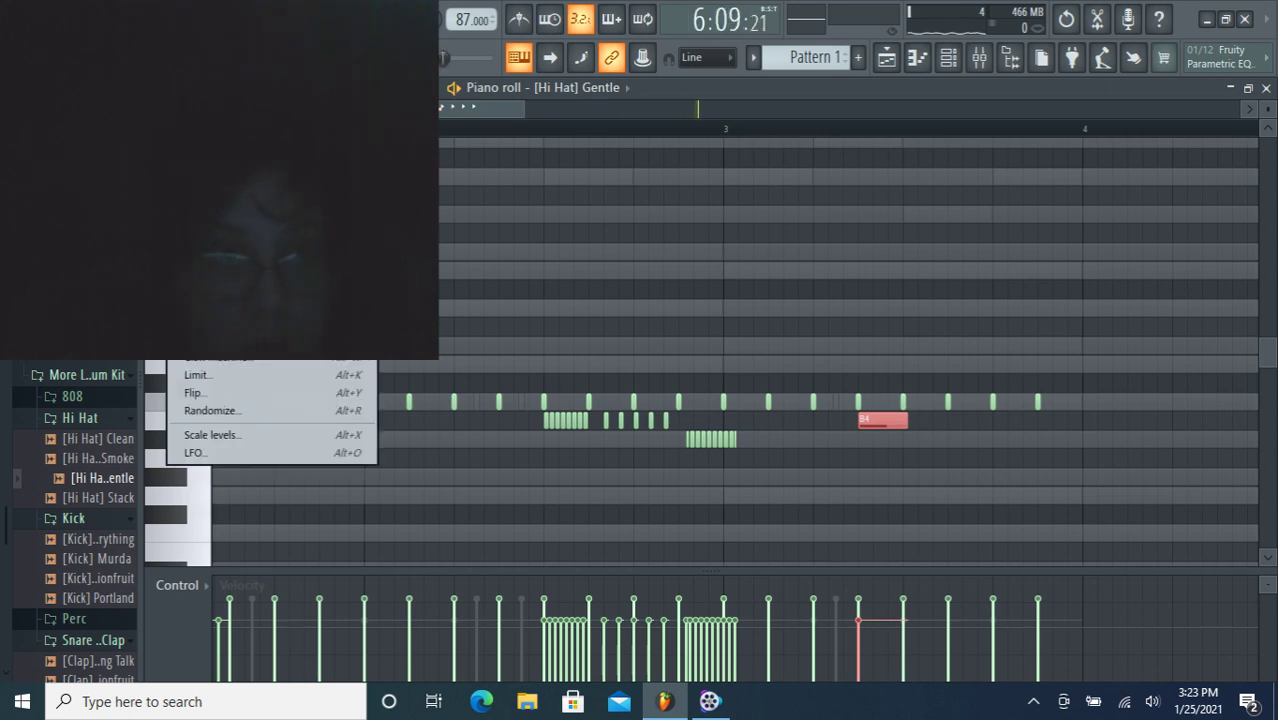
key(alt+u)
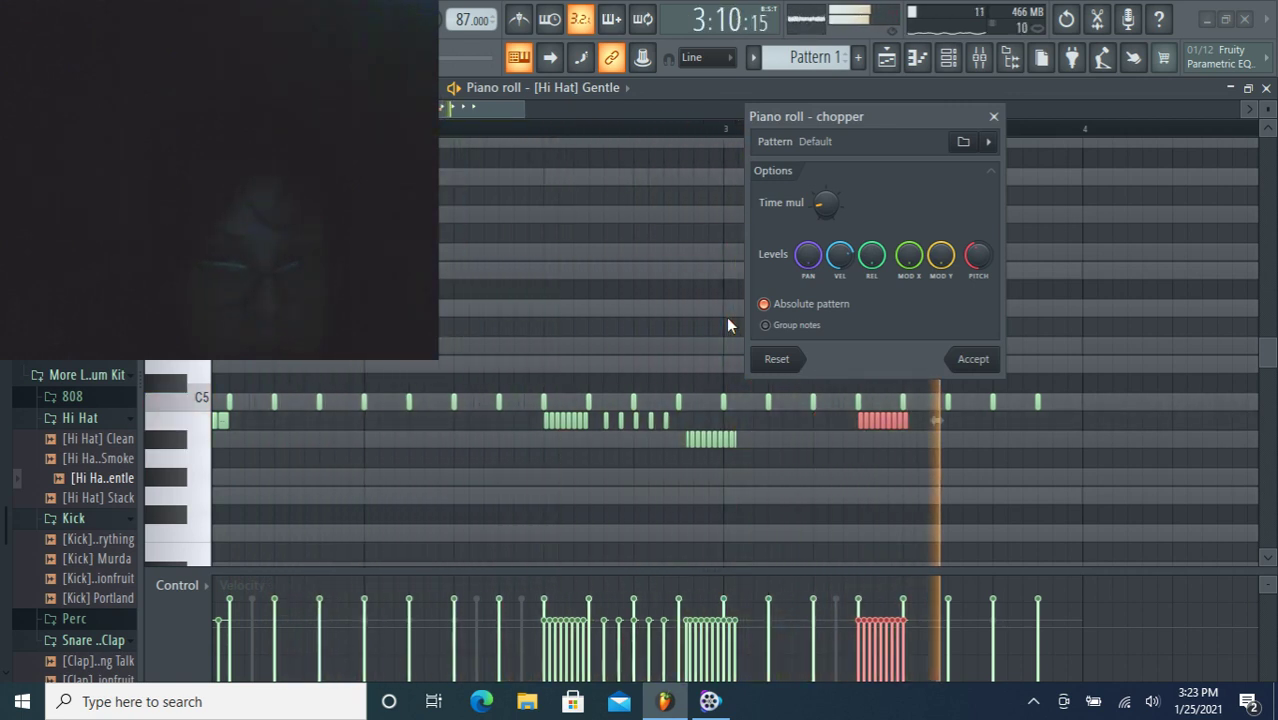
click(973, 358)
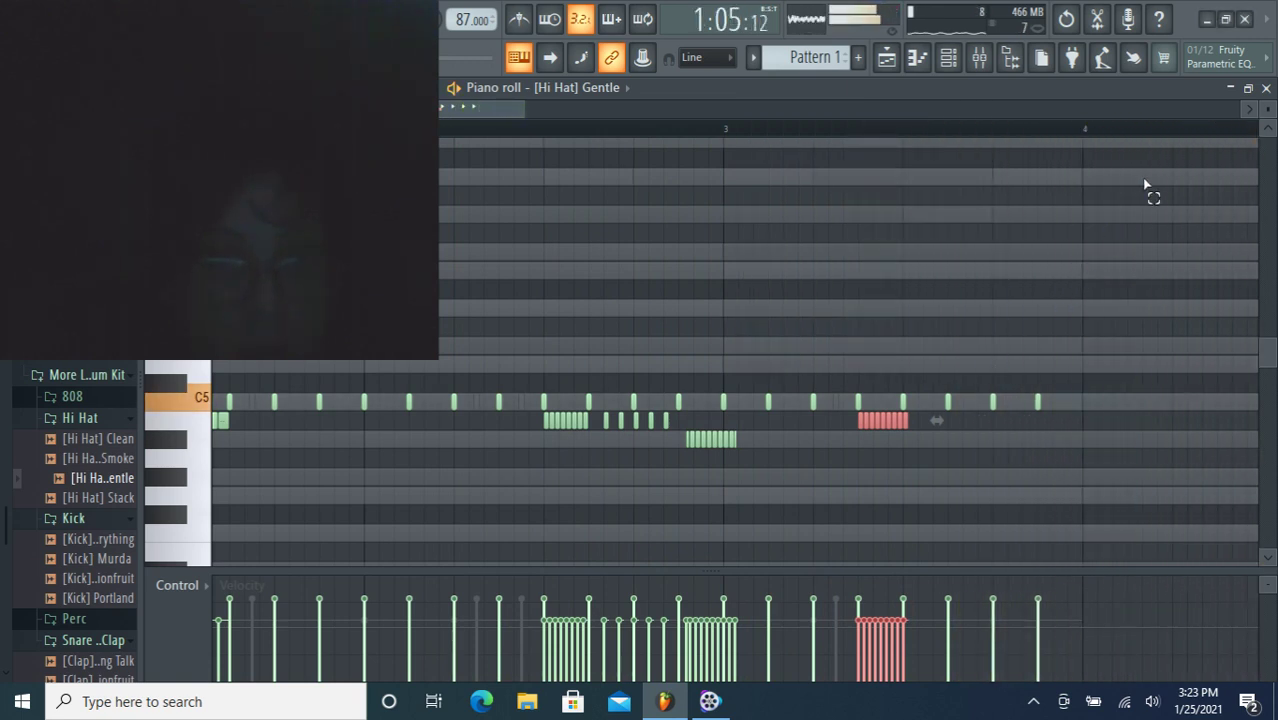
Close the hi-hat's piano roll and add a kick hit on step 43 and a hit on step 46 of the channel above the kick.
click(1267, 87)
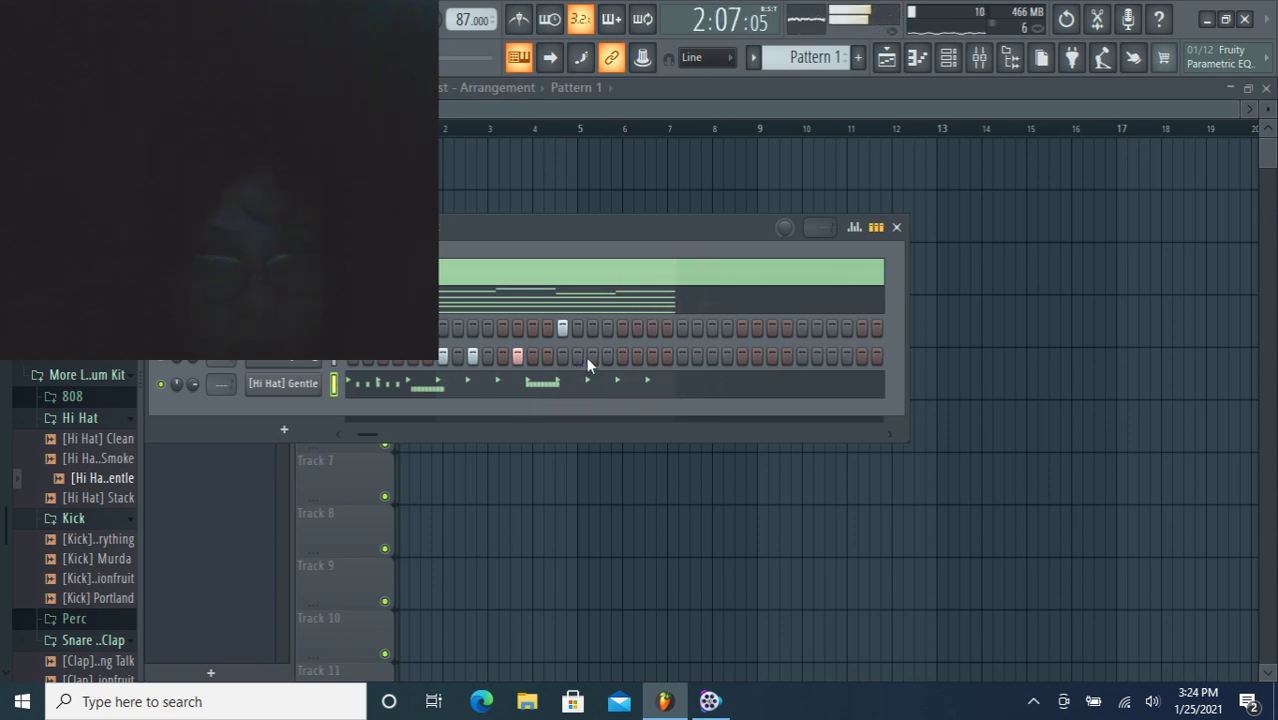
click(636, 328)
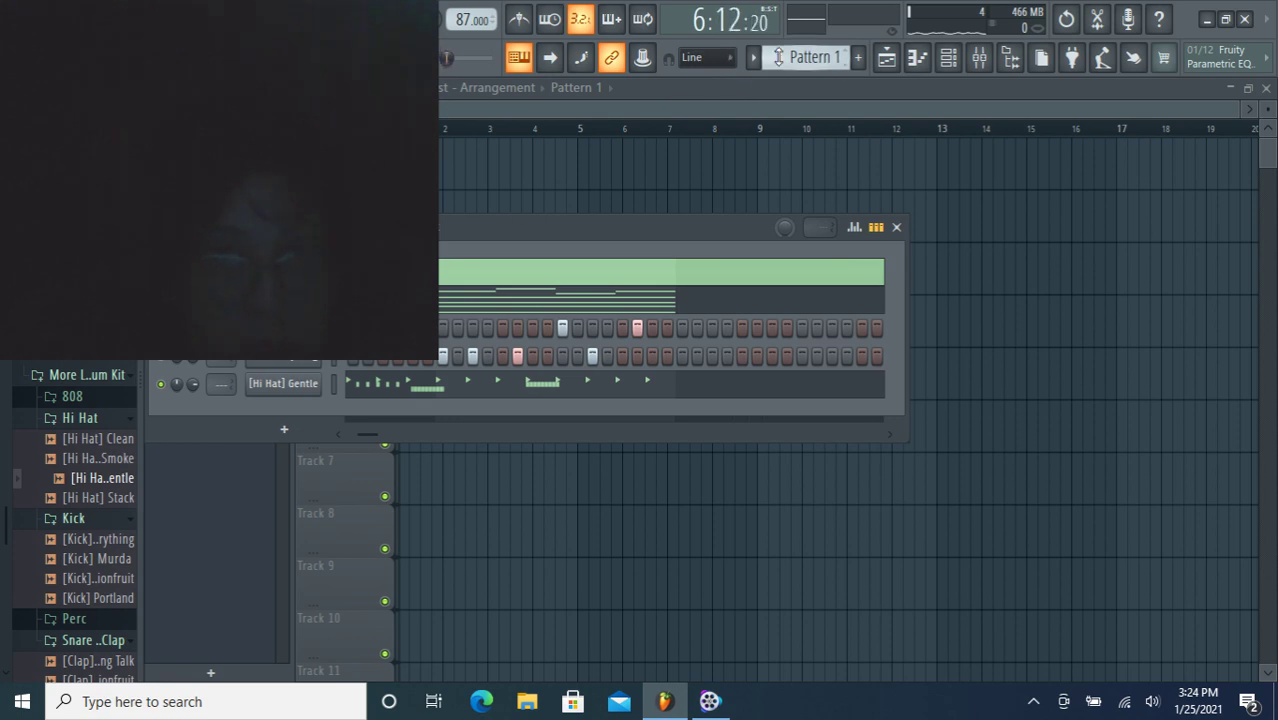
Create Pattern 2 with the copied chords and place it on the playlist's first track at bars 1 and 4.
key(F4)
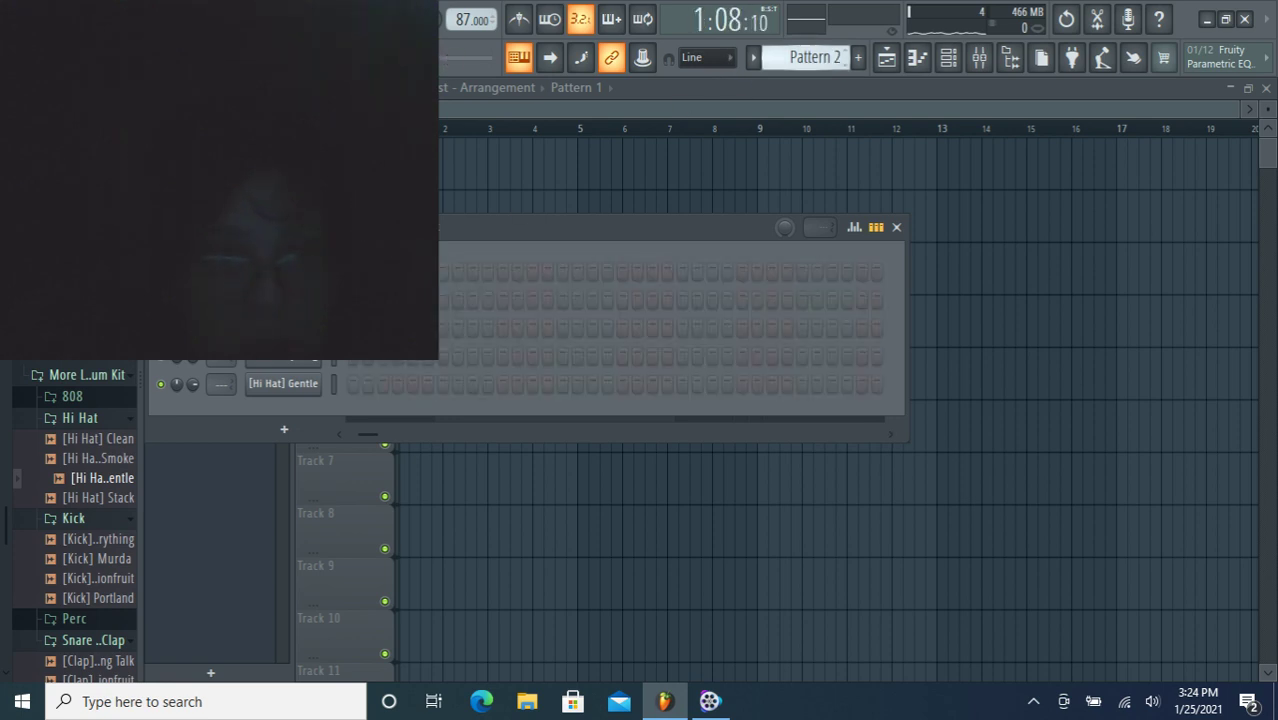
key(ctrl+v)
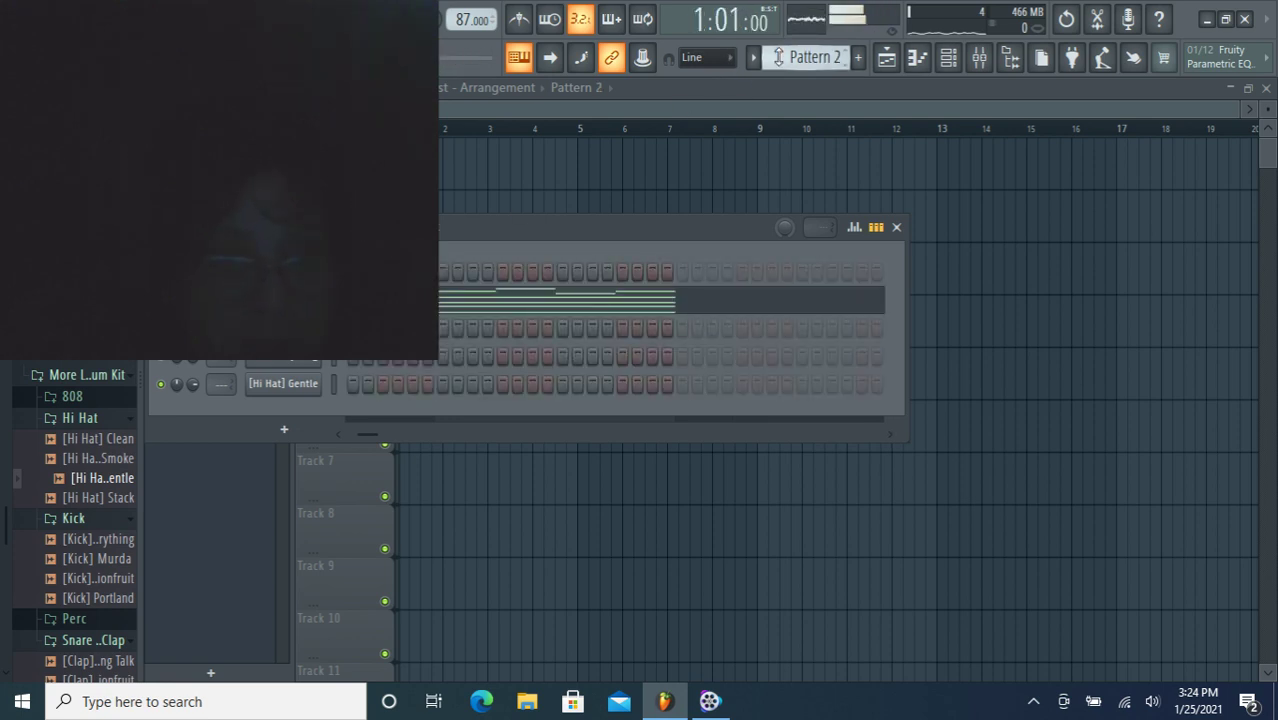
click(541, 146)
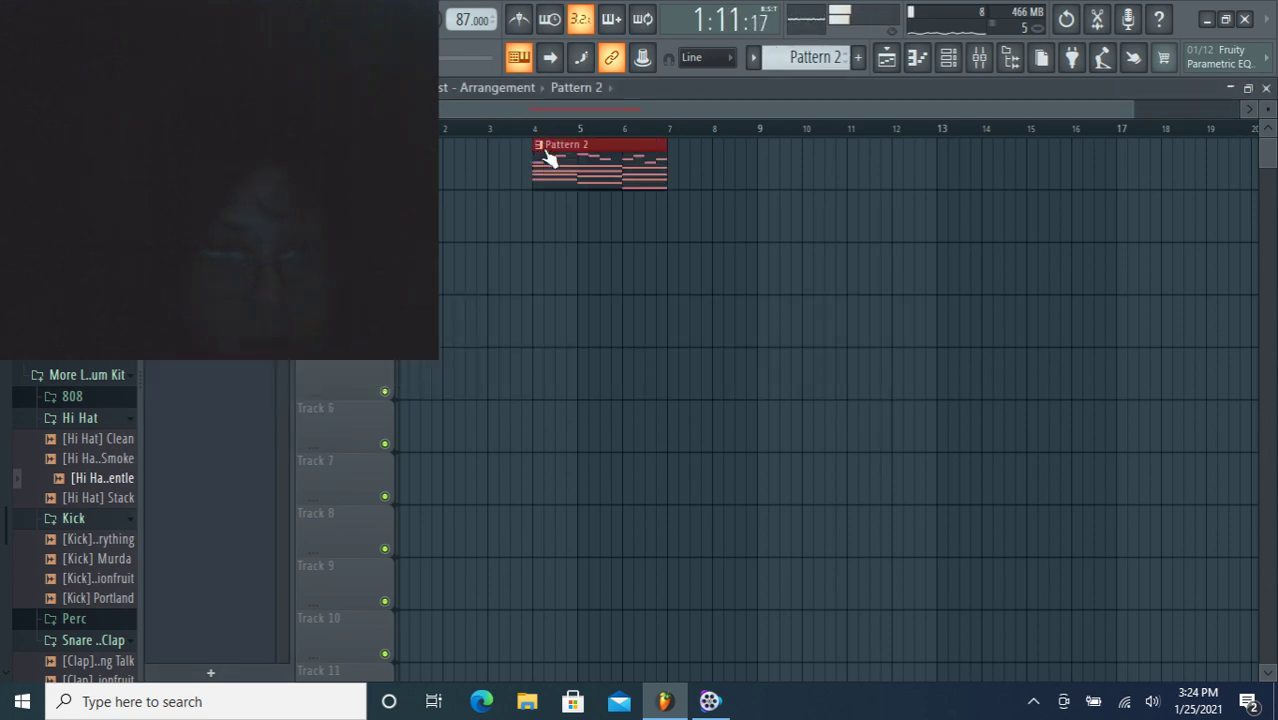
drag(541, 146, 441, 163)
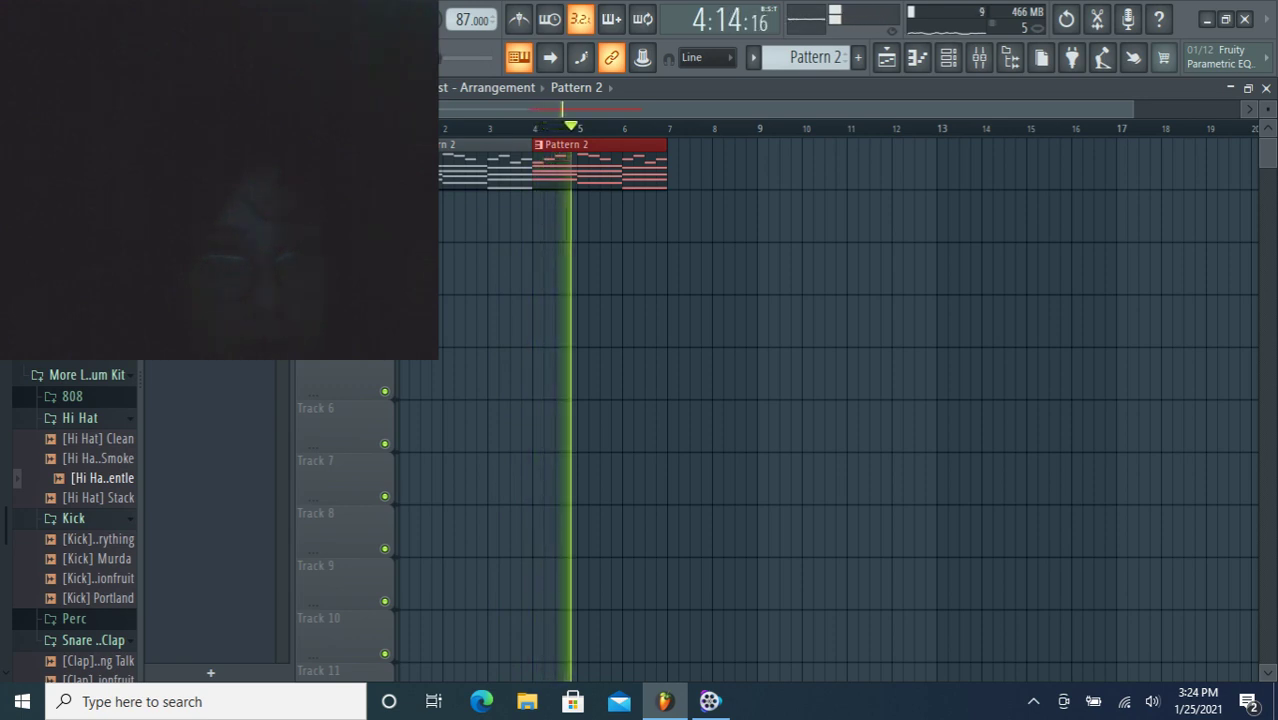
Switch to Pattern 1 in the channel rack and delete the first channel.
click(955, 60)
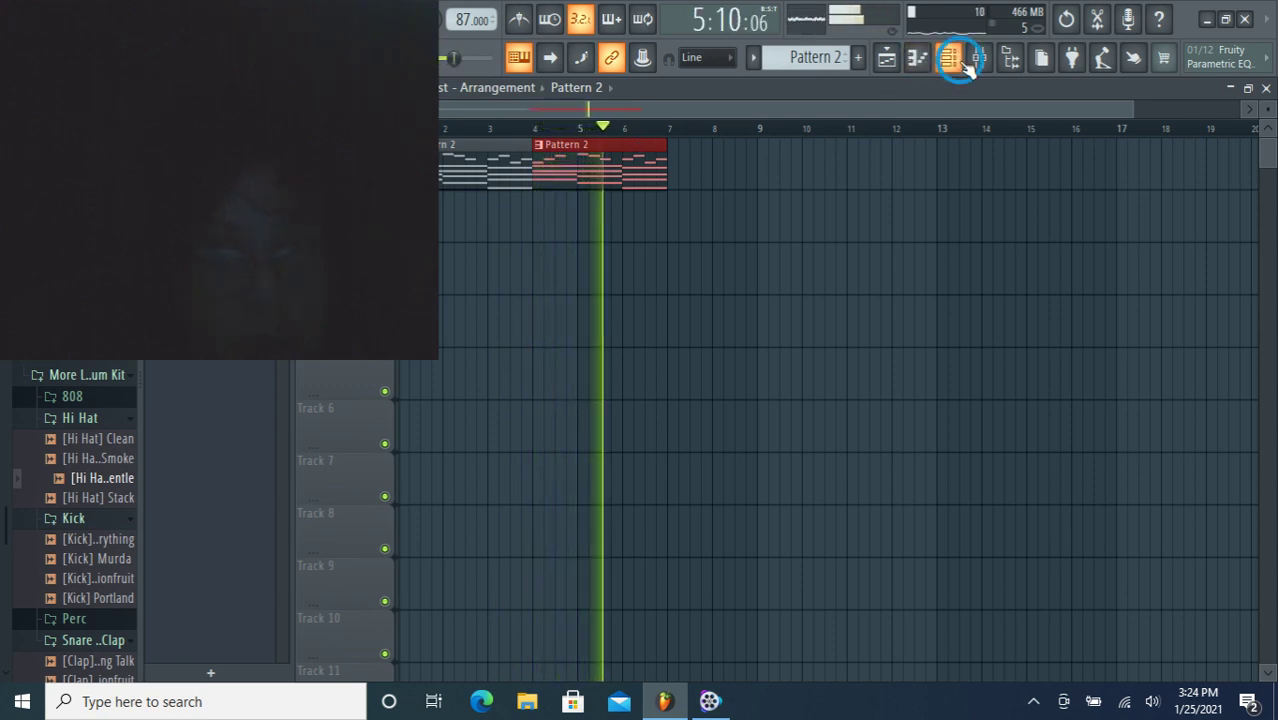
click(812, 66)
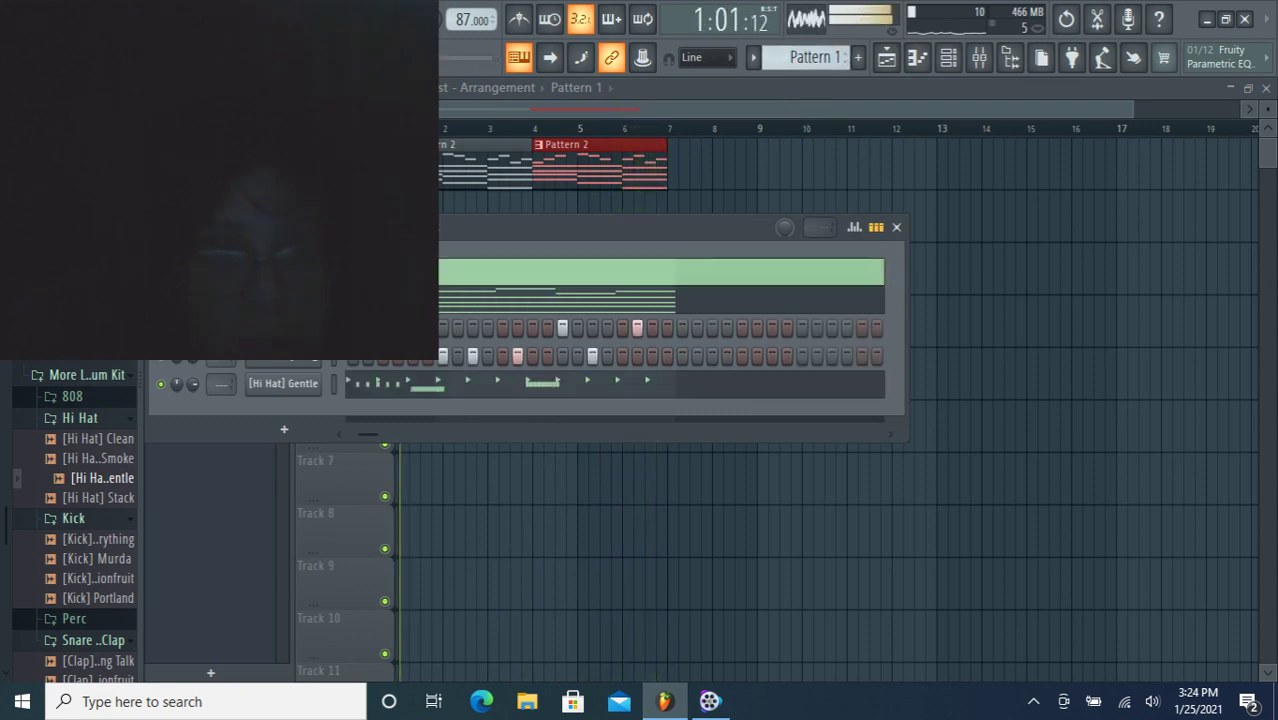
right_click(330, 272)
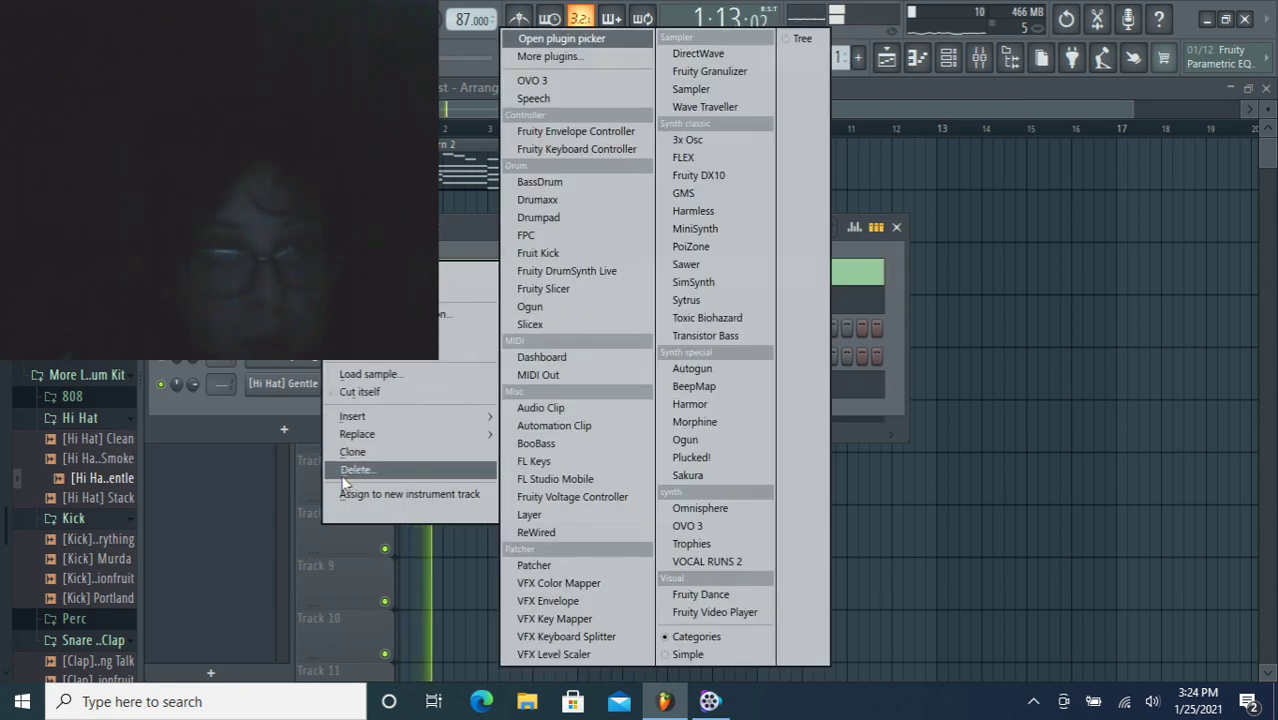
click(360, 470)
Place two Pattern 1 clips on the playlist's first track at bars 7 and 10, following the Pattern 2 clips.
click(667, 158)
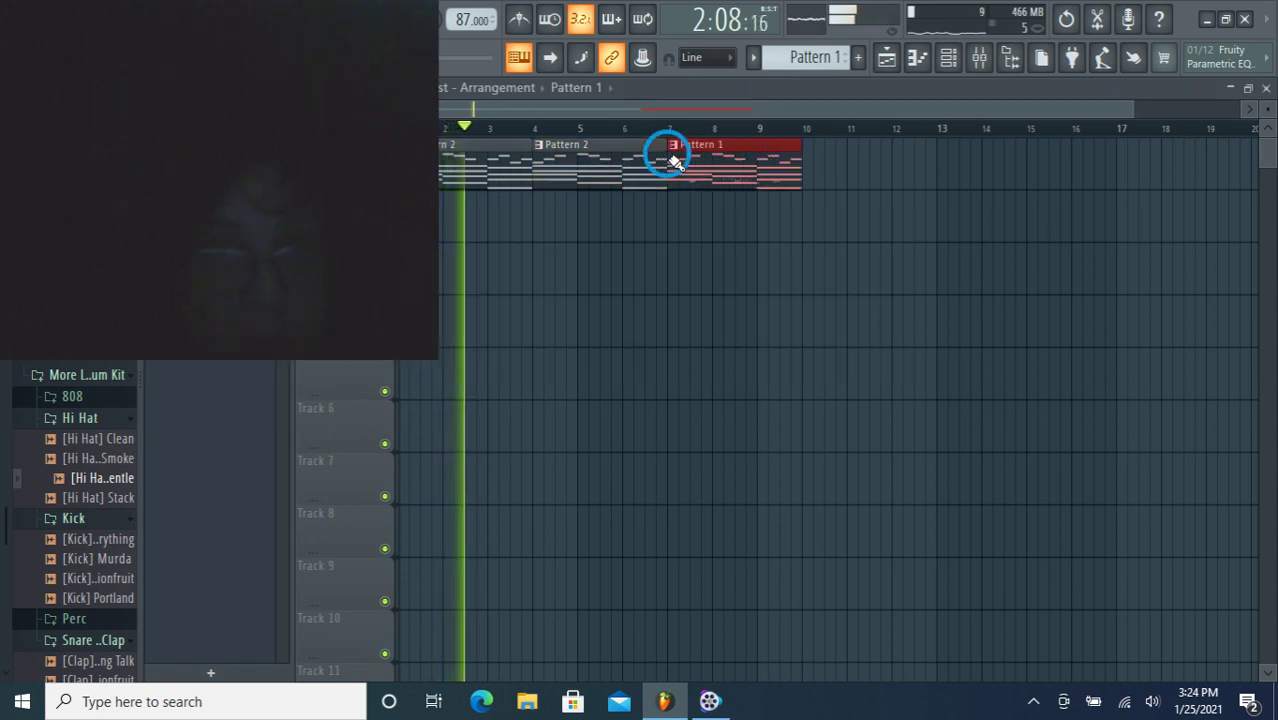
click(807, 165)
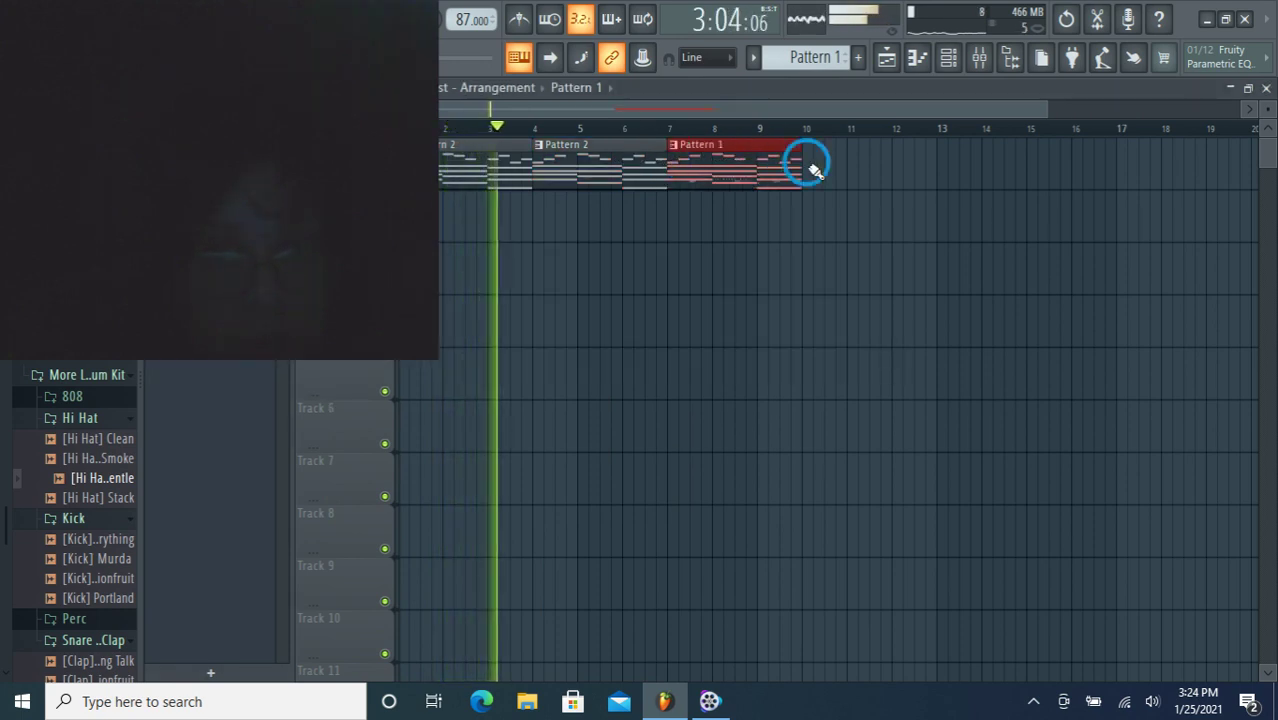
click(827, 158)
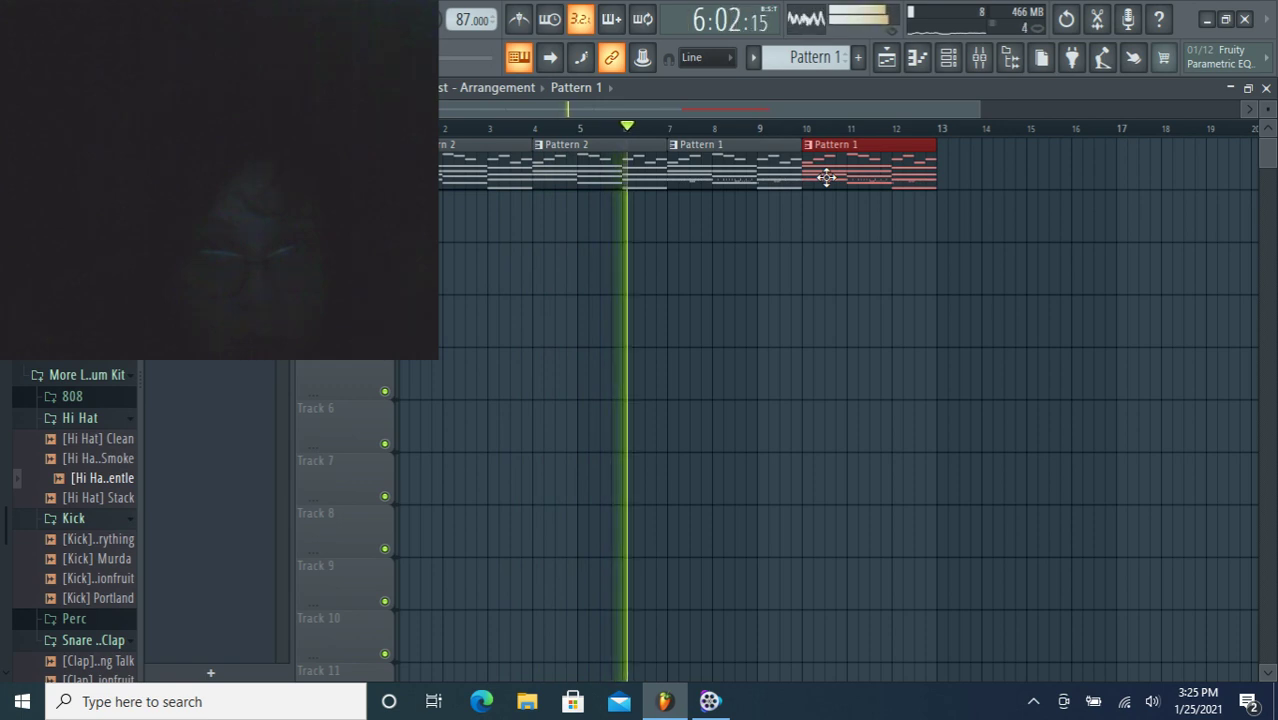
Continue the playlist's first track with back-to-back Pattern 1 clips from bar 13 up to bar 112.
click(946, 165)
drag(1068, 157, 1150, 177)
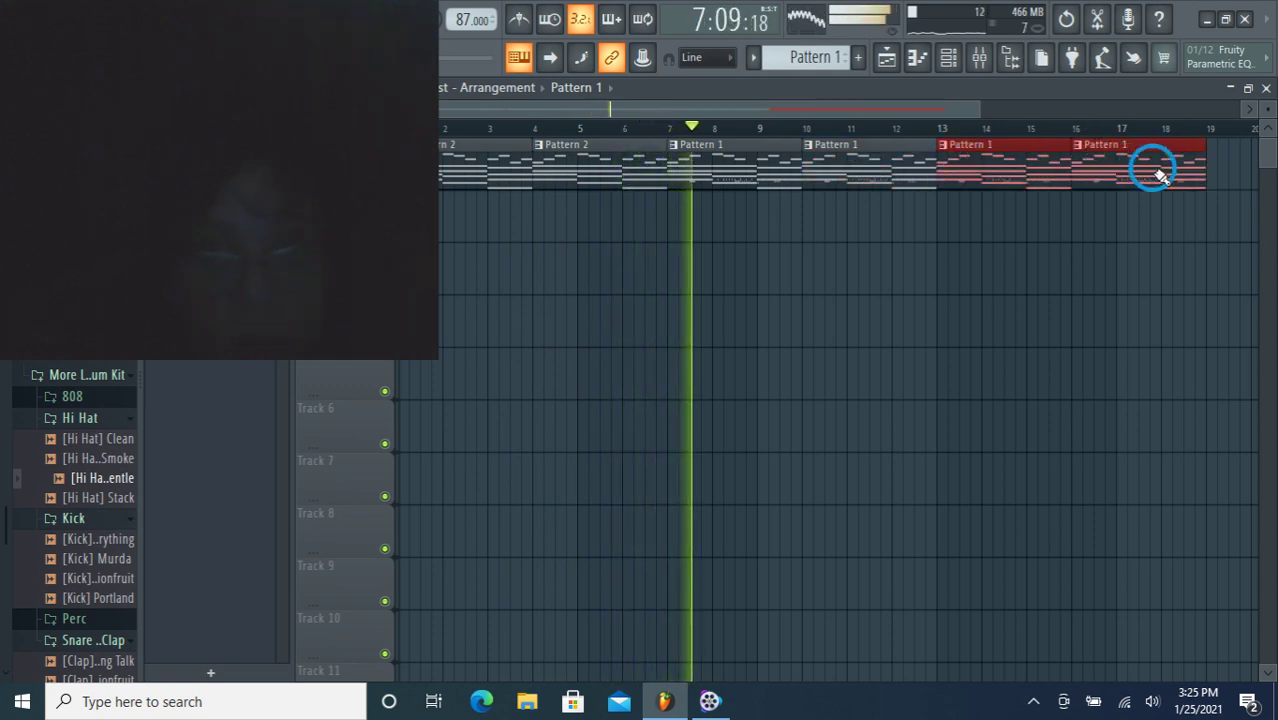
drag(1258, 170, 1232, 152)
drag(1088, 110, 430, 180)
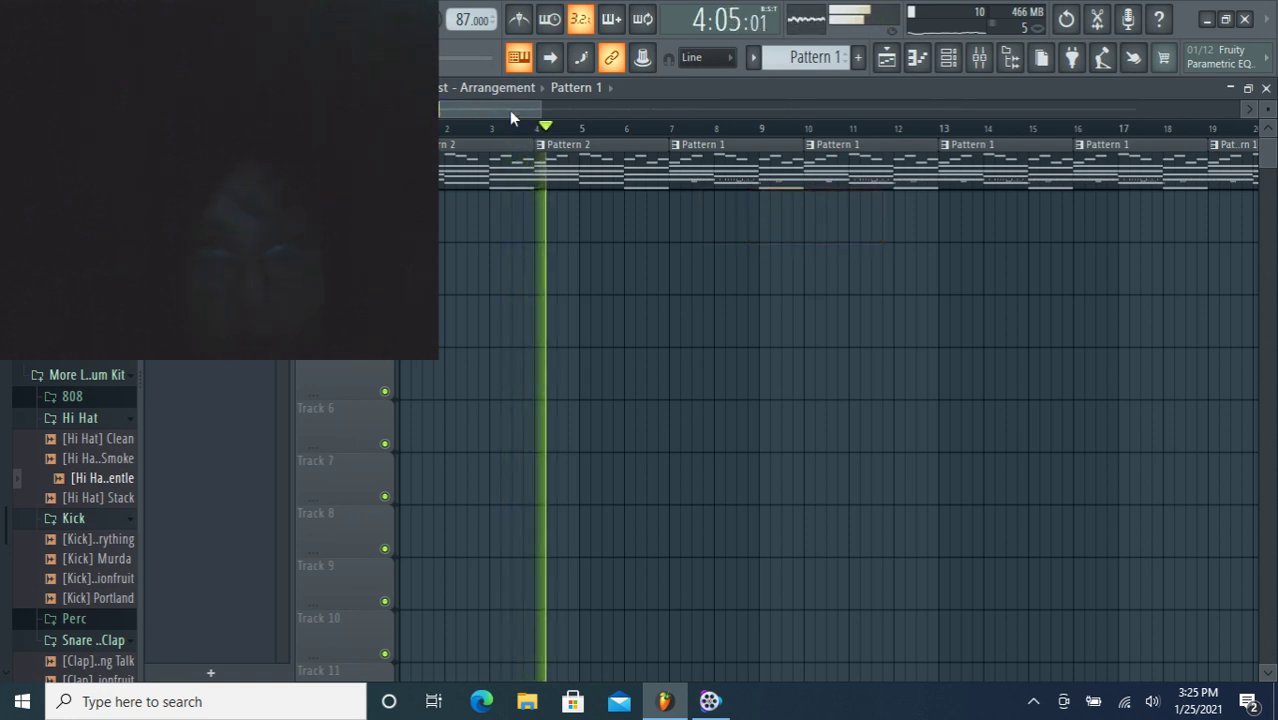
drag(510, 117, 456, 211)
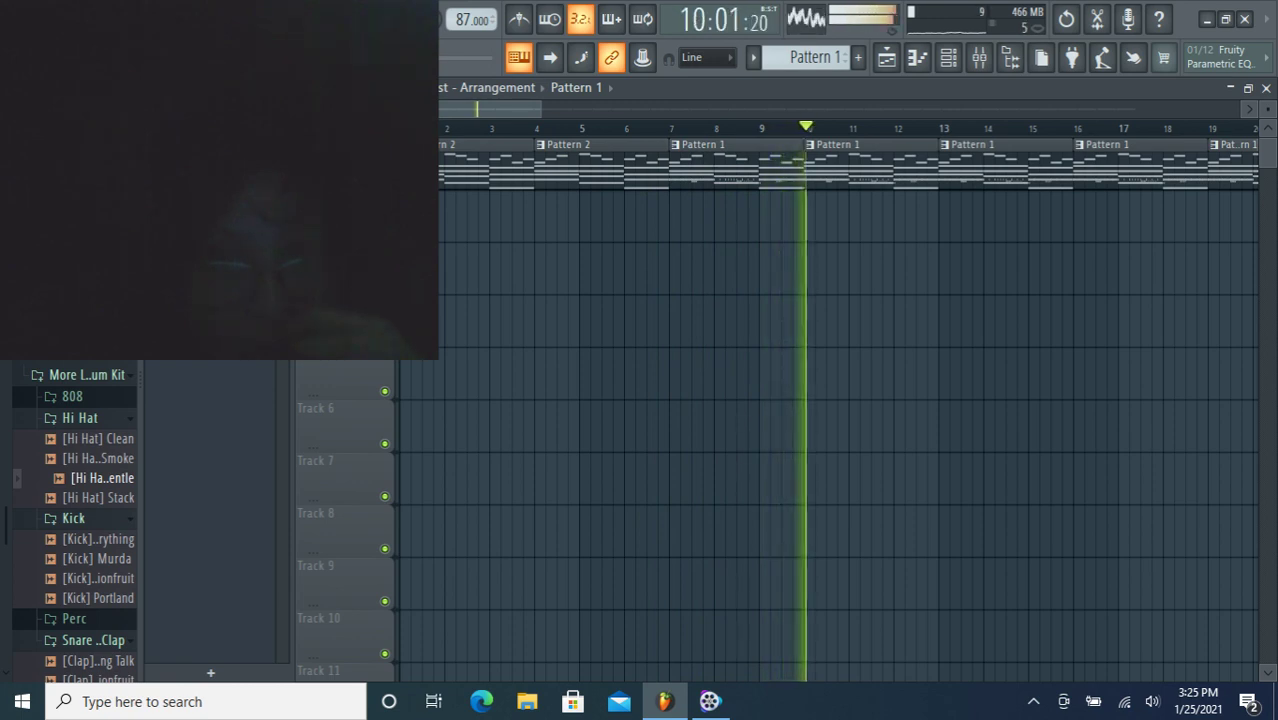
Open the [Hi Hat] Gentle piano roll and add a B4 note in the second half of bar 3, after the existing roll.
click(944, 60)
click(651, 354)
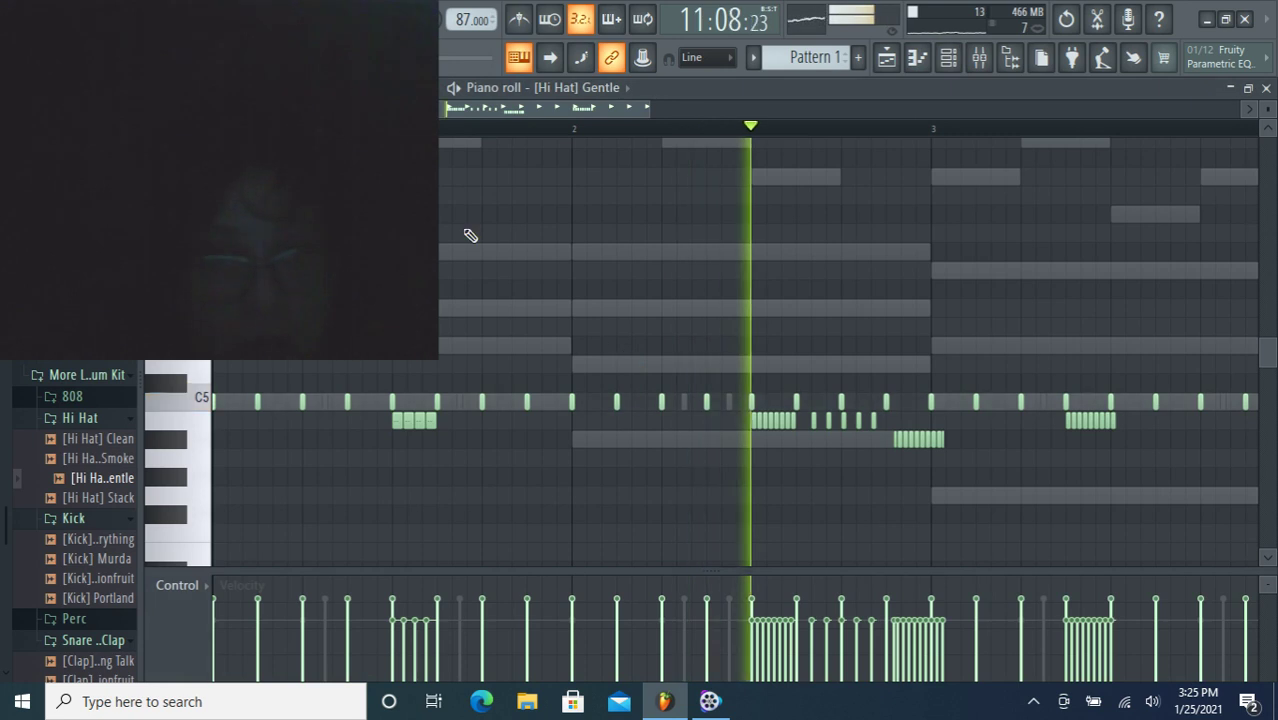
drag(441, 106, 685, 271)
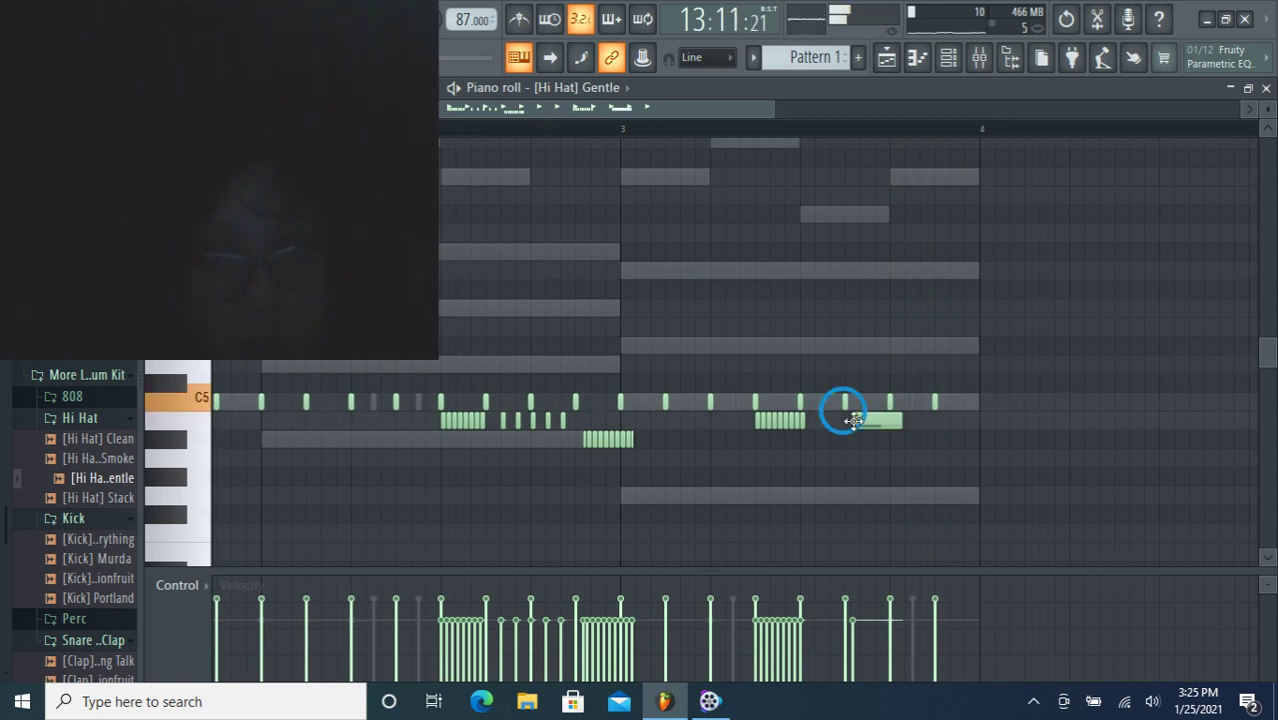
click(845, 420)
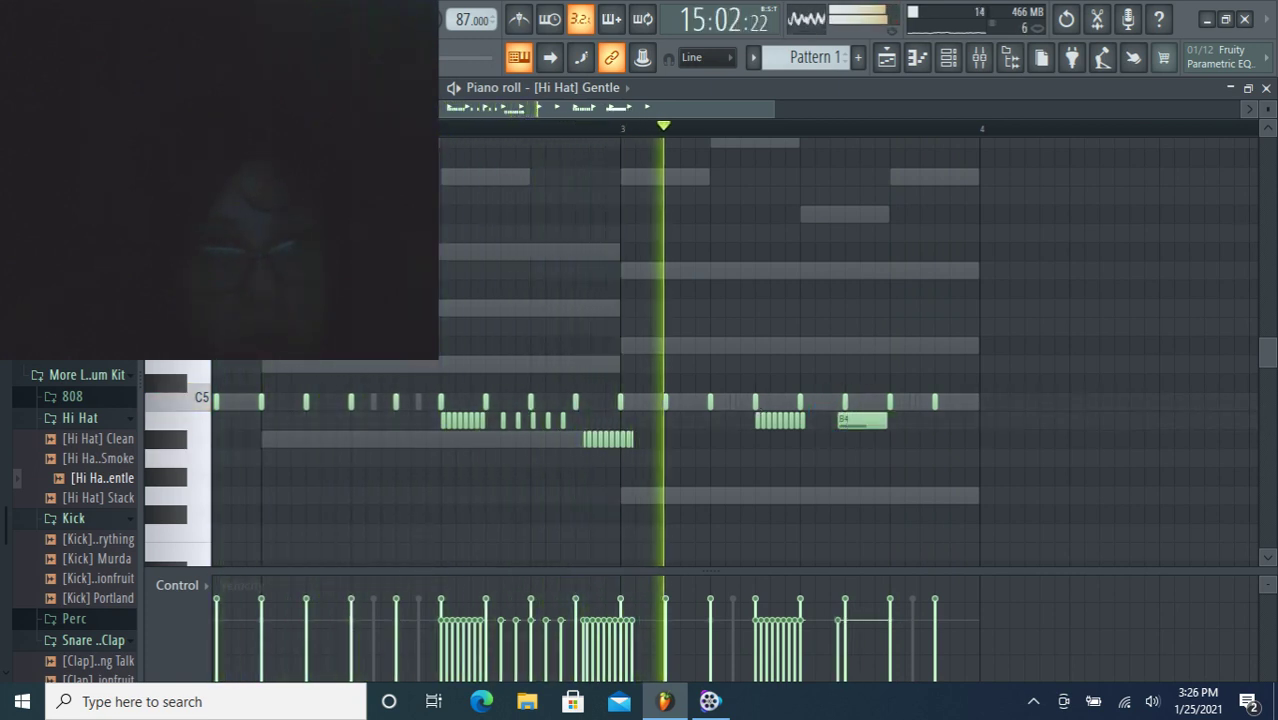
Chop the new B4 hi-hat note into four slices by raising the chopper's Time mul, and close the piano roll.
click(862, 420)
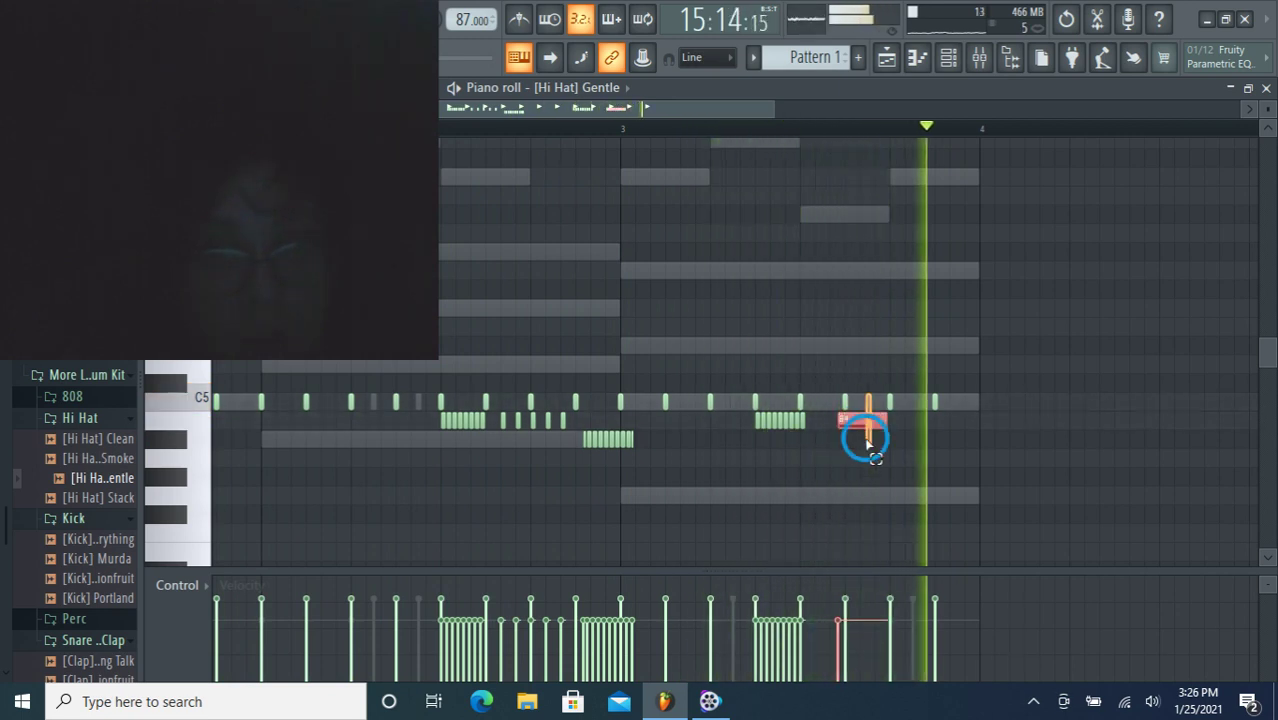
key(space)
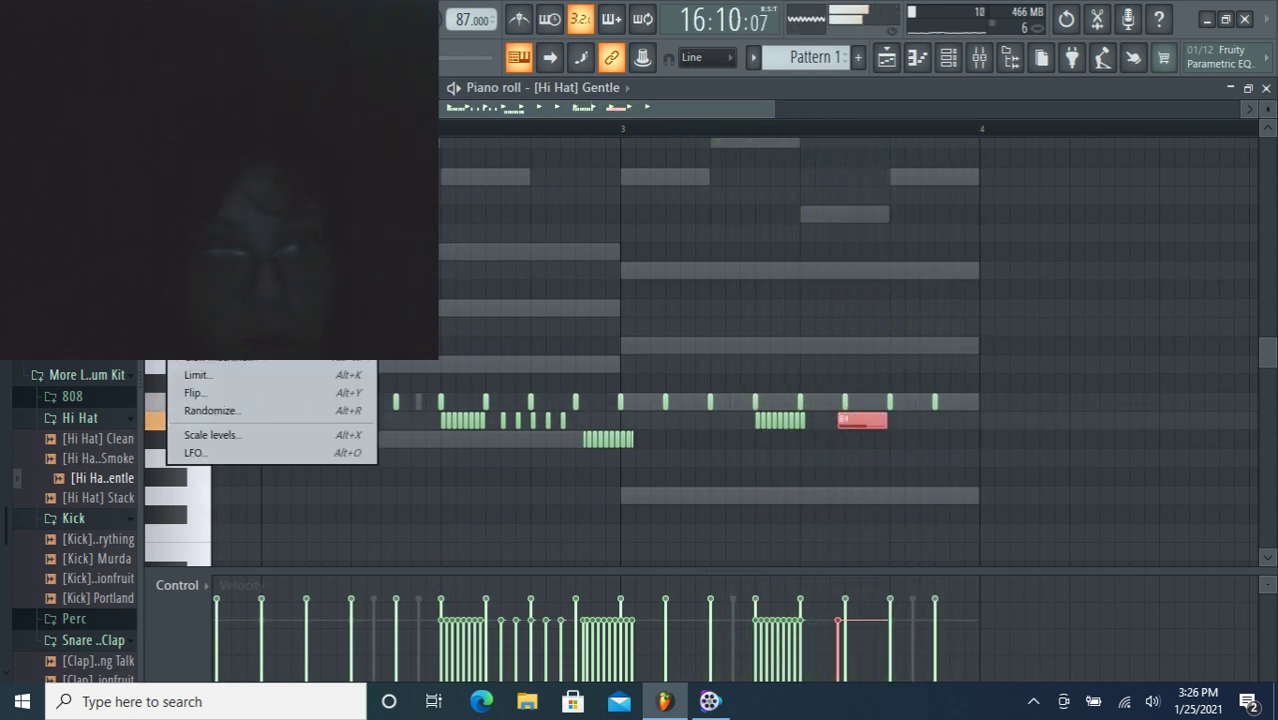
key(alt+u)
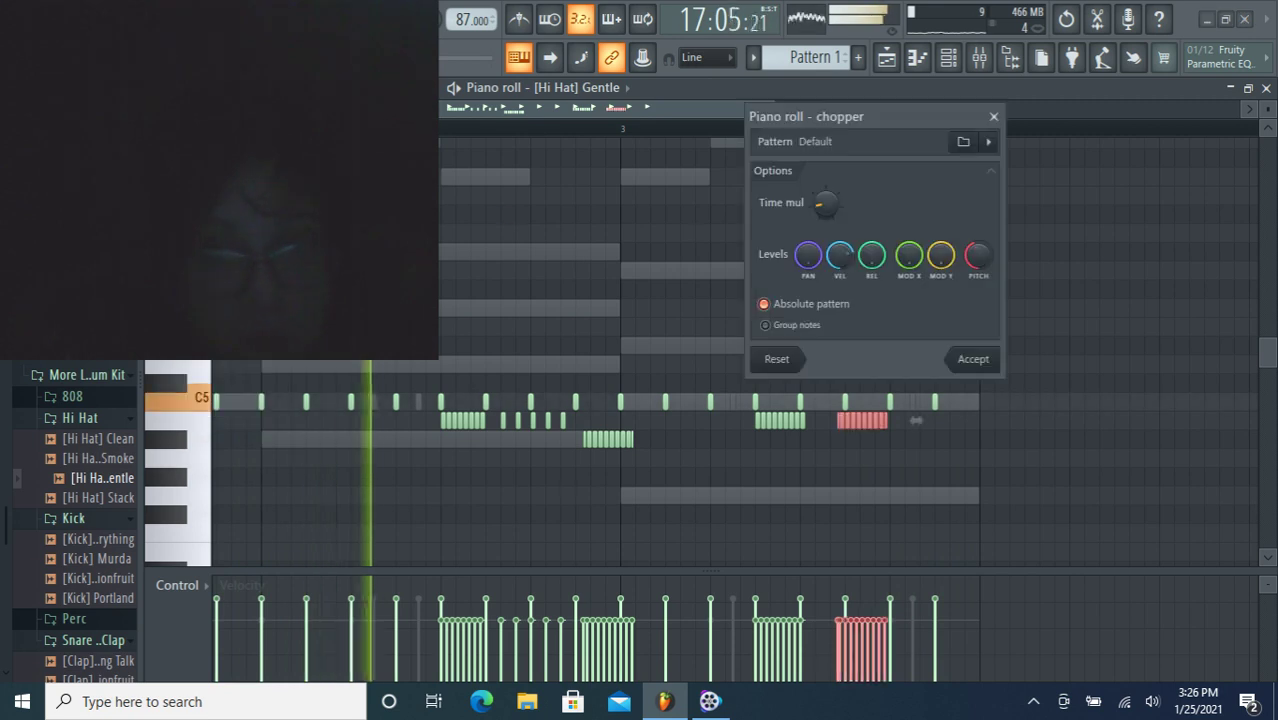
scroll(817, 205, up, 2)
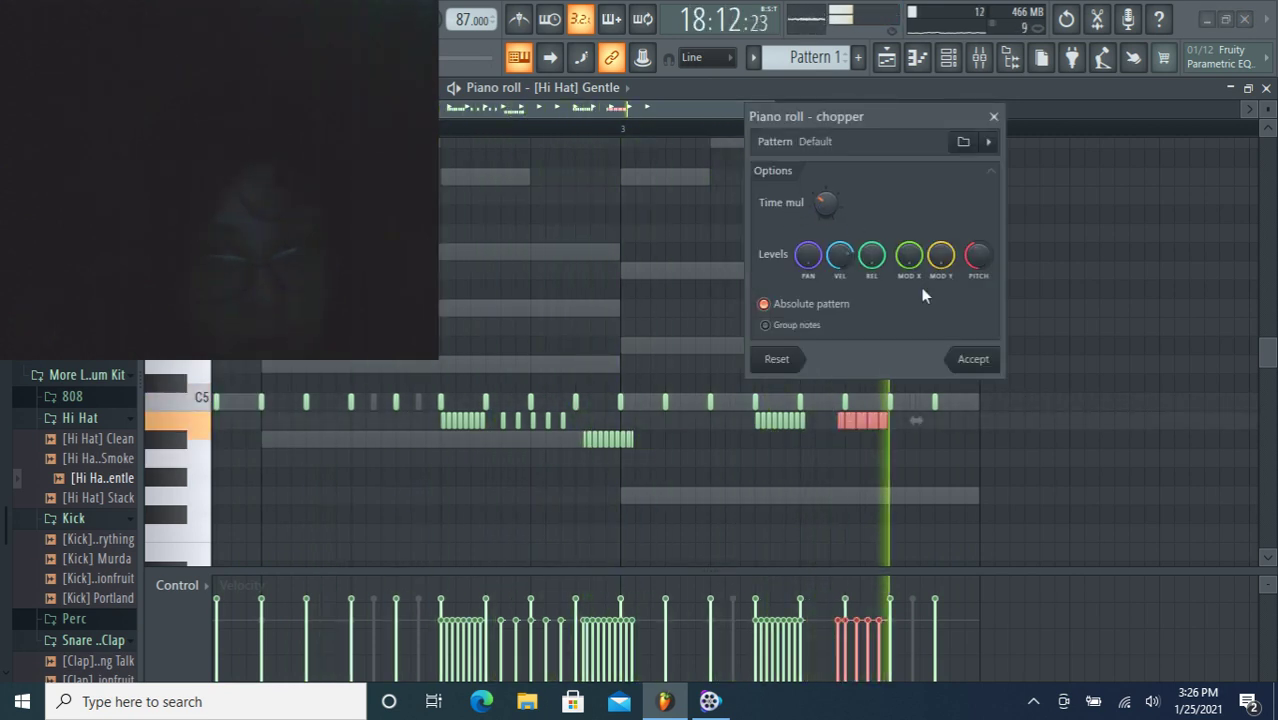
click(975, 359)
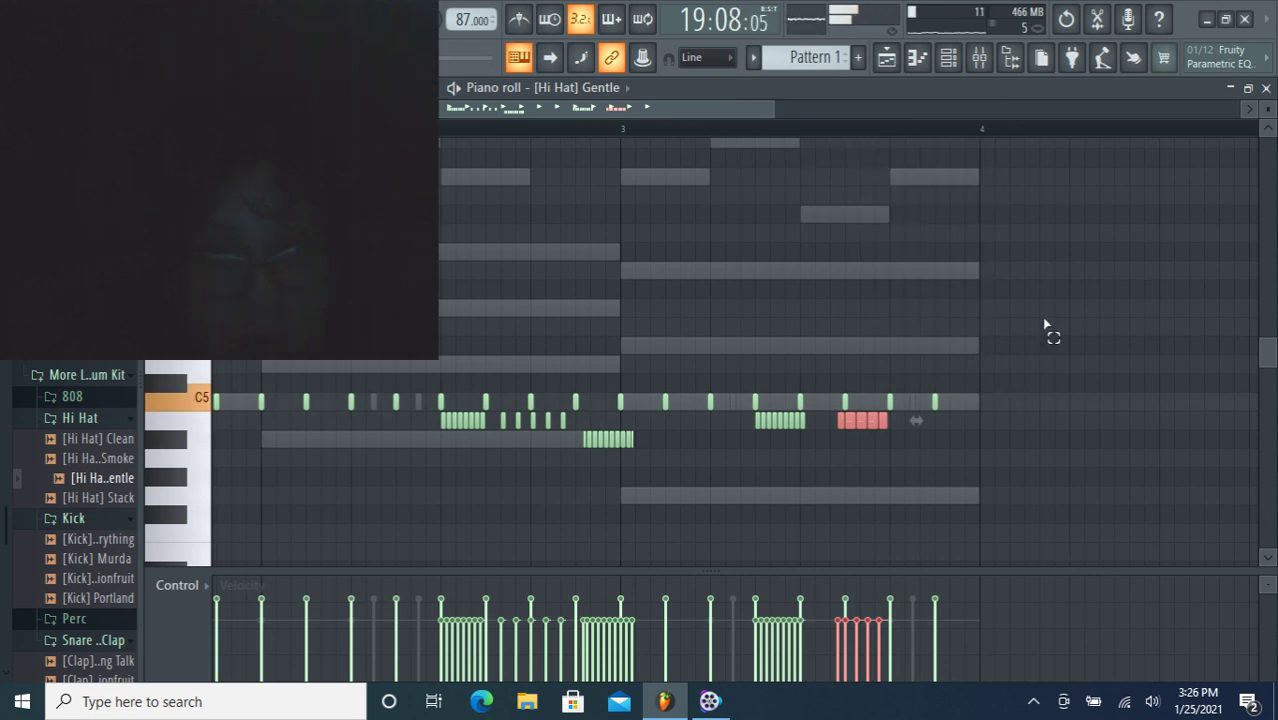
click(1266, 88)
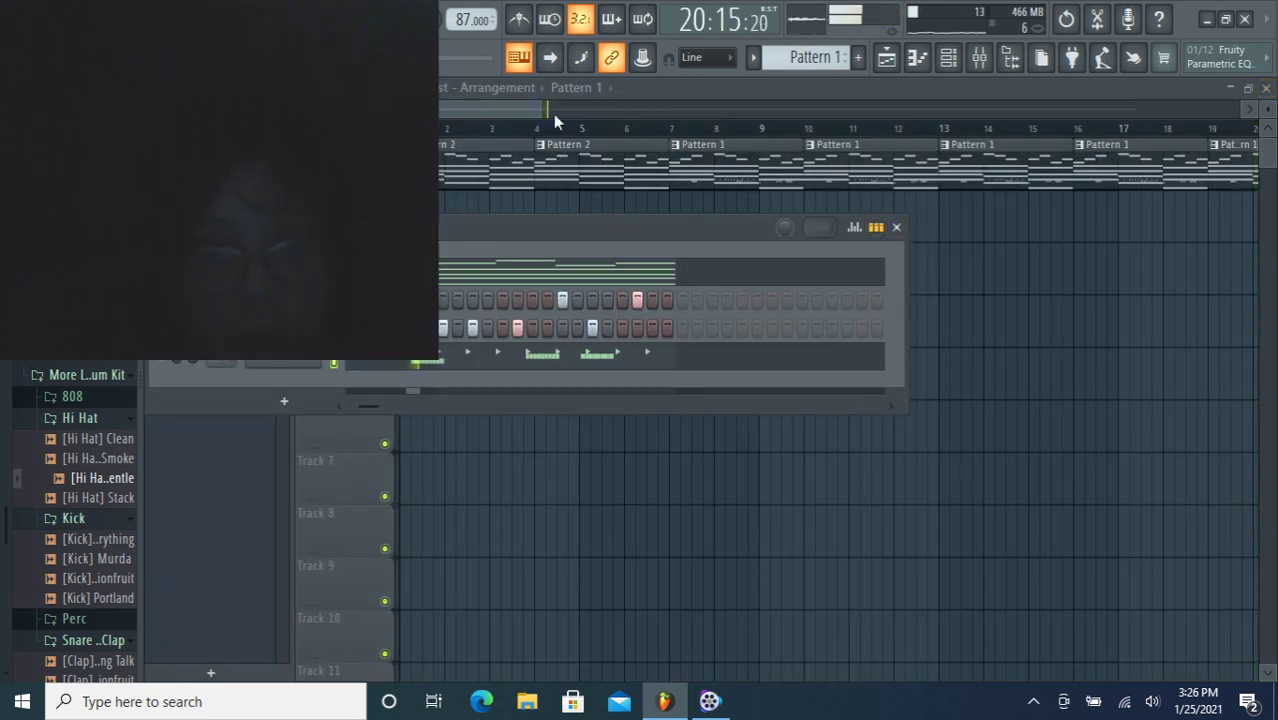
Check Pattern 1's drum steps and hi-hat rolls in the channel rack while the song plays.
drag(533, 110, 571, 103)
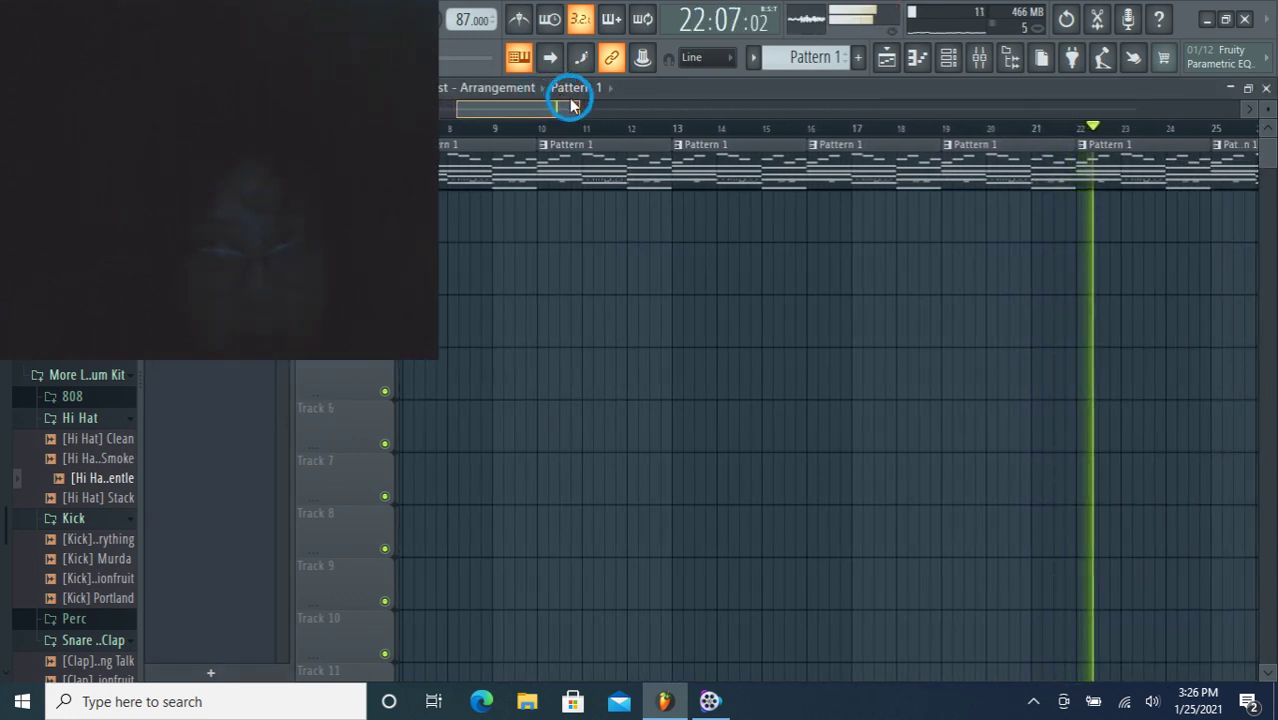
click(948, 55)
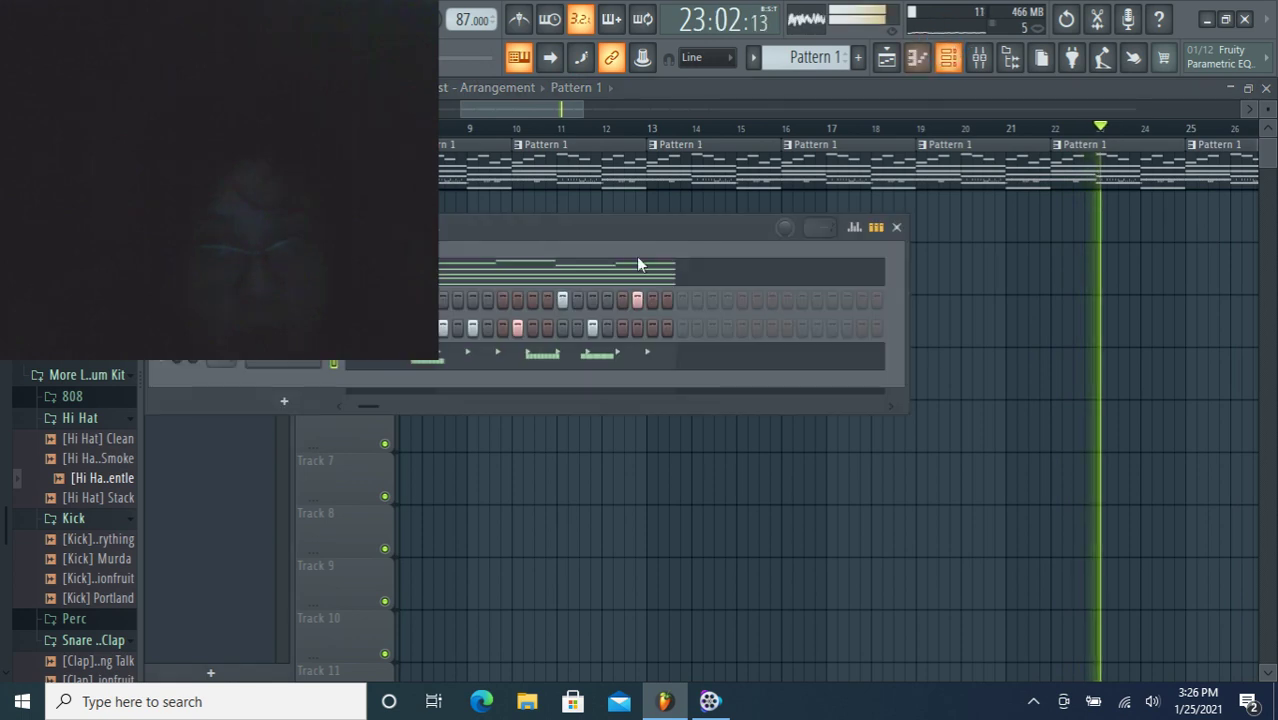
drag(368, 407, 356, 408)
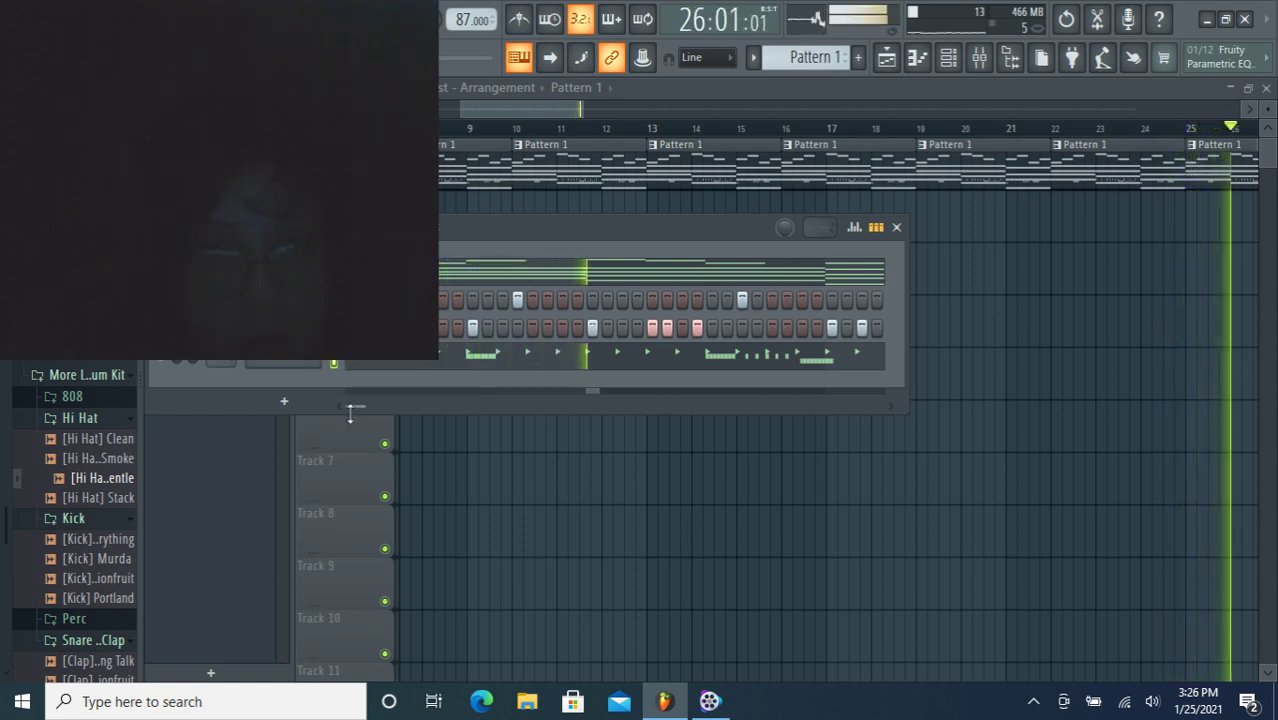
click(356, 409)
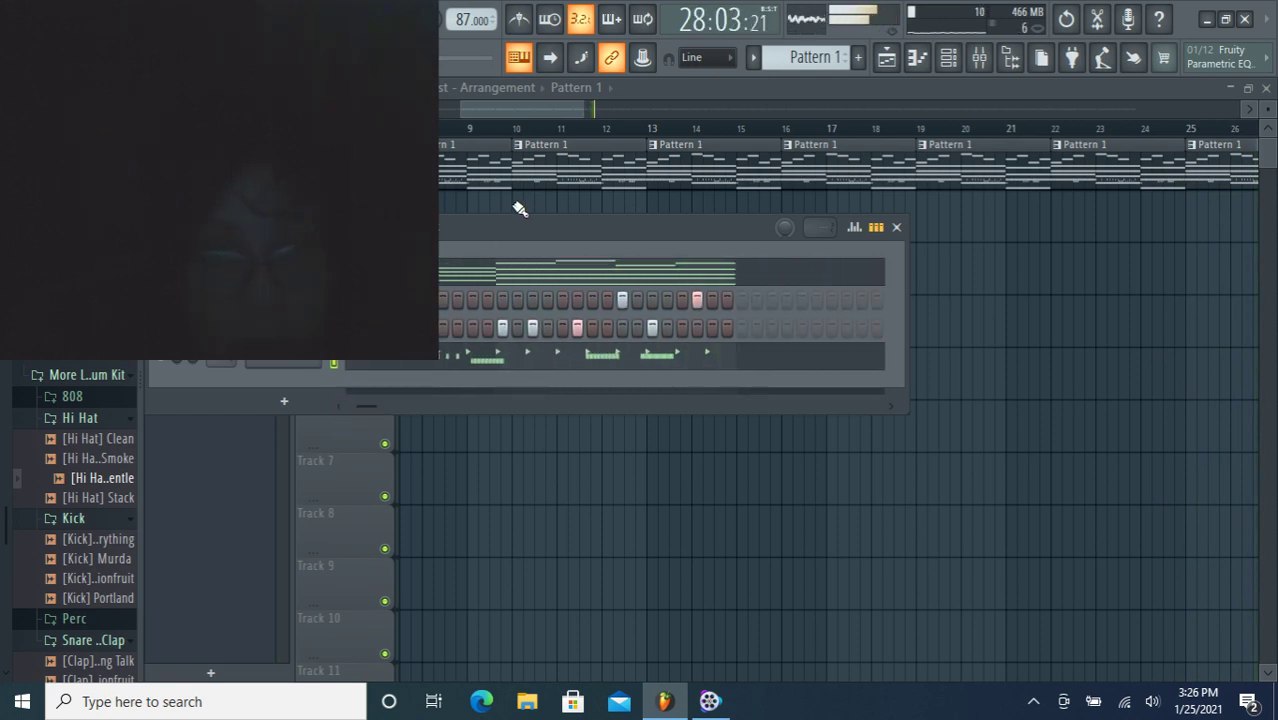
click(946, 68)
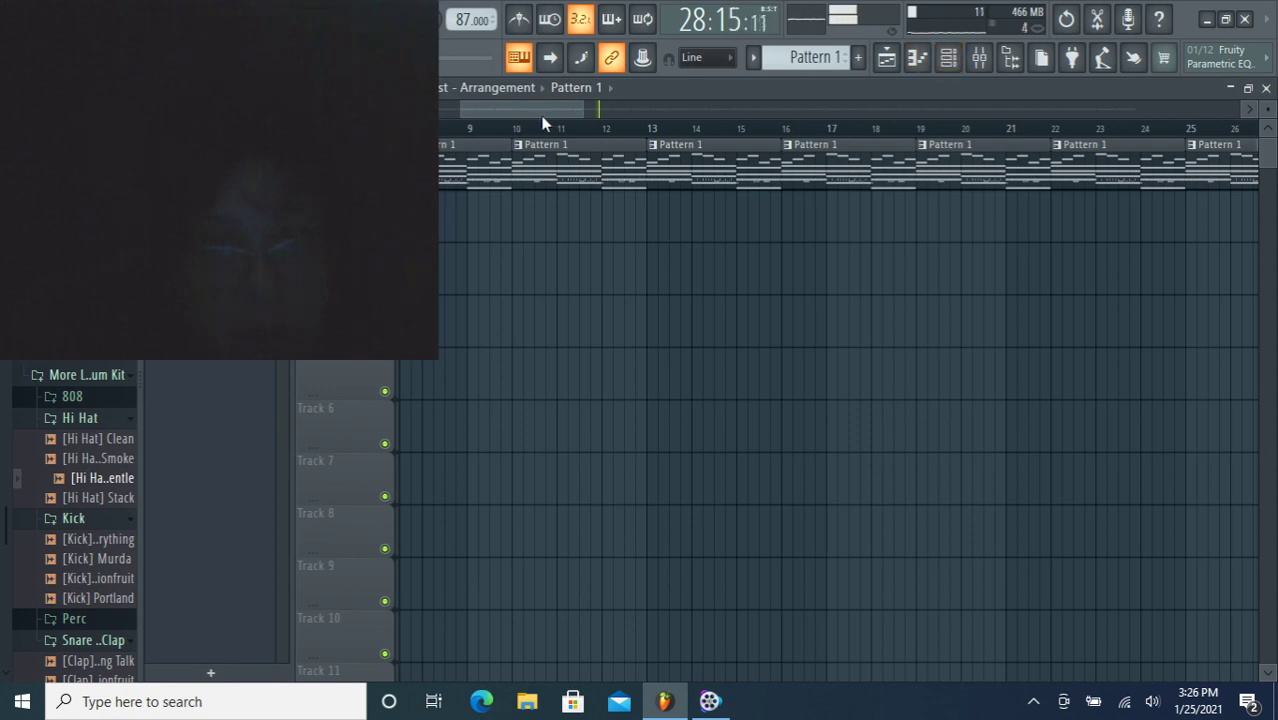
Review the playlist arrangement during playback from the middle clips through the last Pattern 1 clip, and return to the start.
drag(543, 123, 625, 123)
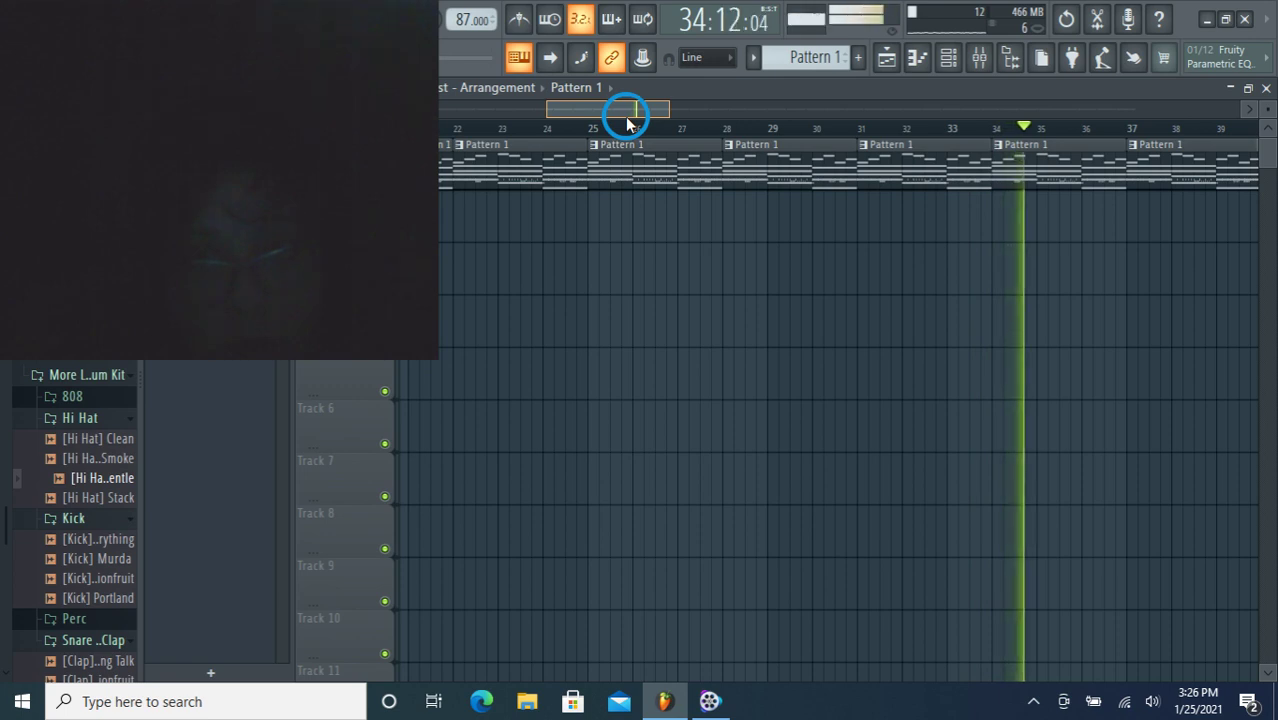
drag(627, 122, 650, 124)
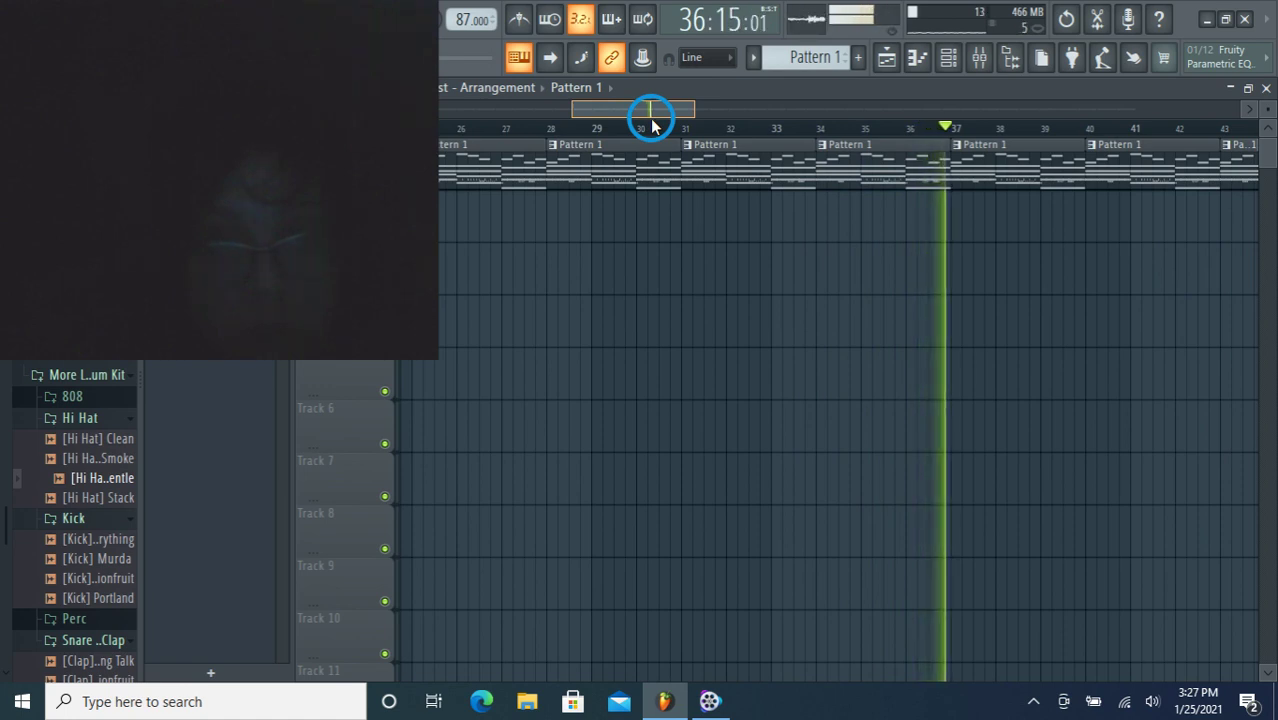
click(646, 125)
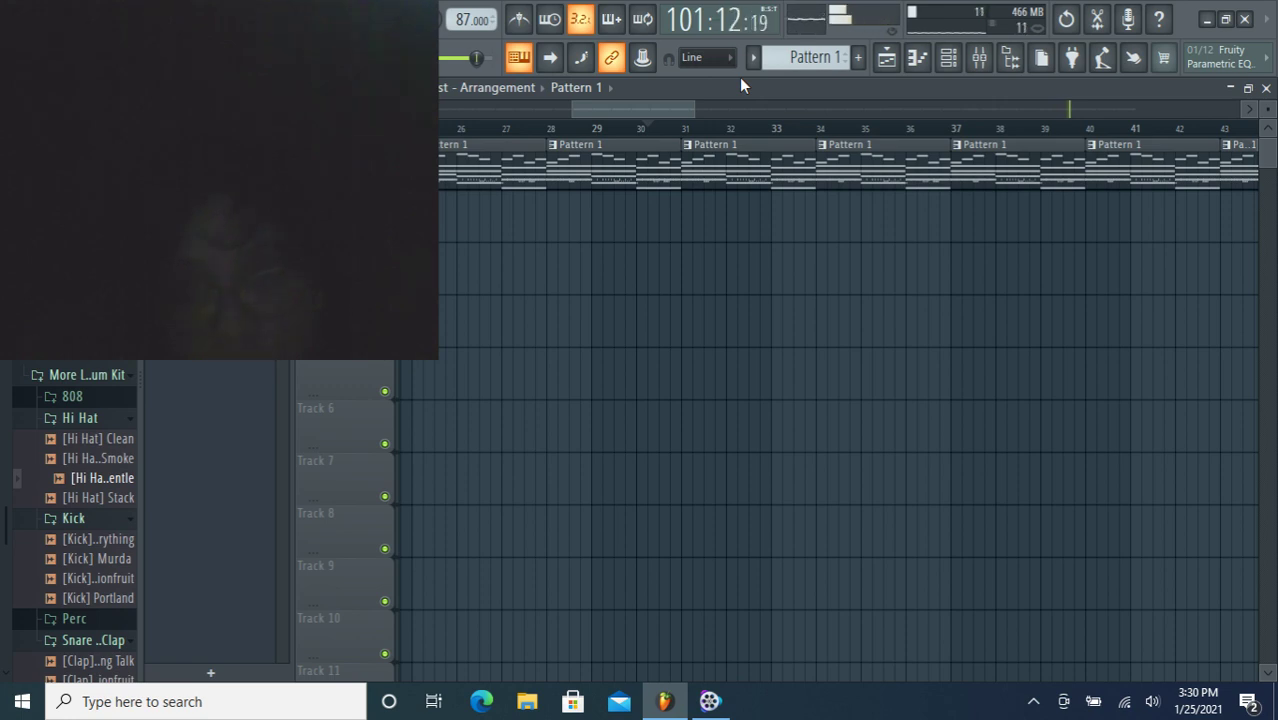
drag(684, 110, 1100, 112)
scroll(1104, 101, up, 2)
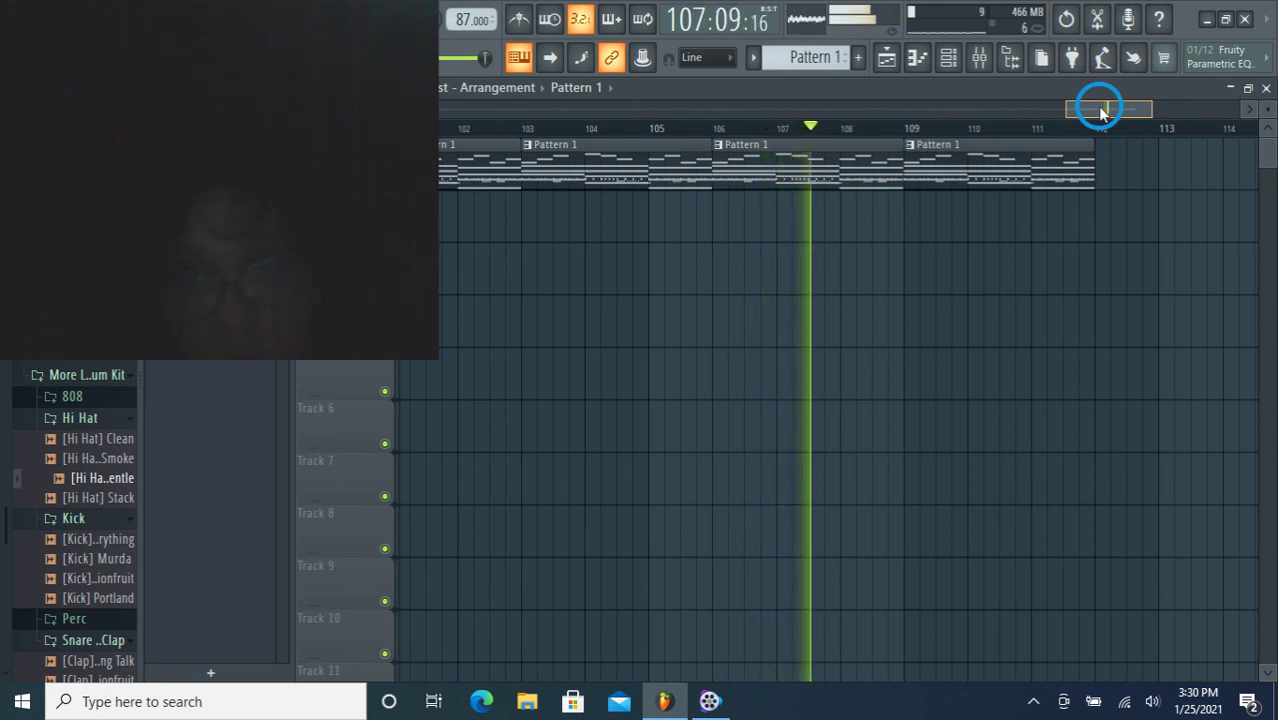
drag(1100, 109, 1097, 113)
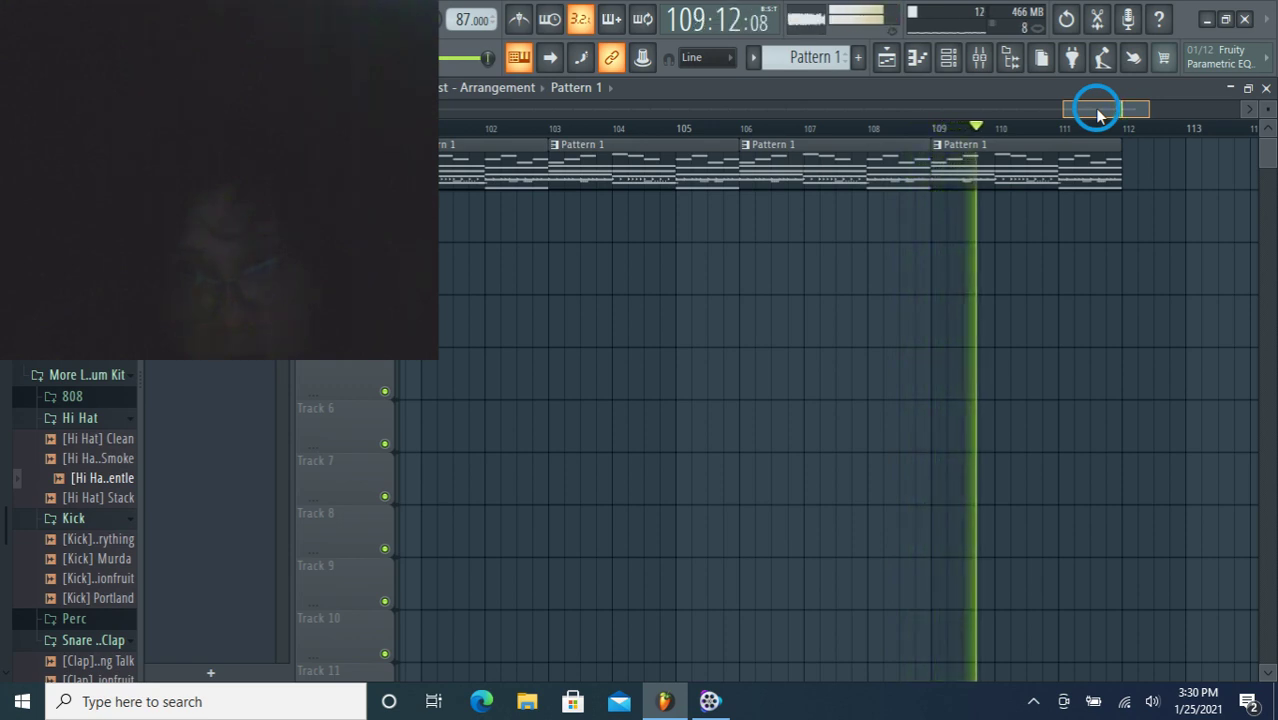
drag(1097, 113, 1092, 113)
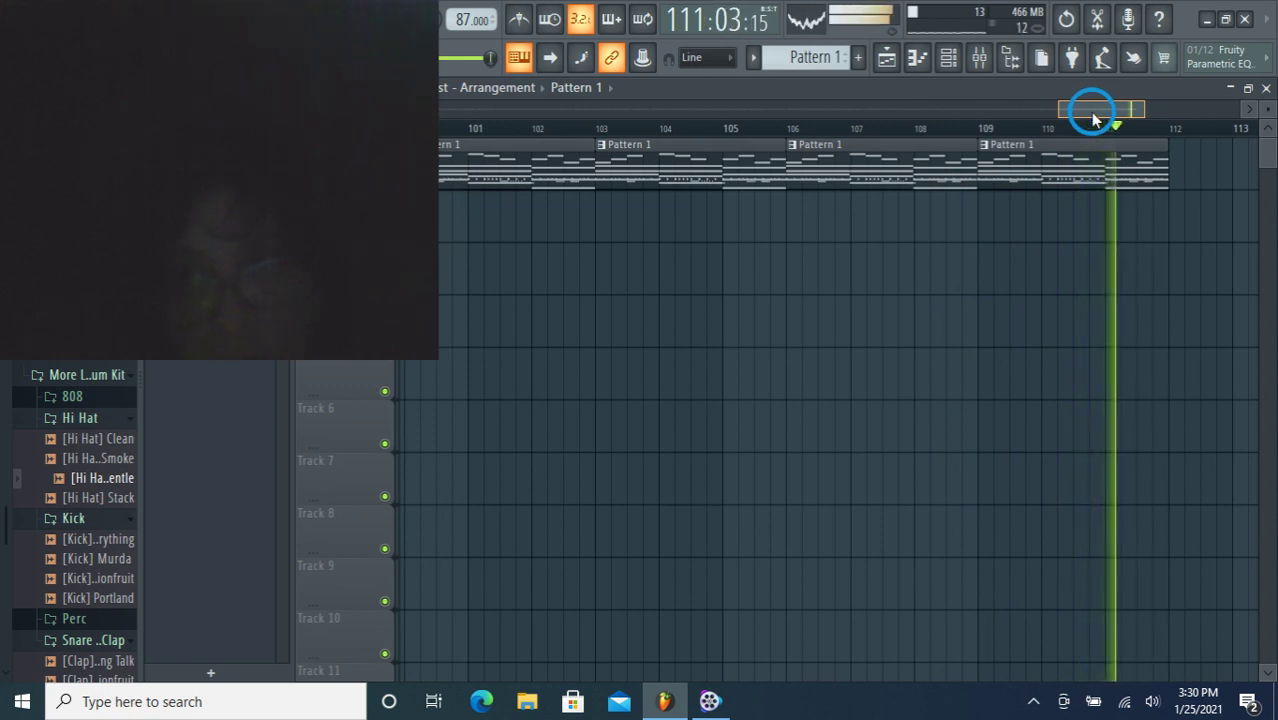
drag(1092, 118, 420, 175)
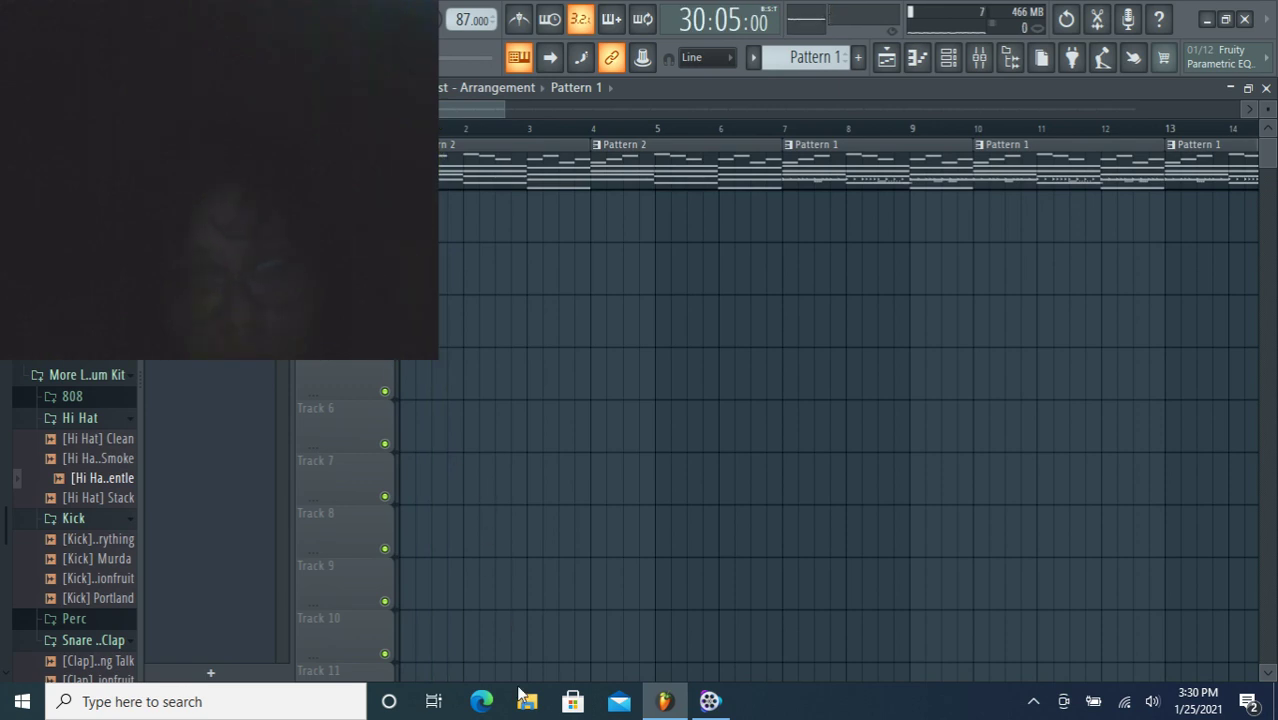
Switch to File Explorer and search Quick access for "sso".
click(527, 701)
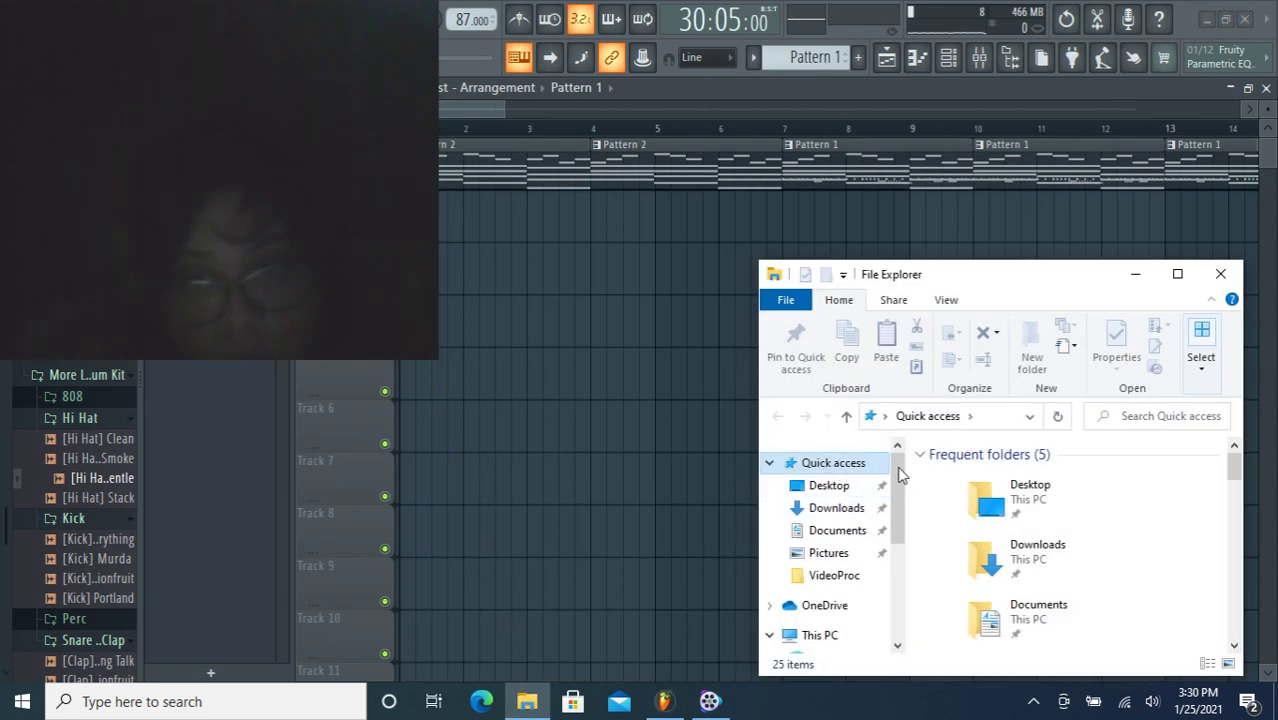
click(1110, 410)
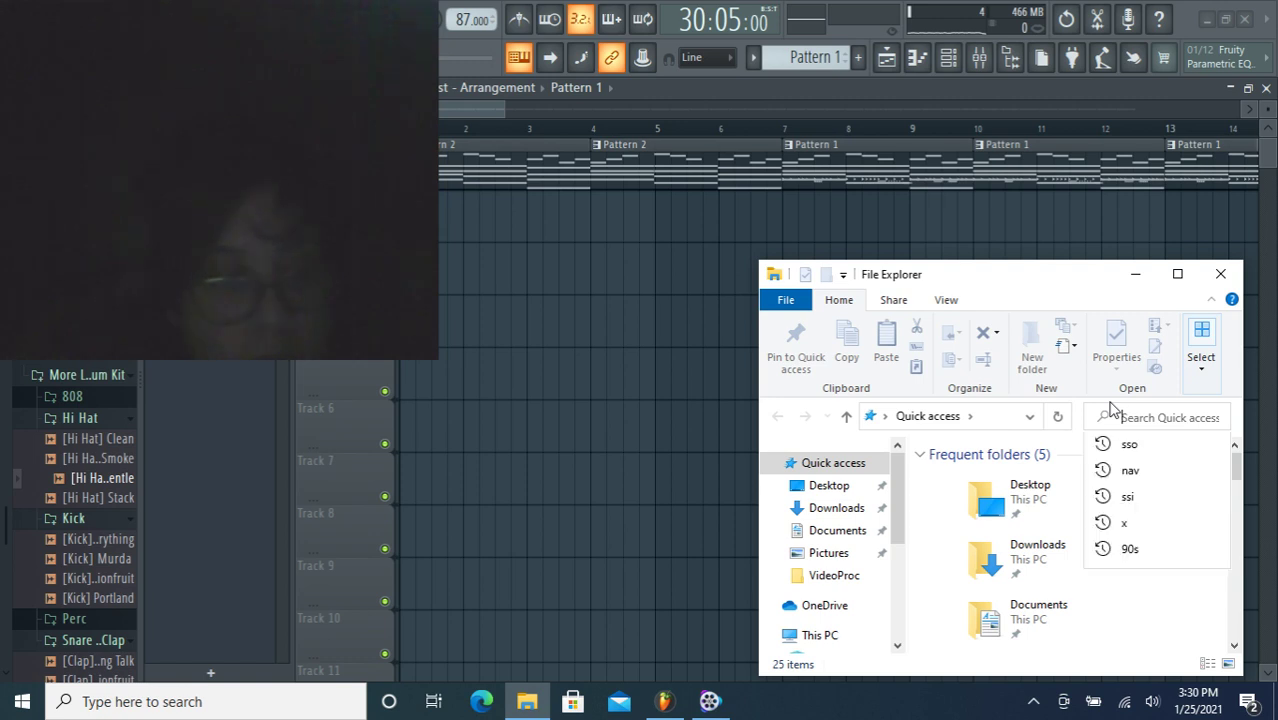
text(ss)
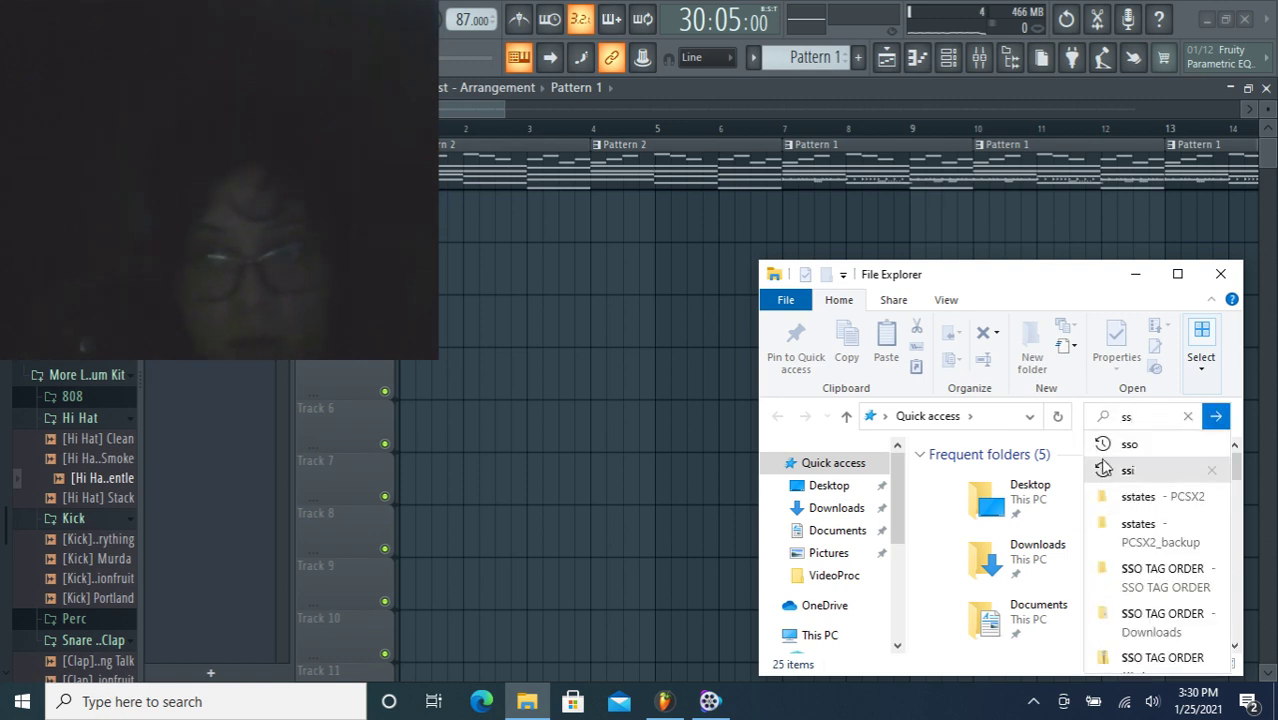
click(1104, 446)
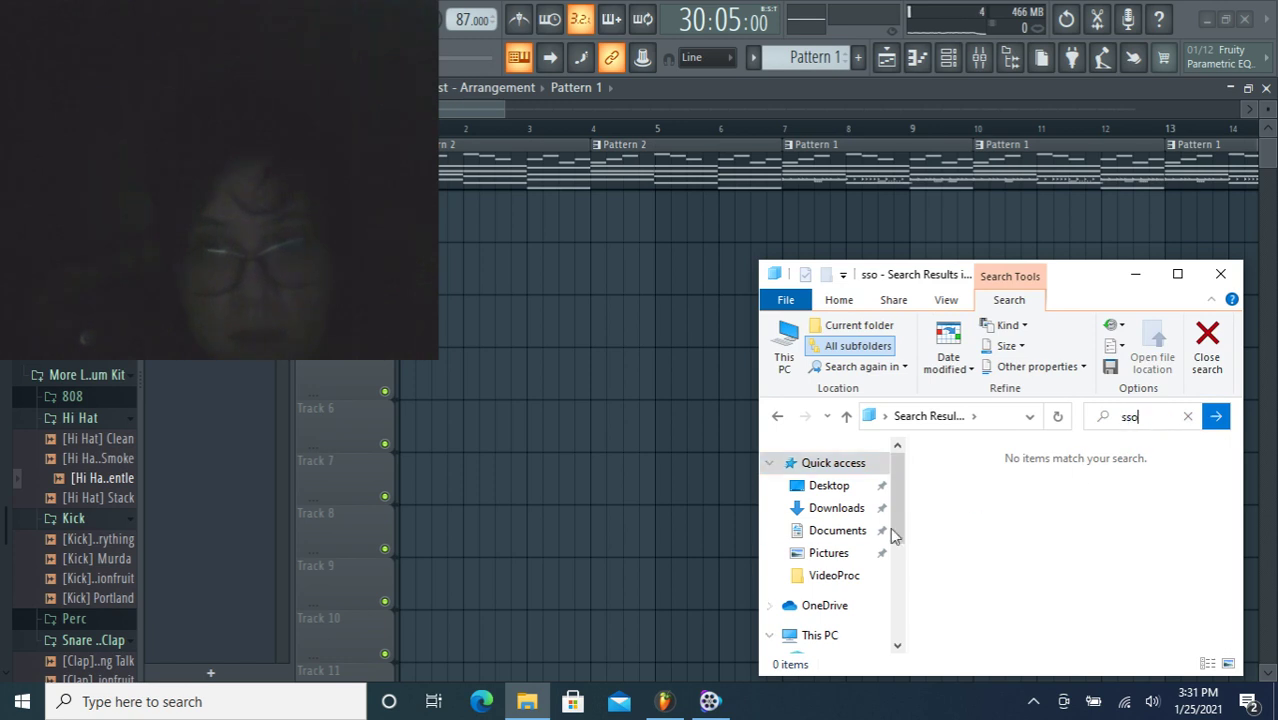
Search the Downloads folder for "sso" and open the DRY (no FX) folder from the results.
click(860, 512)
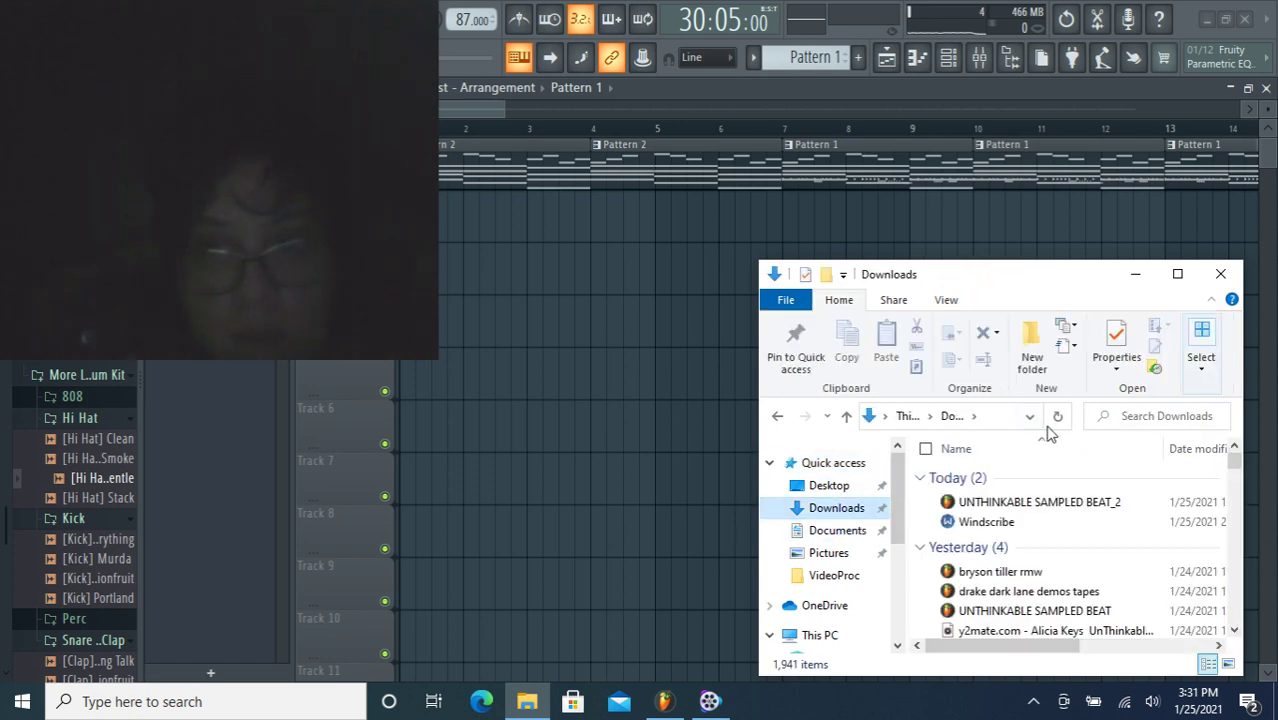
click(1101, 416)
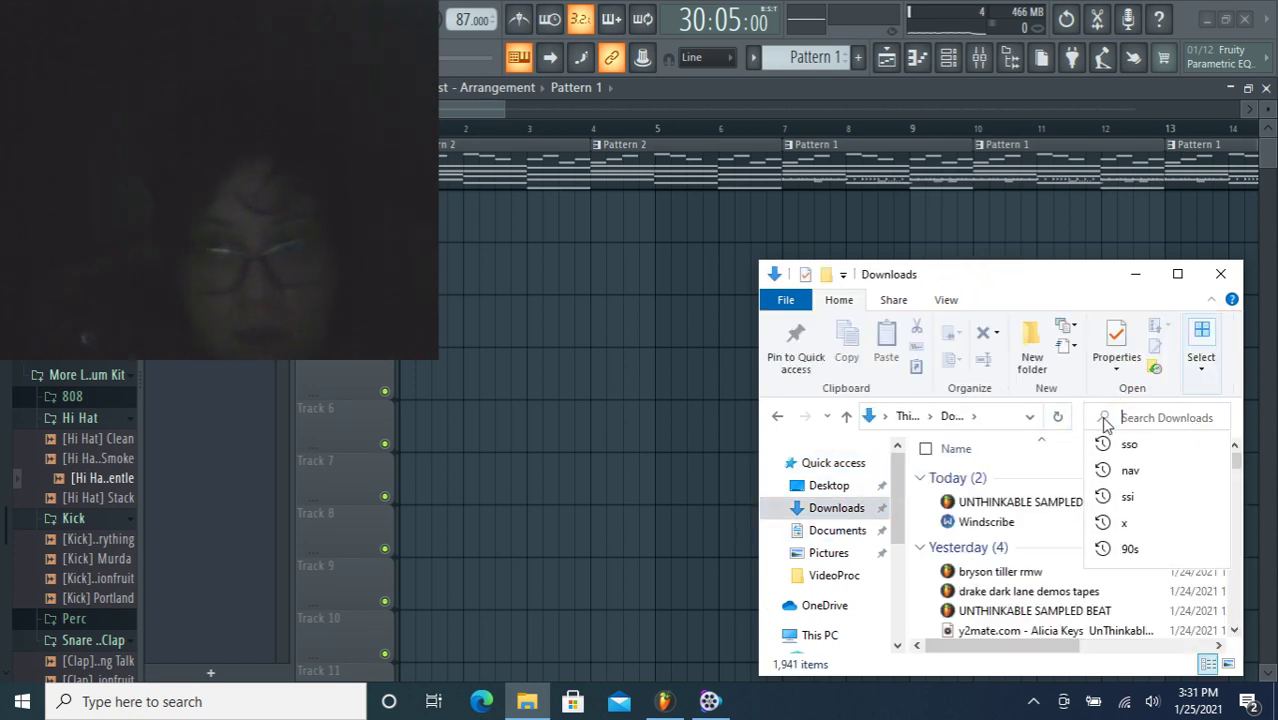
click(1104, 442)
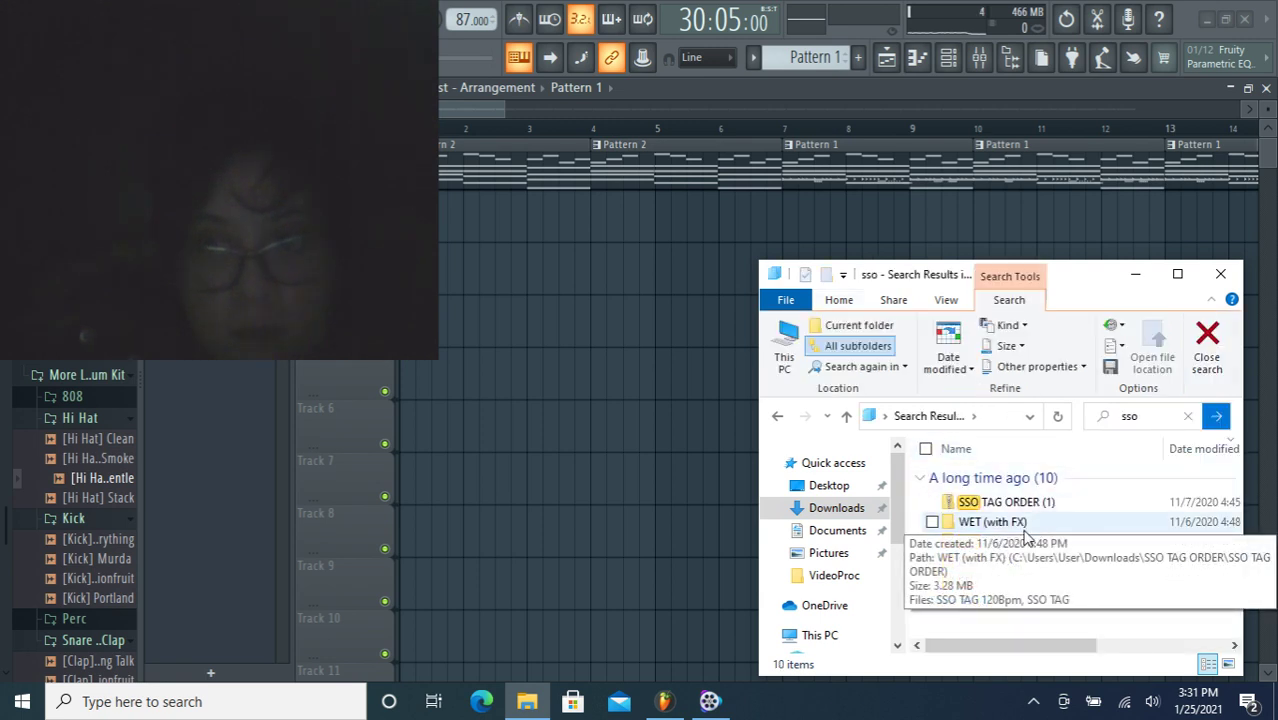
click(1010, 562)
double_click(1010, 562)
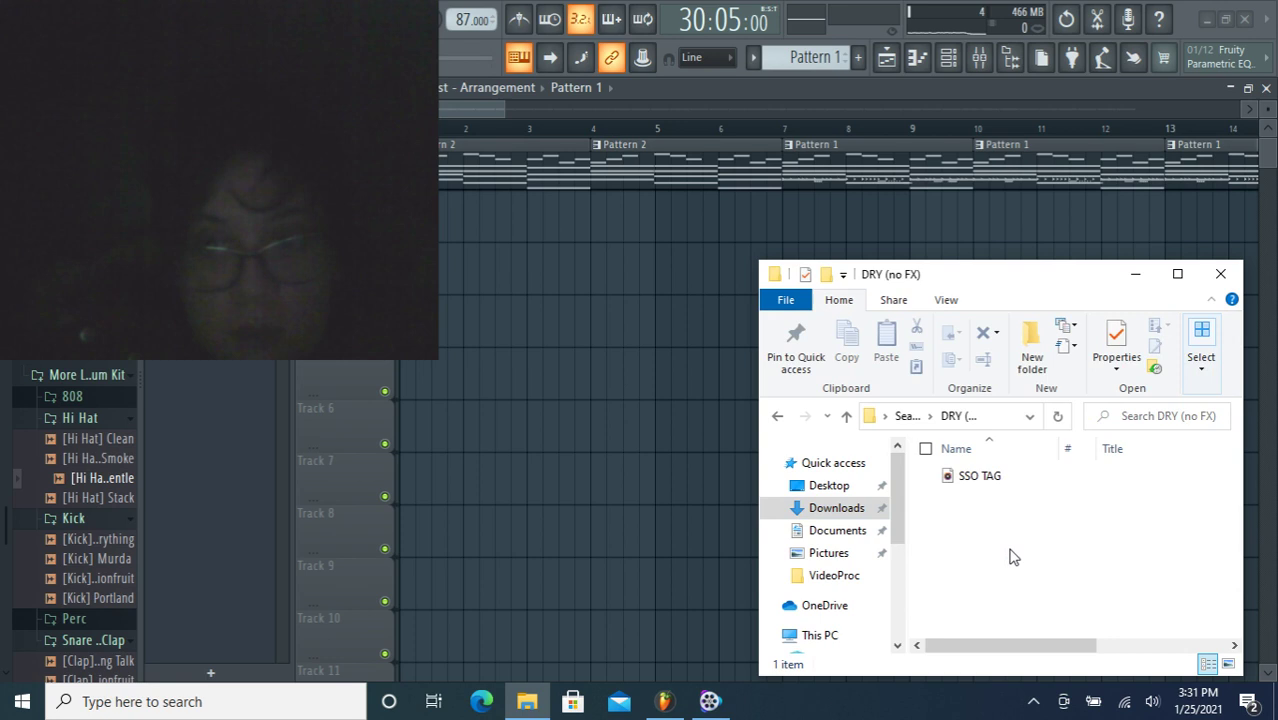
Place the SSO TAG audio file on the playlist's second track at bar 6 and play the song from the start.
double_click(1030, 486)
drag(962, 476, 815, 238)
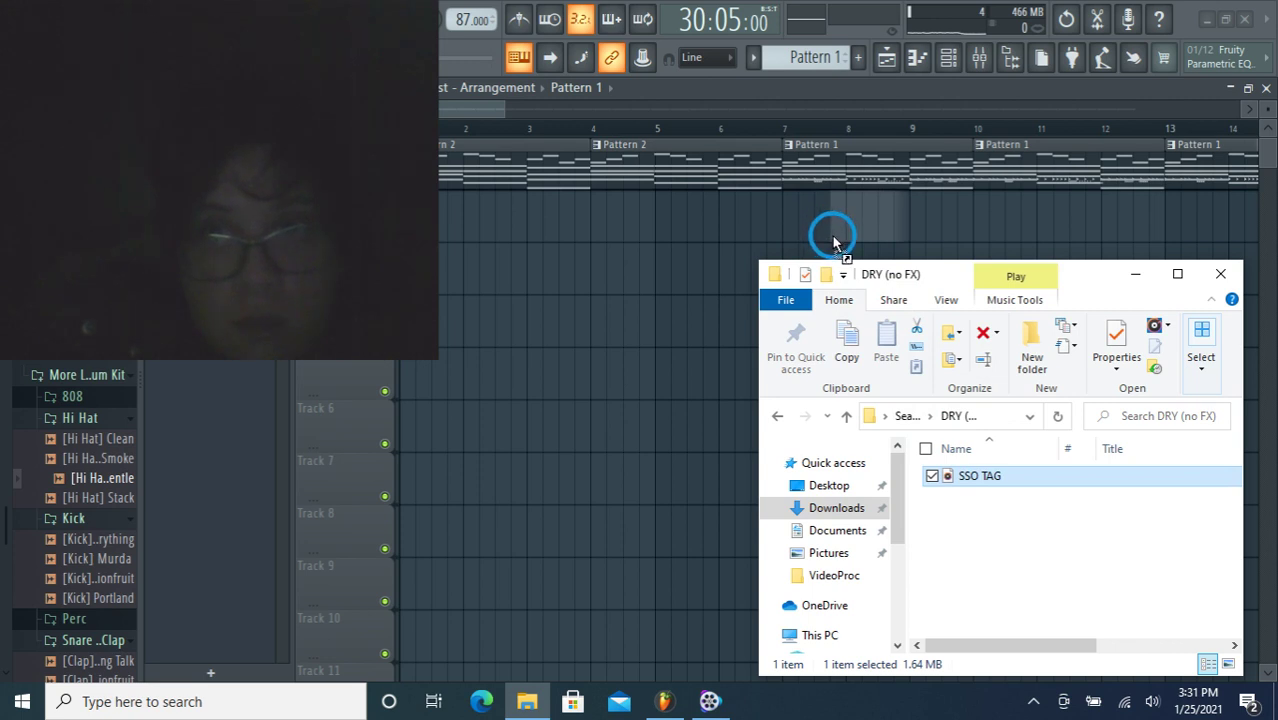
drag(833, 240, 747, 222)
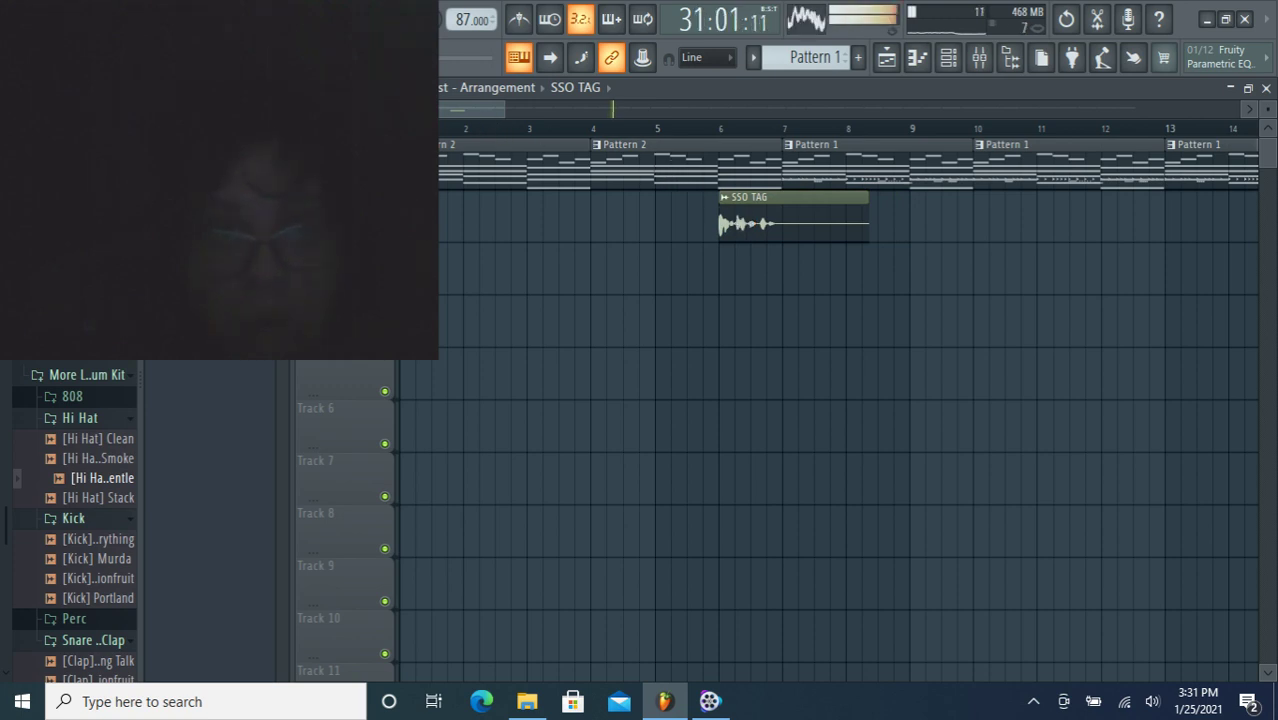
key(space)
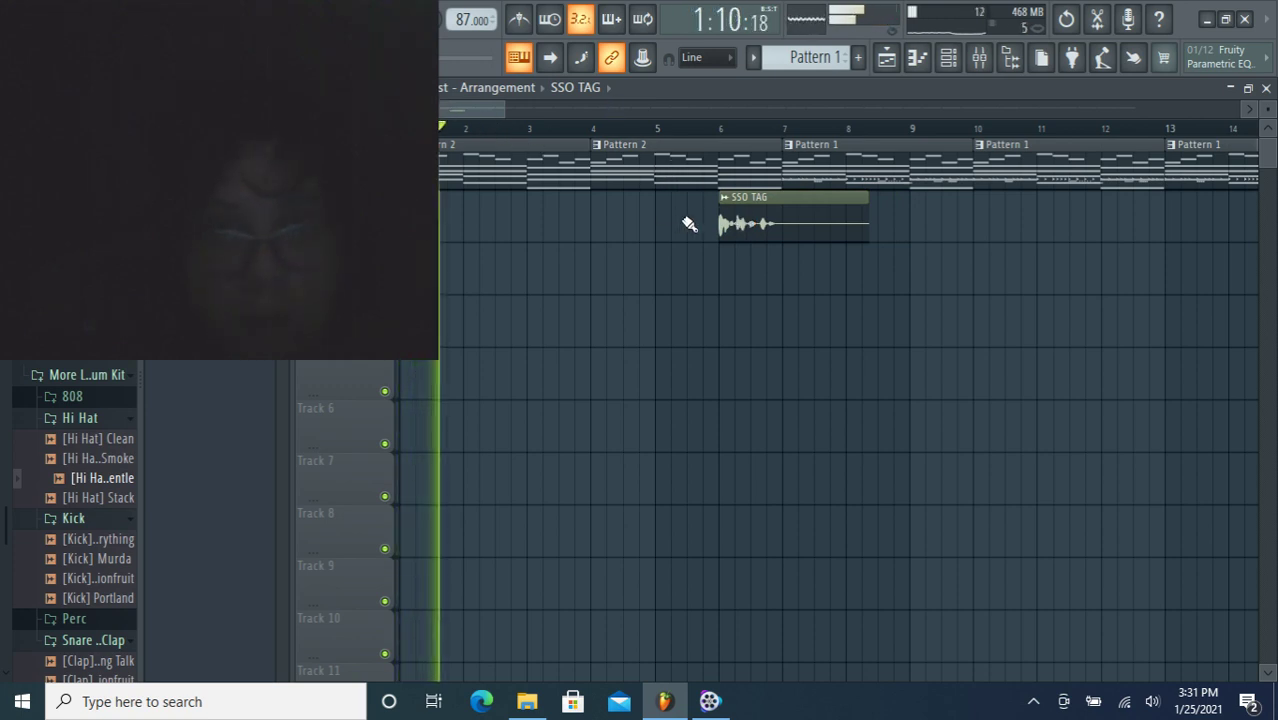
Move the SSO TAG clip on the second track to about one beat after the start of bar 6, and stop playback.
drag(716, 221, 748, 223)
click(758, 222)
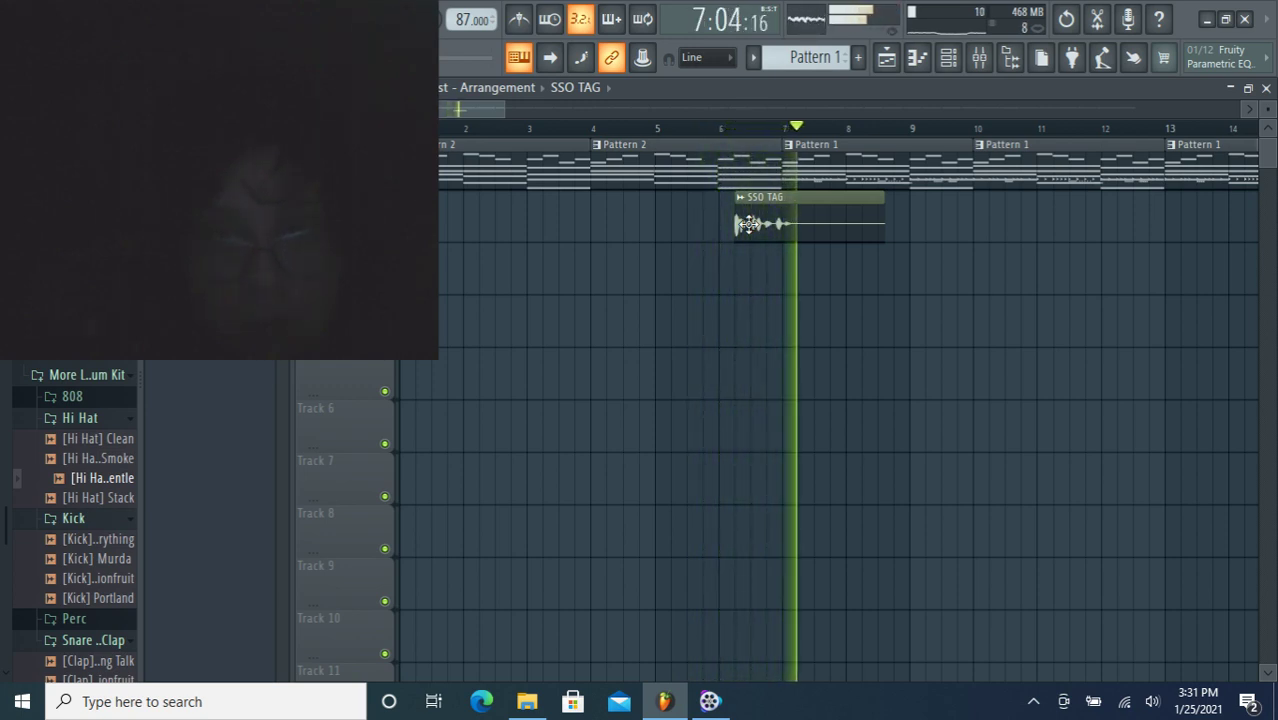
key(space)
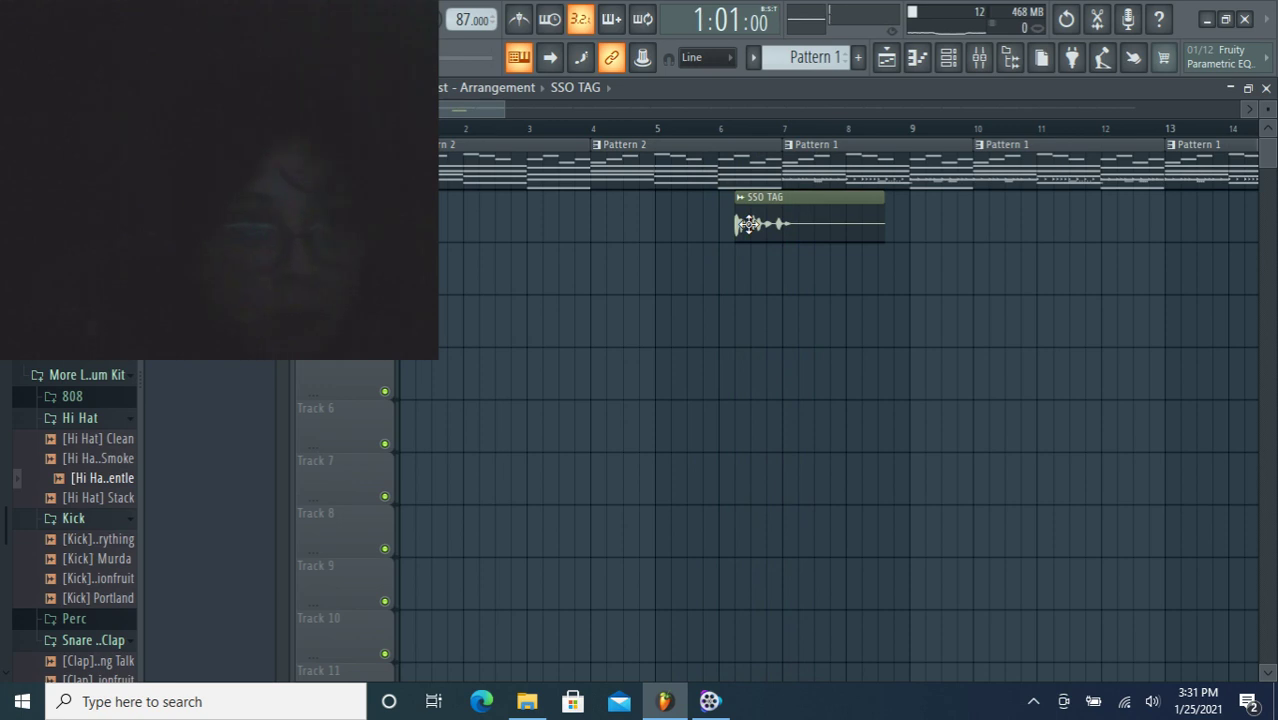
Save the project in the Downloads folder as an FL Studio song file (*.flp) with a name starting with "lil t".
key(alt+f)
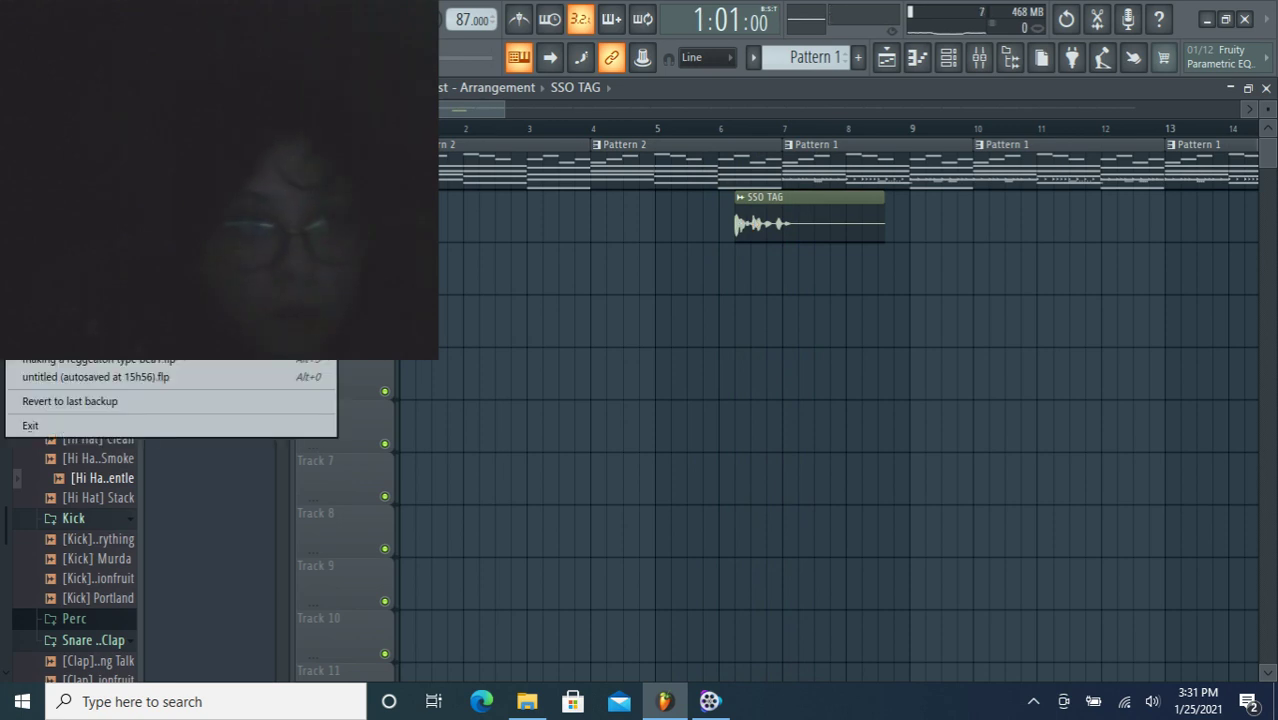
key(ctrl+shift+s)
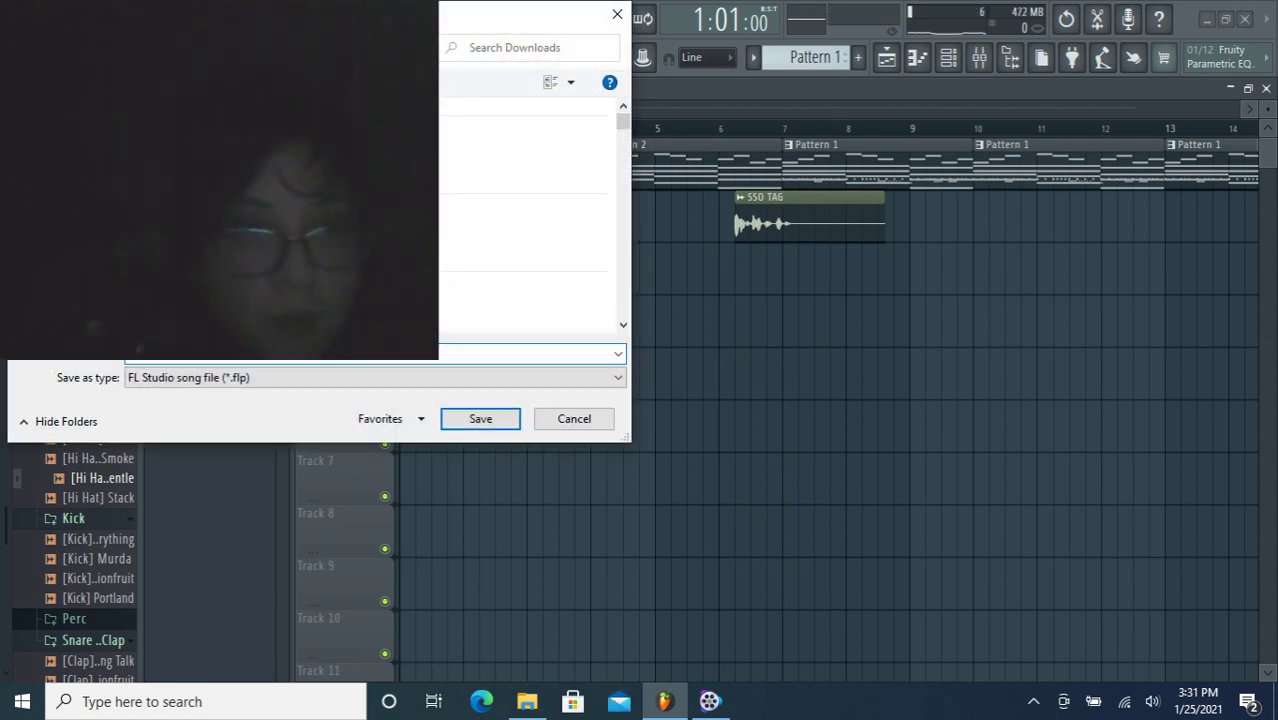
key(alt+Down)
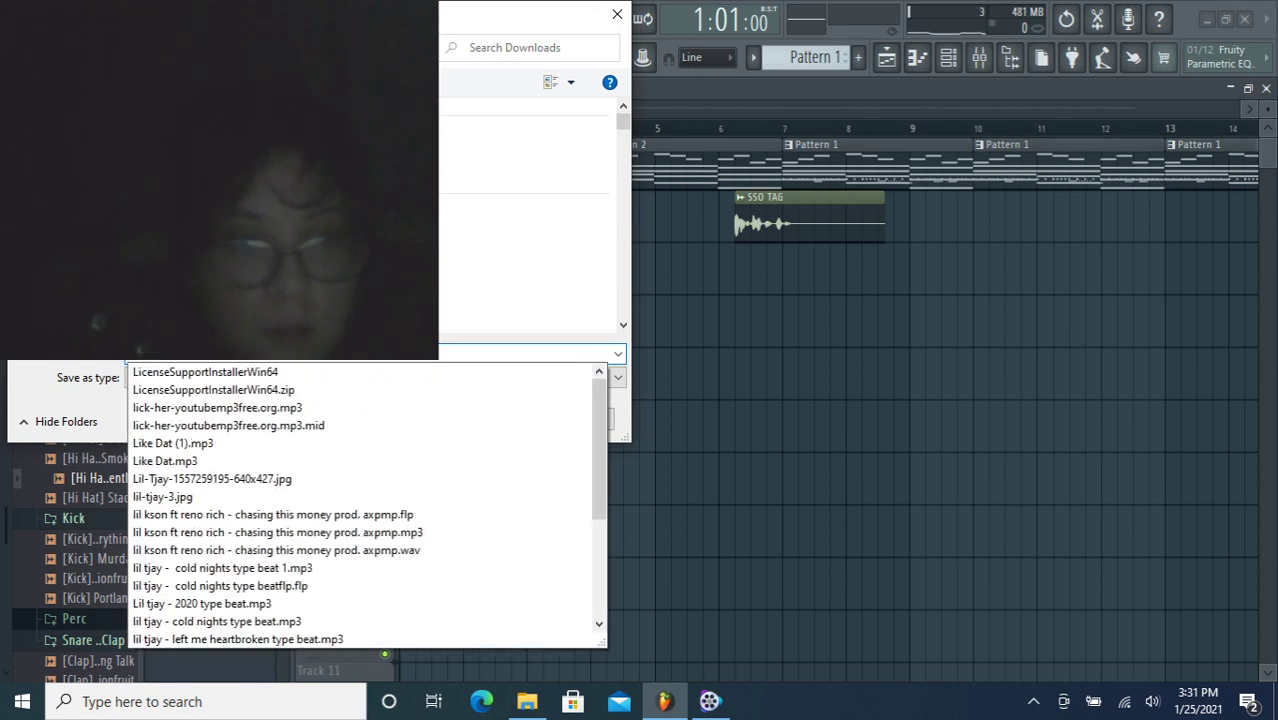
scroll(369, 506, down, 5)
key(Escape)
text(l)
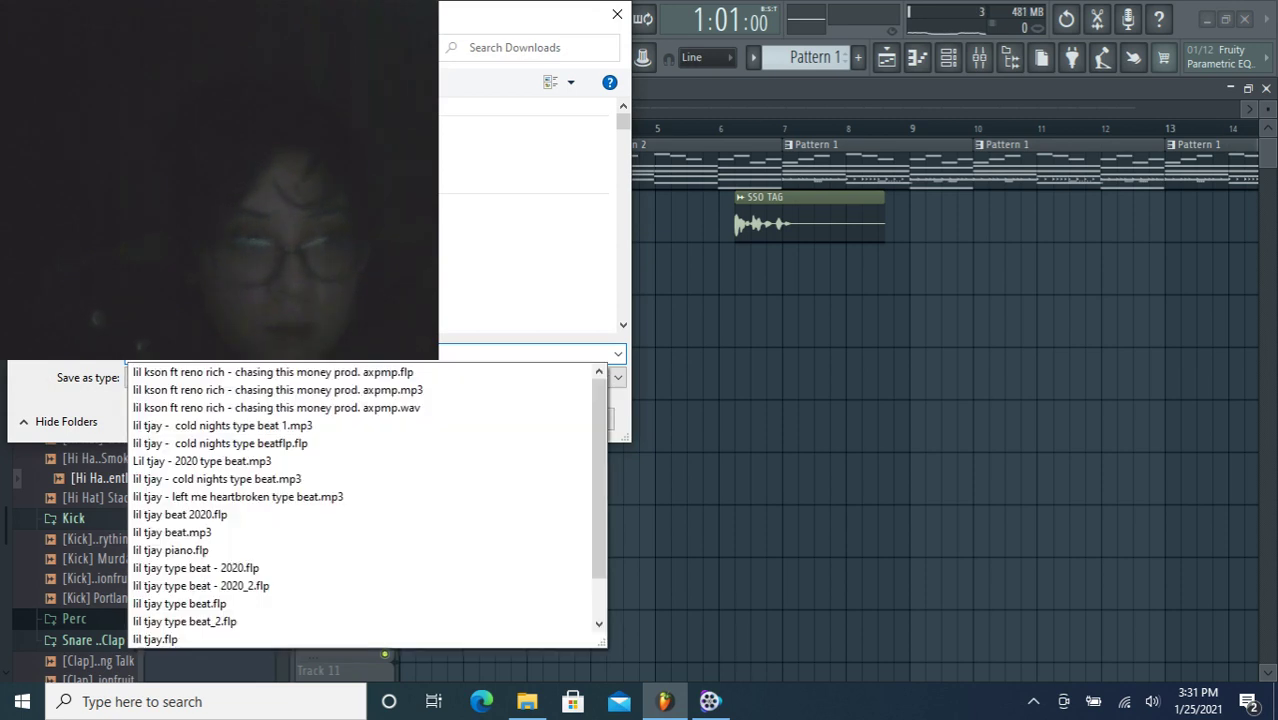
text(il t)
key(Escape)
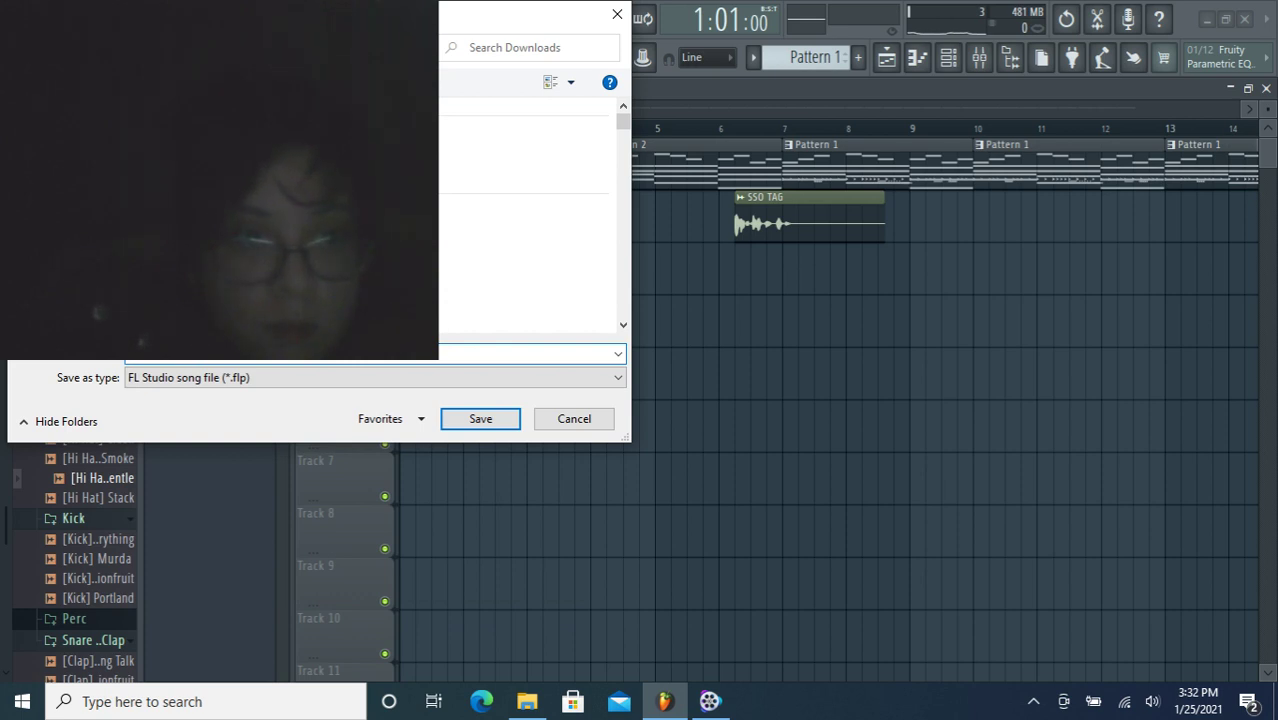
key(Return)
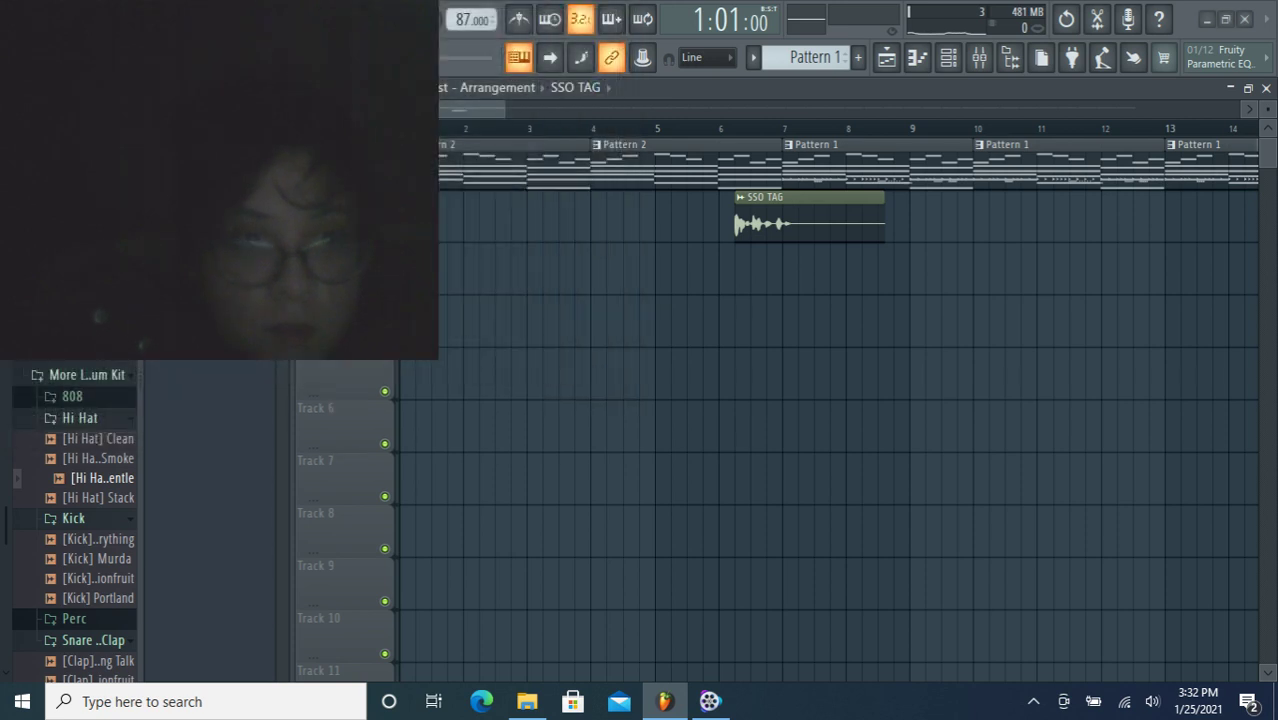
click(709, 701)
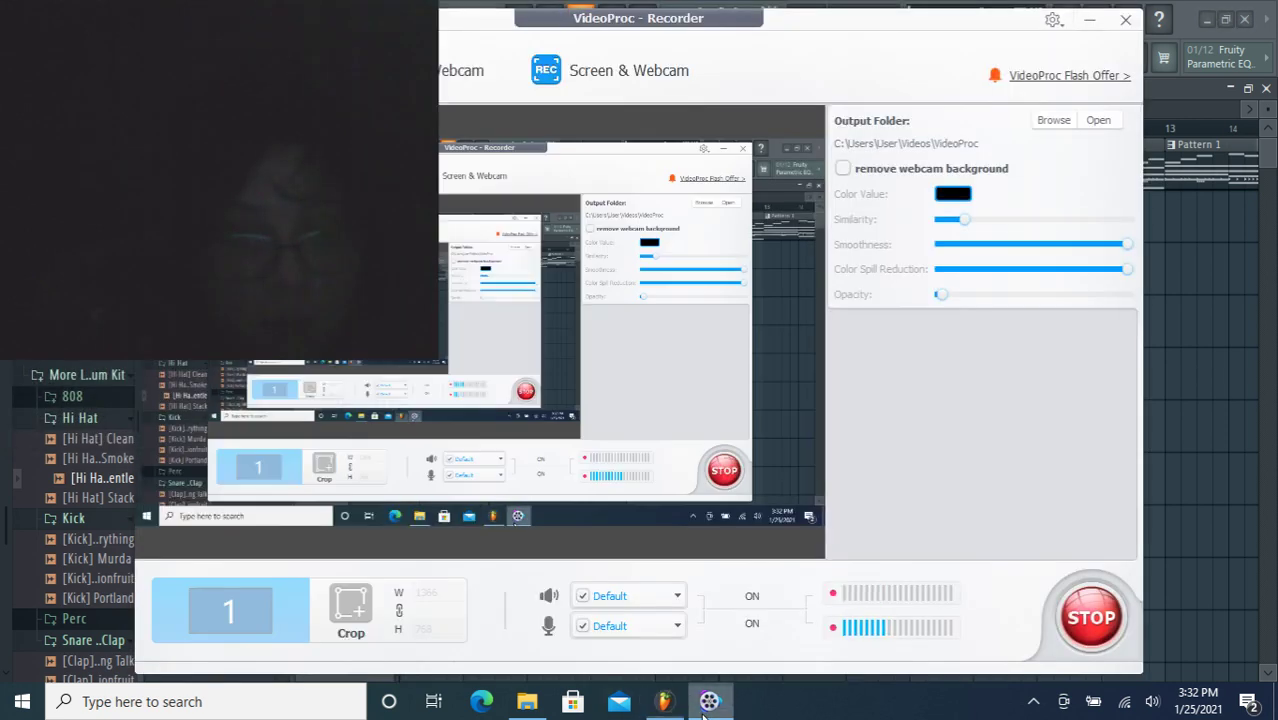